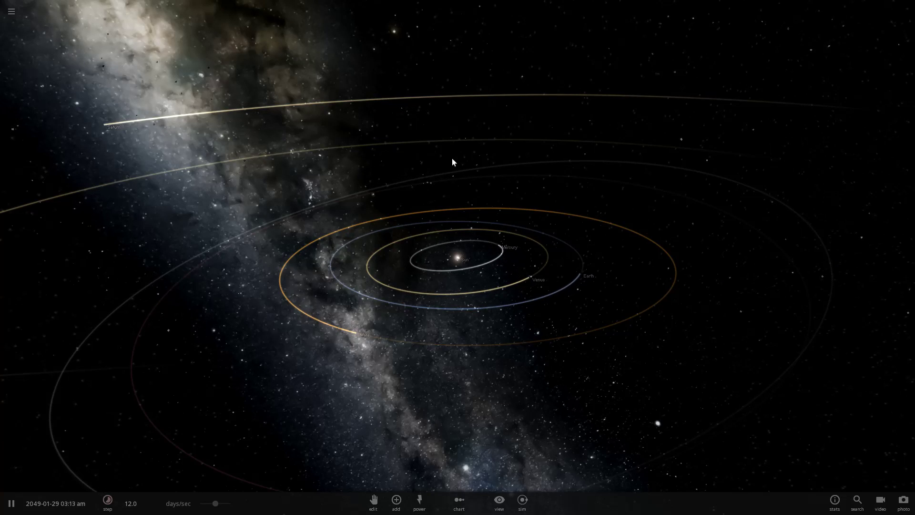
click(12, 11)
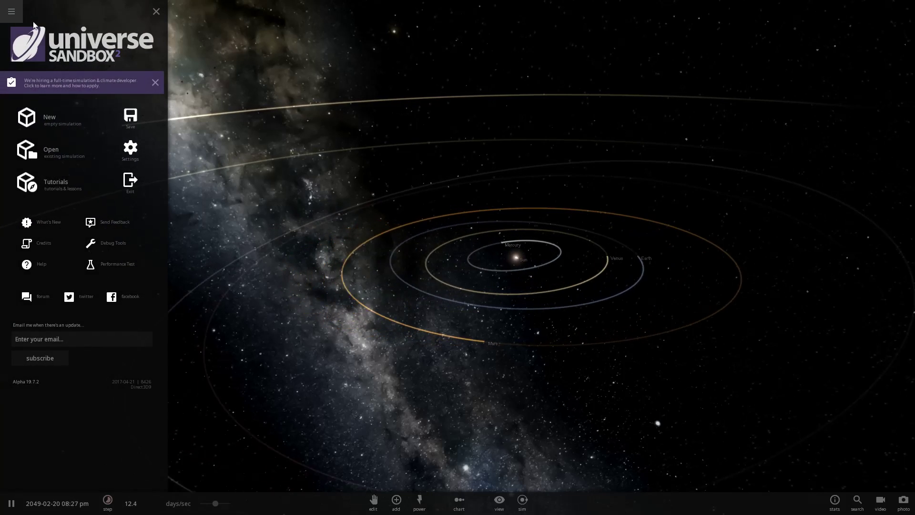
click(41, 149)
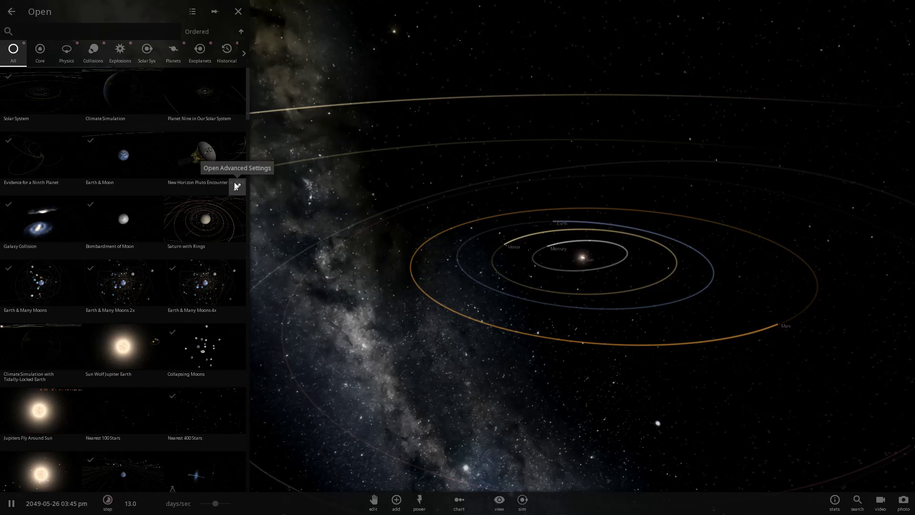
click(17, 7)
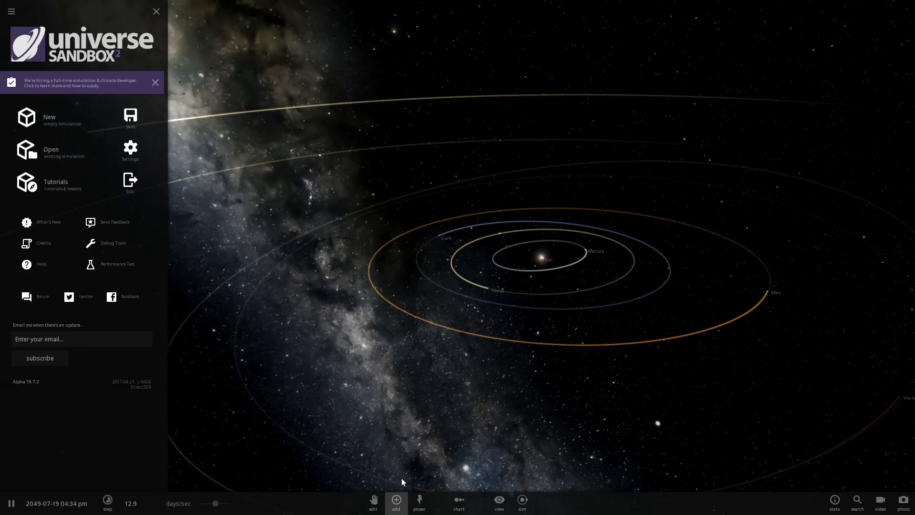
click(395, 499)
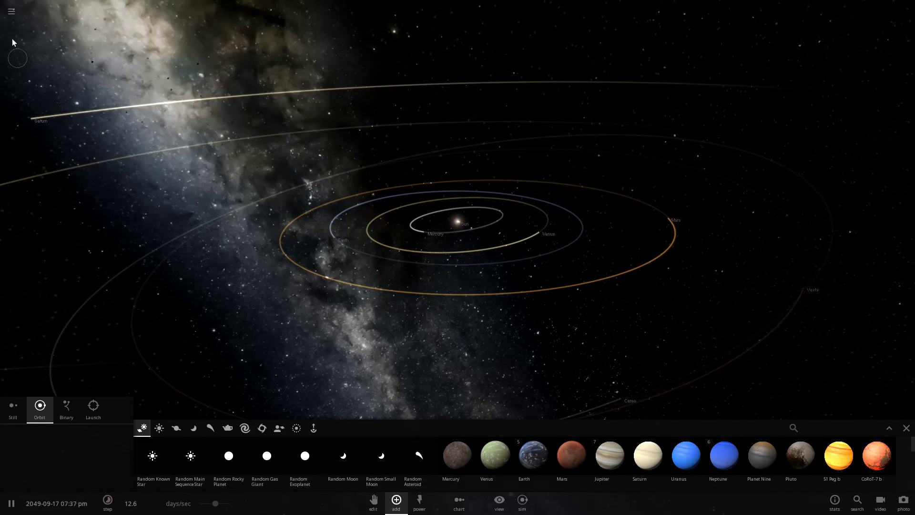
Start a new empty simulation and choose Black Hole 10 Million M_Sun as the object to add.
click(11, 11)
click(81, 108)
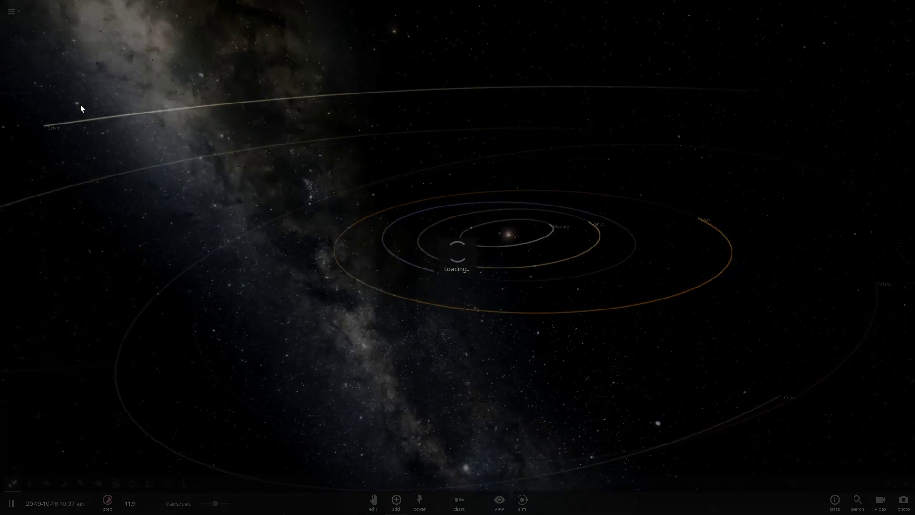
click(396, 510)
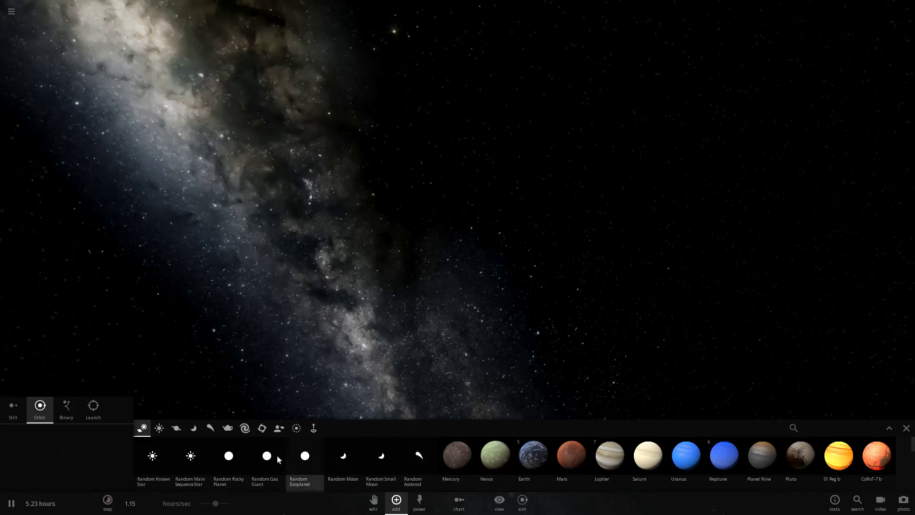
click(264, 431)
click(343, 456)
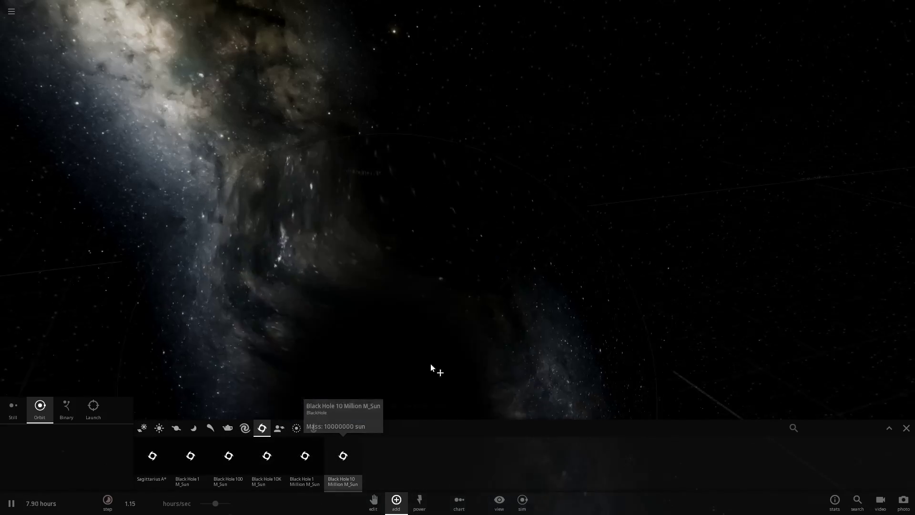
Place two 10 Million M_Sun black holes about 1.34 AU apart, the second one as Still, and pause the simulation.
scroll(553, 291, down, 5)
drag(555, 246, 465, 384)
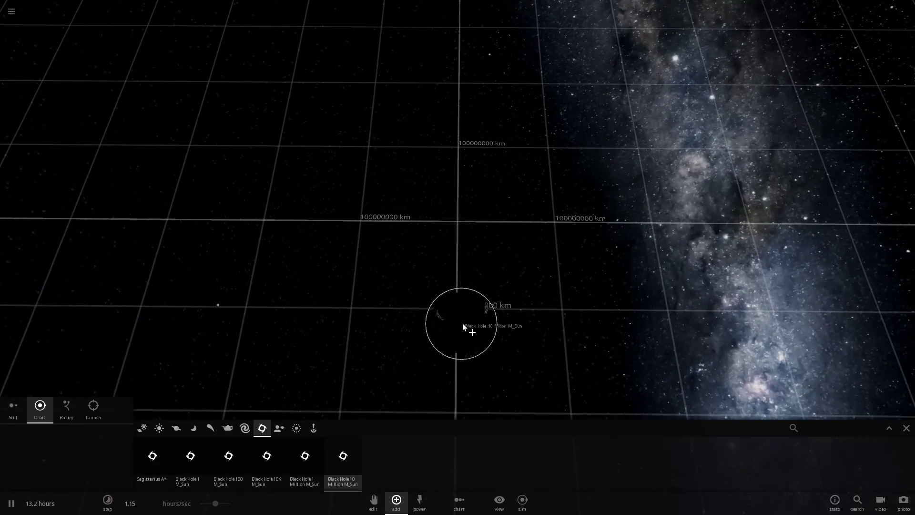
drag(476, 304, 486, 360)
key(a)
scroll(481, 344, up, 3)
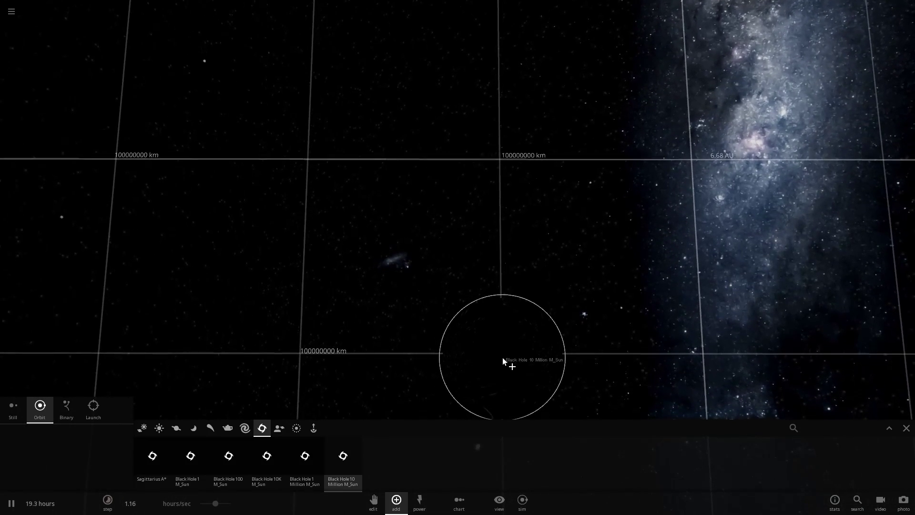
click(503, 356)
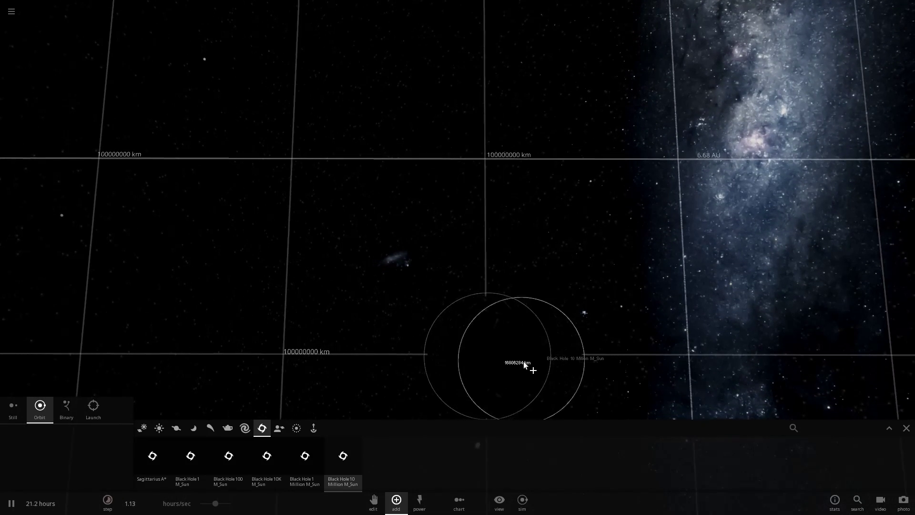
click(13, 408)
click(566, 356)
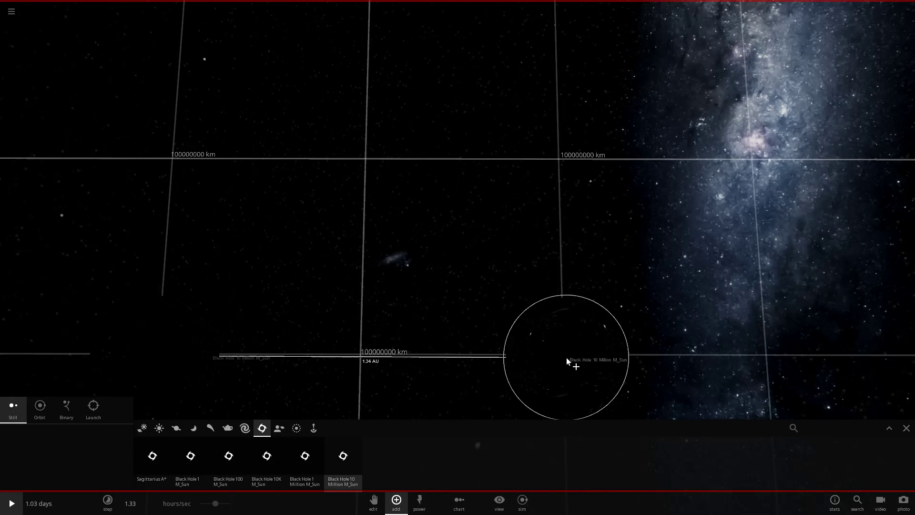
key(space)
key(Escape)
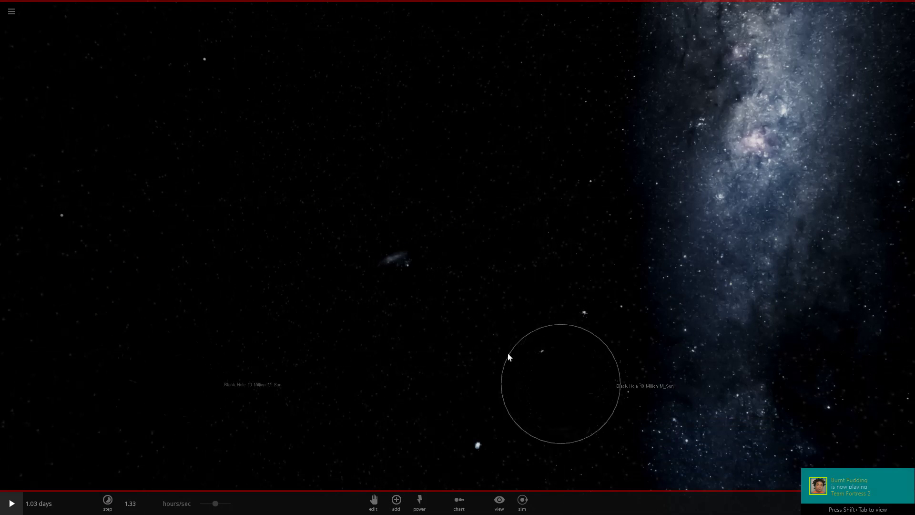
Set the X and Z position coordinates of the second black hole placed to 0.
click(533, 370)
click(838, 231)
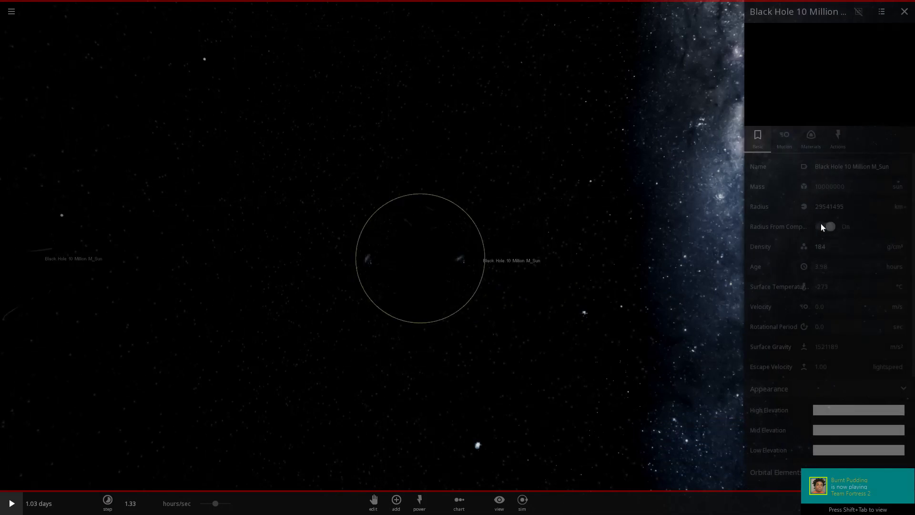
click(787, 144)
click(836, 136)
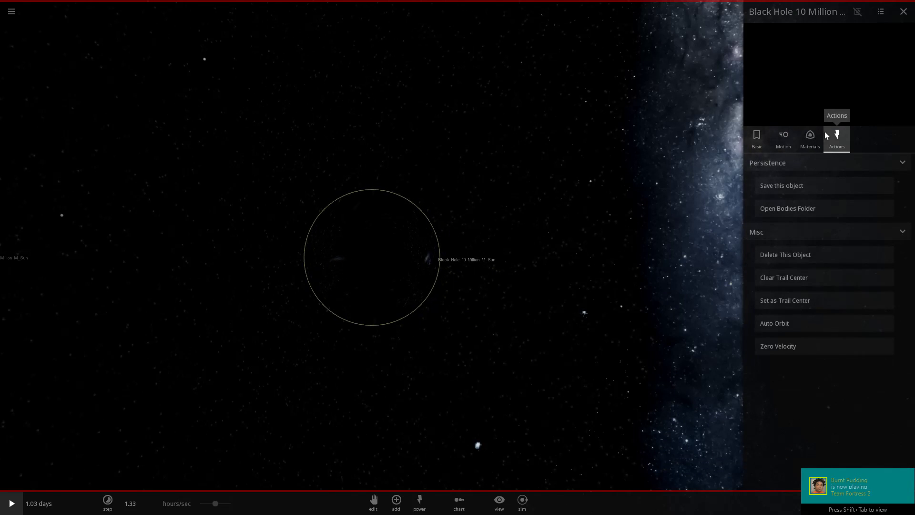
click(810, 138)
click(788, 142)
scroll(845, 364, down, 10)
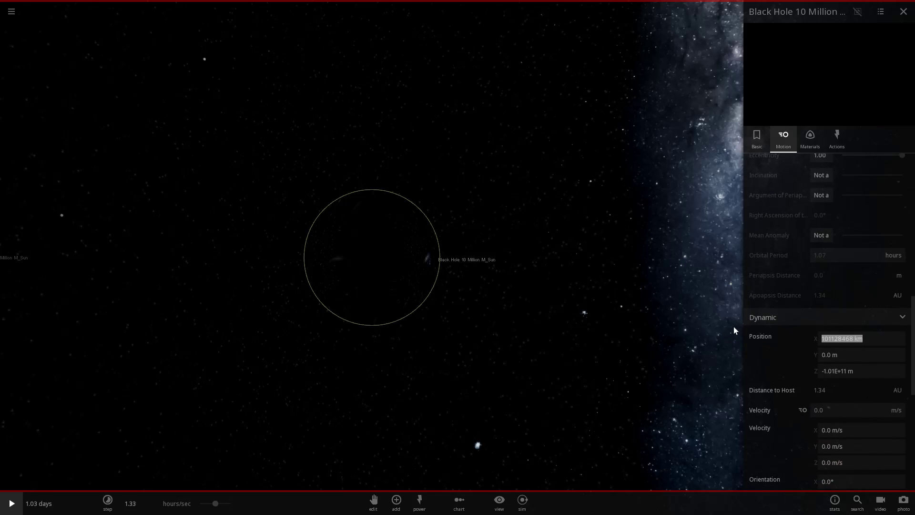
text(0)
key(Return)
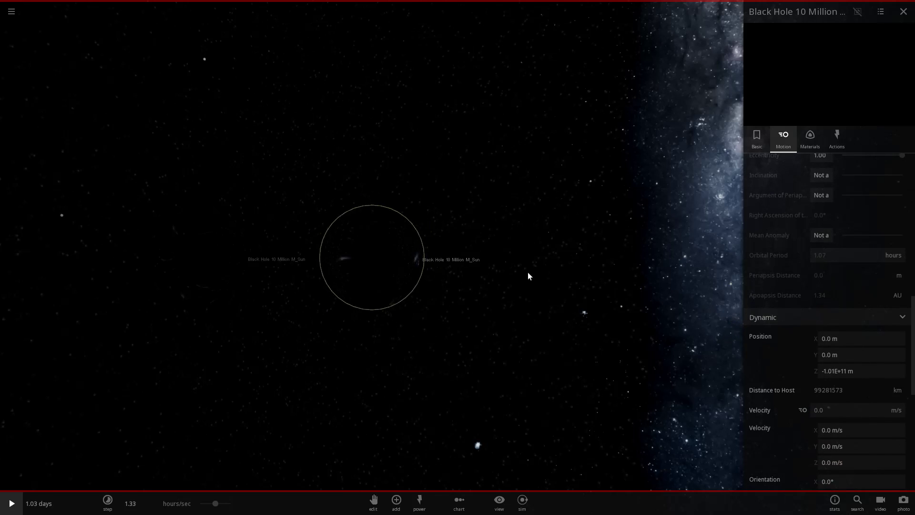
click(860, 366)
text(0)
key(Return)
Set the other black hole's position to X 1.0 AU and Z 0.
drag(321, 337, 286, 350)
double_click(256, 359)
click(255, 359)
click(446, 271)
scroll(843, 258, down, 5)
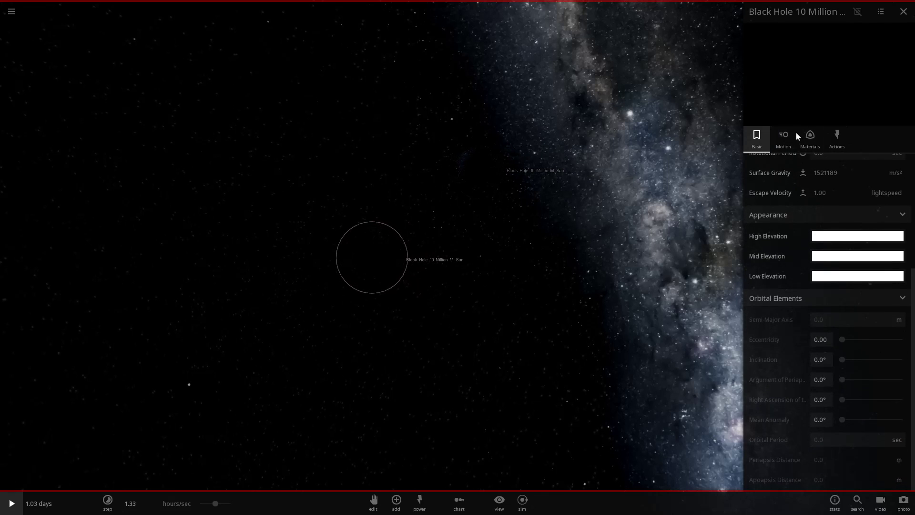
click(783, 137)
scroll(863, 327, down, 15)
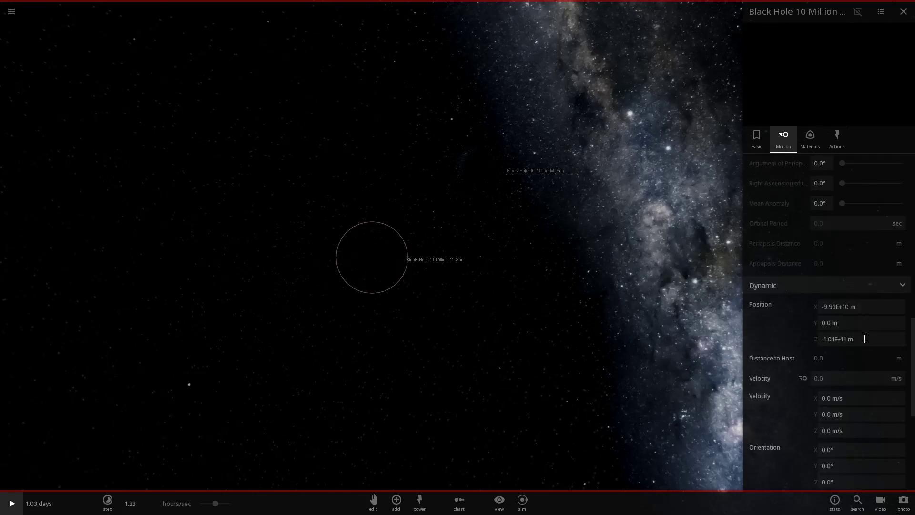
scroll(856, 329, up, 12)
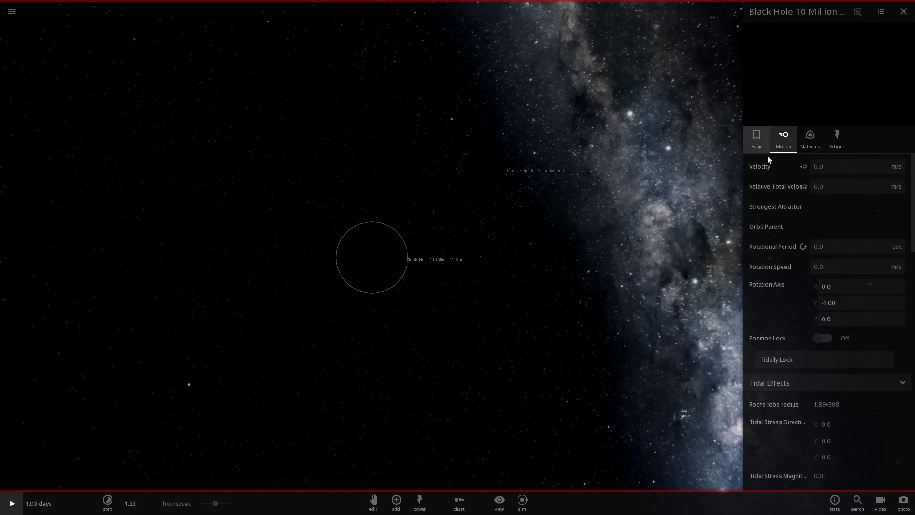
scroll(817, 228, down, 5)
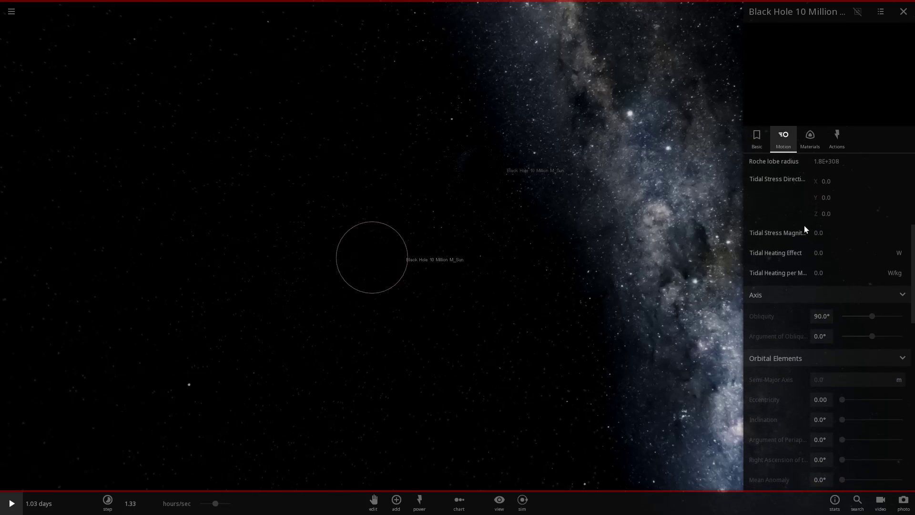
scroll(799, 321, down, 4)
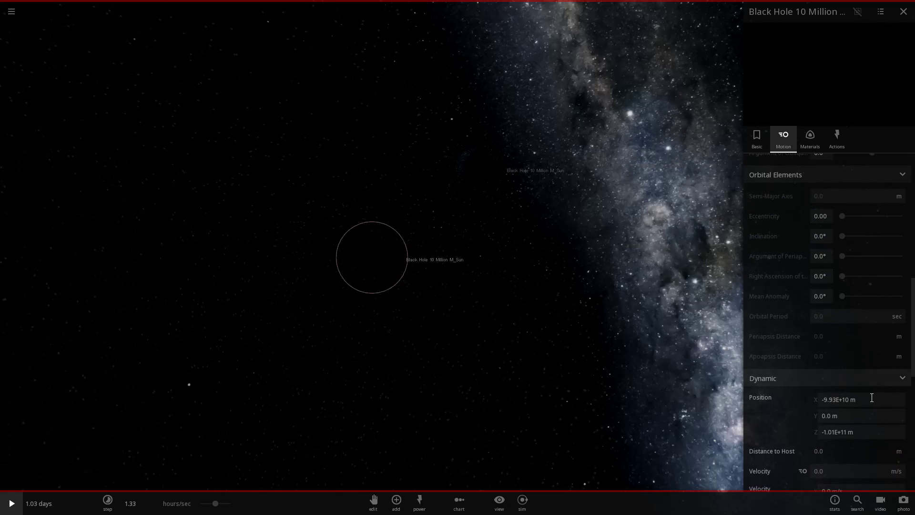
drag(870, 400, 778, 403)
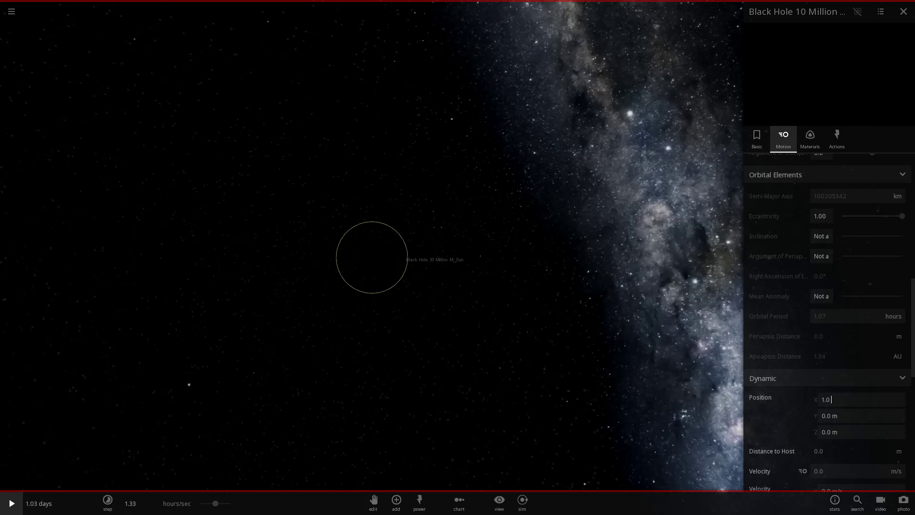
key(Return)
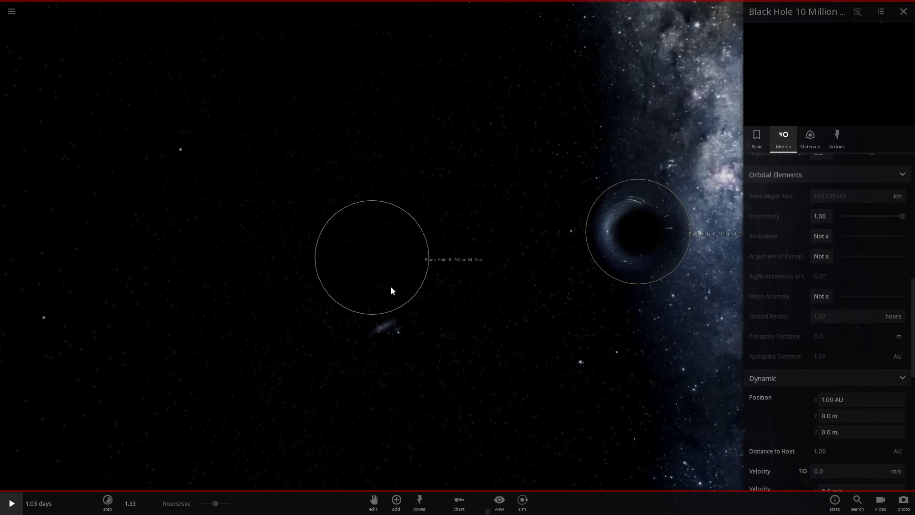
Add a still Earth between the two black holes and set its position to X 0.5 AU and Z 0.
click(396, 498)
click(527, 459)
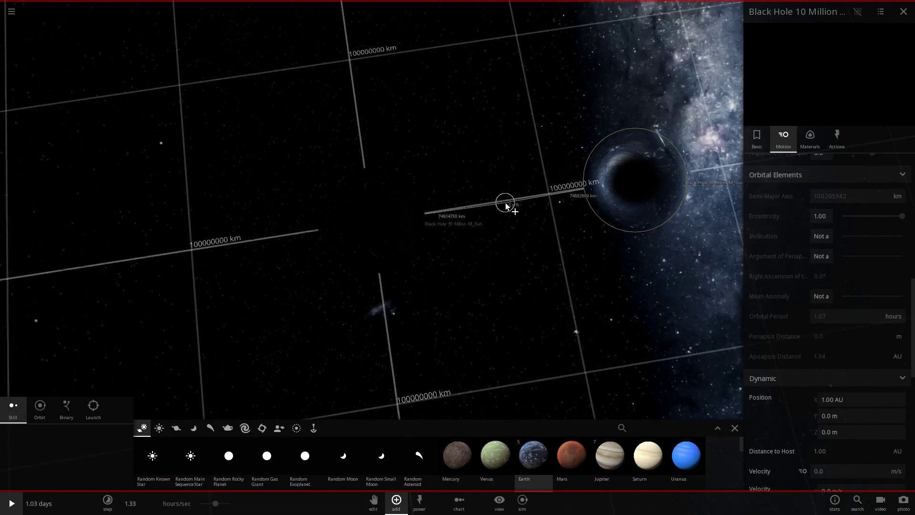
click(506, 206)
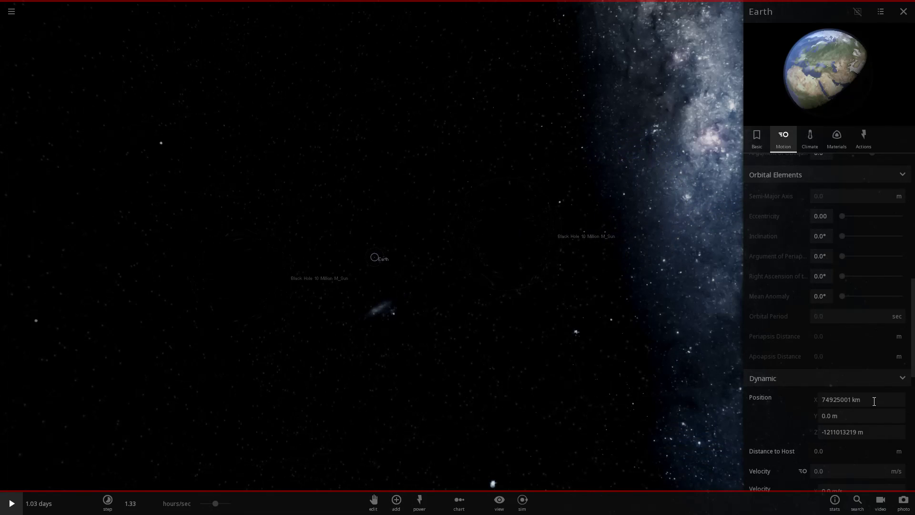
text(0)
key(Return)
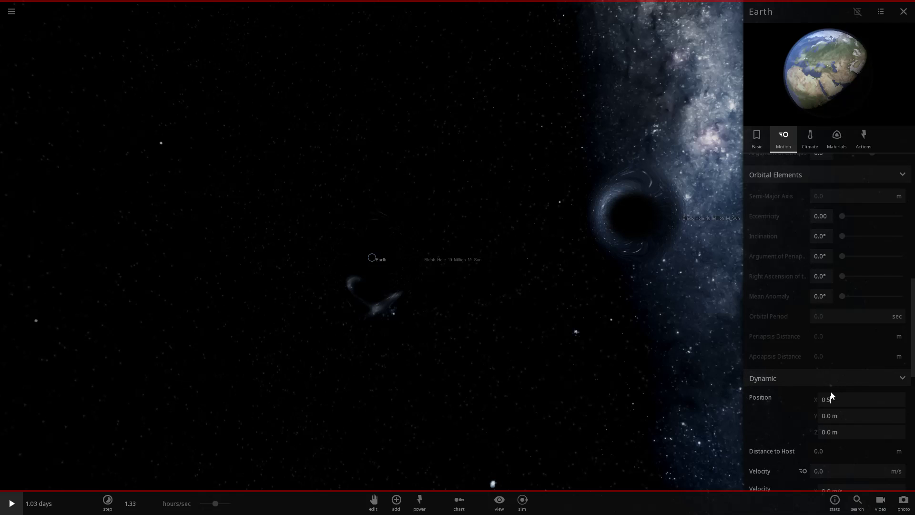
key(Return)
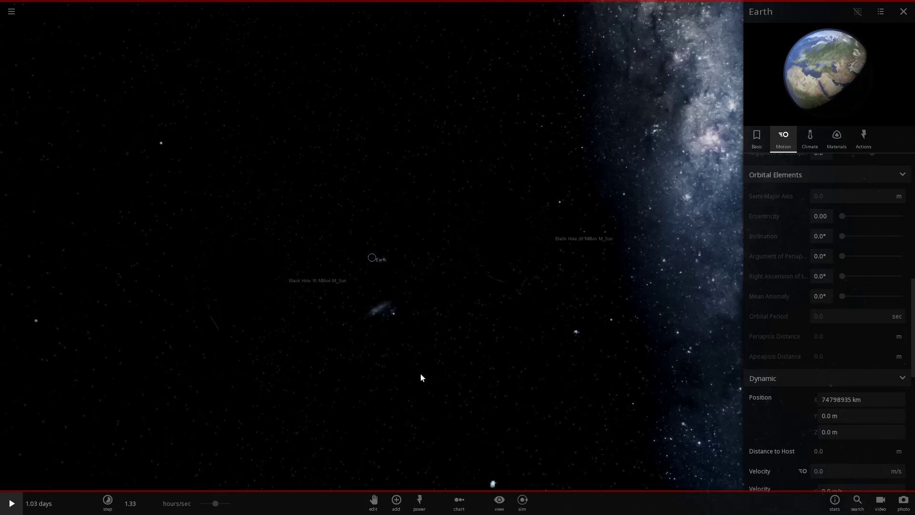
Turn on Position Lock for both black holes and deselect everything.
drag(407, 243, 470, 272)
click(472, 270)
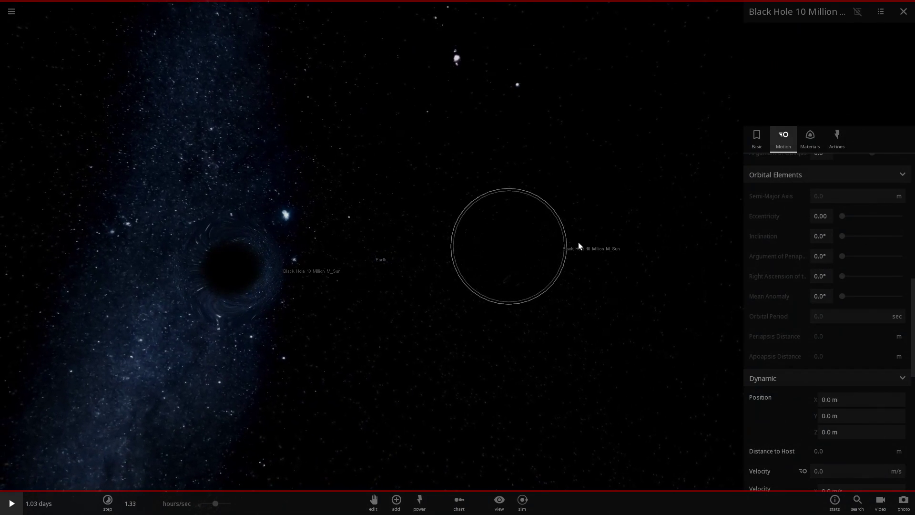
click(836, 139)
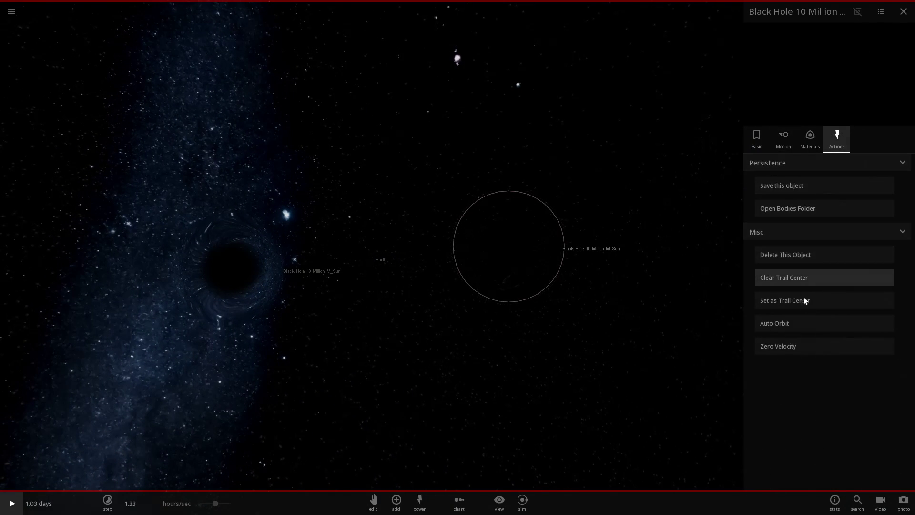
click(785, 141)
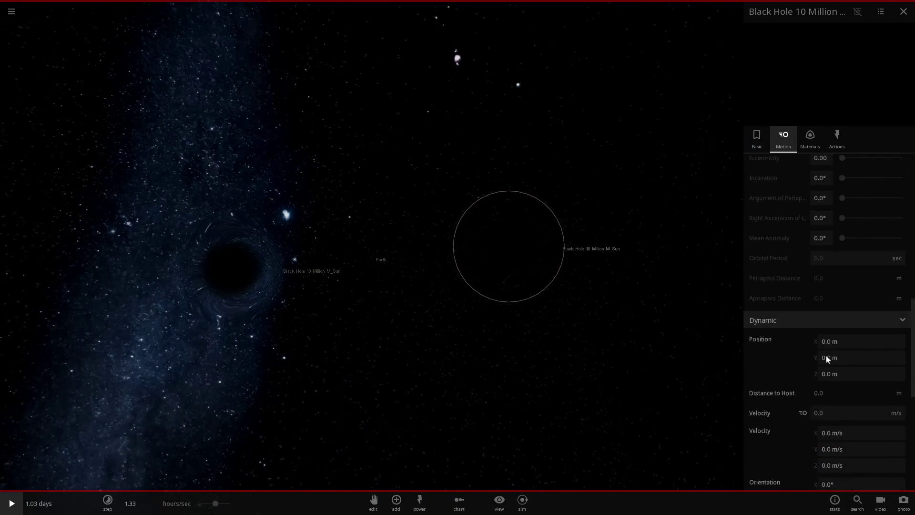
scroll(824, 353, down, 4)
scroll(824, 355, up, 4)
scroll(825, 352, down, 6)
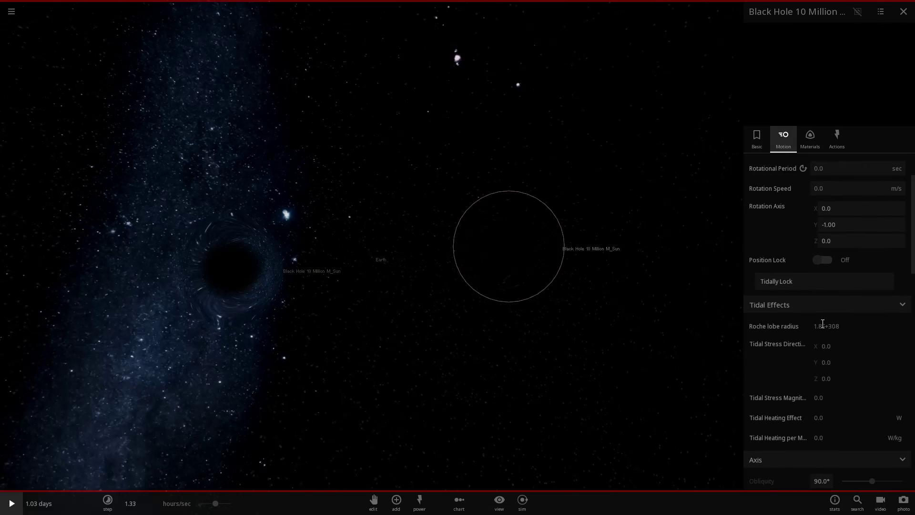
double_click(244, 276)
double_click(503, 247)
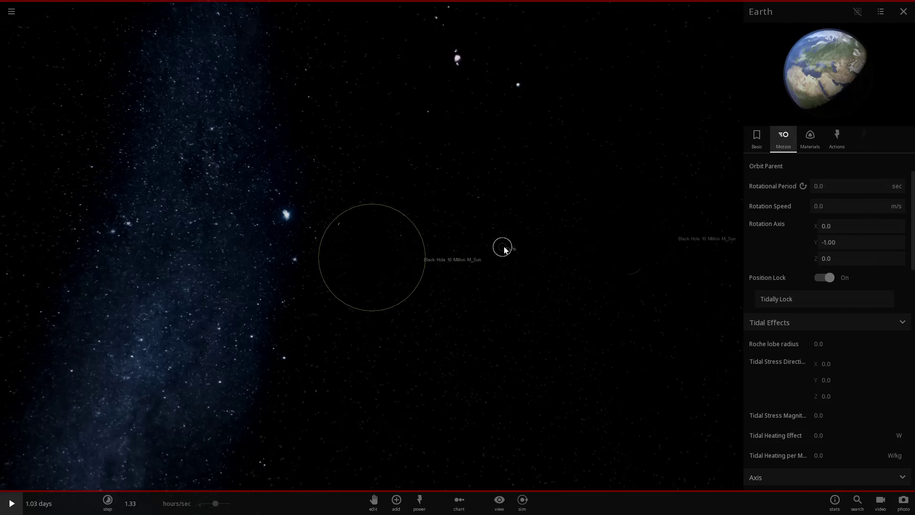
click(418, 192)
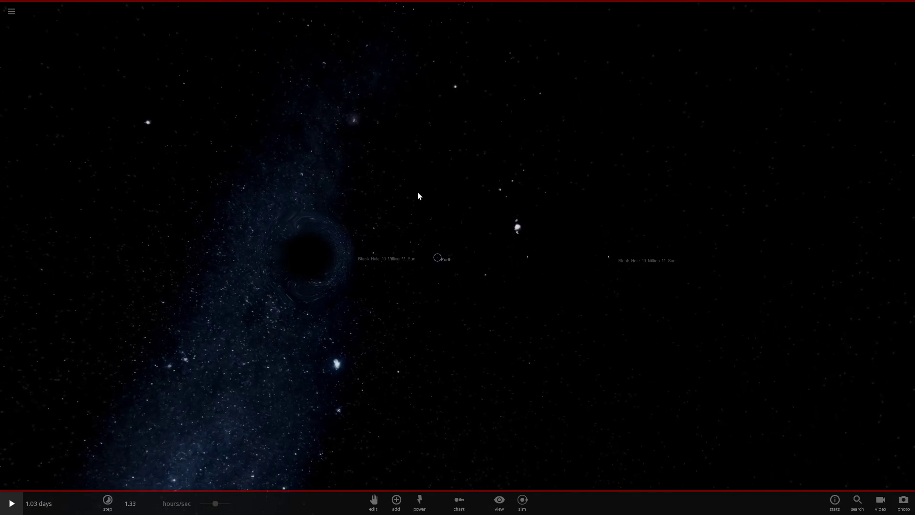
View Earth up close from the side between the two black holes.
scroll(479, 226, up, 4)
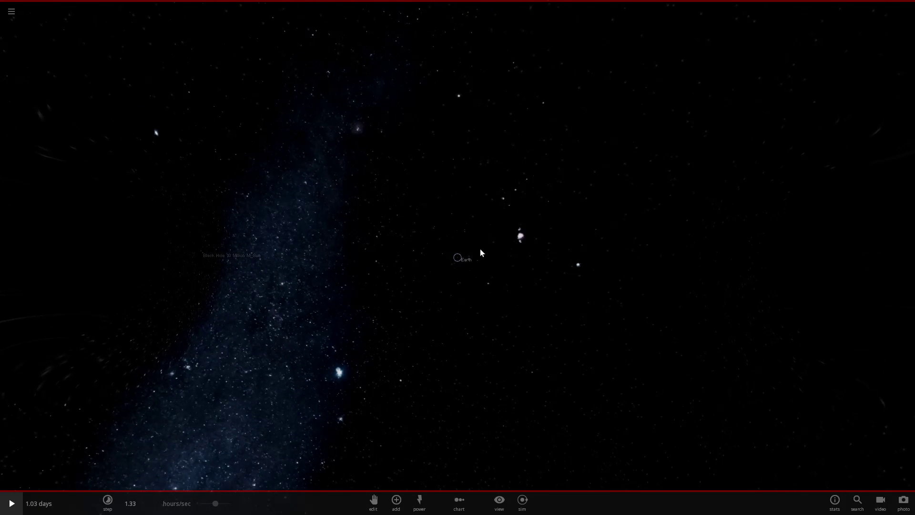
scroll(480, 249, up, 12)
drag(556, 261, 318, 211)
scroll(390, 252, down, 3)
drag(536, 218, 488, 210)
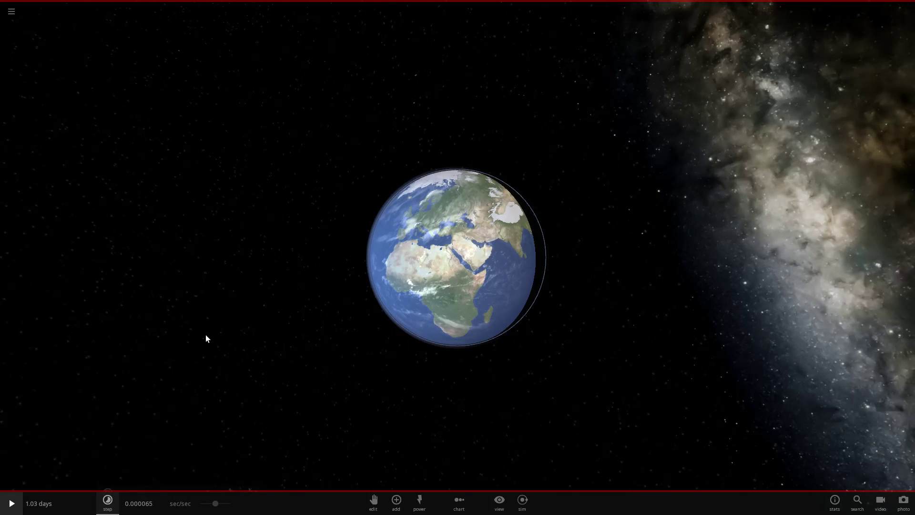
Run the simulation and open Earth's basic properties while viewing its day-night boundary from the side.
key(space)
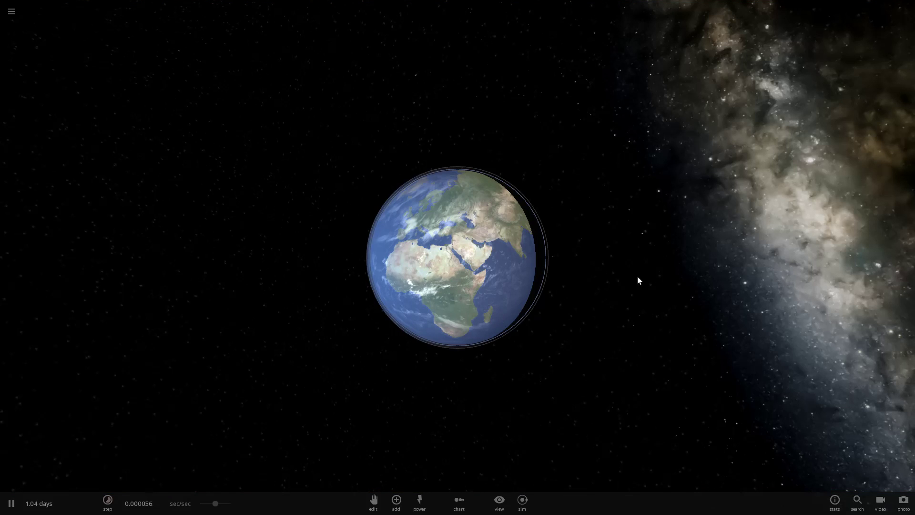
drag(650, 273, 501, 246)
click(502, 246)
click(869, 221)
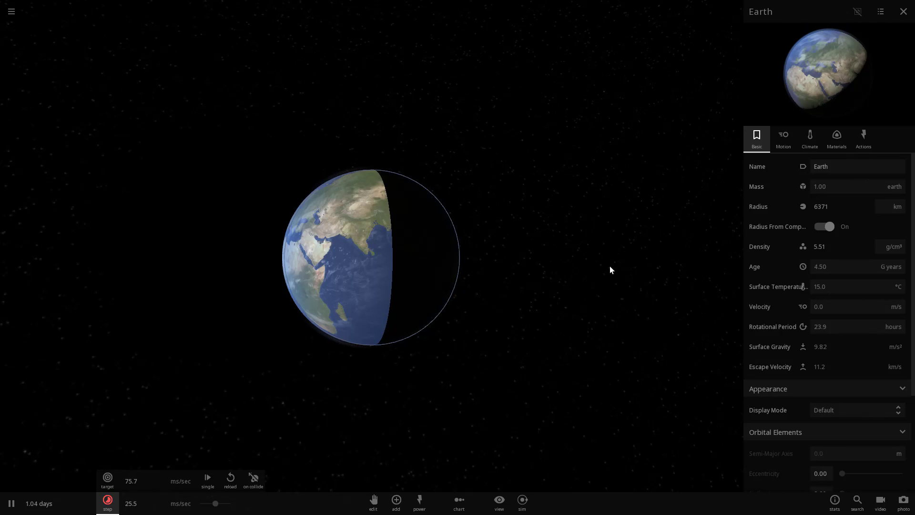
drag(591, 274, 576, 295)
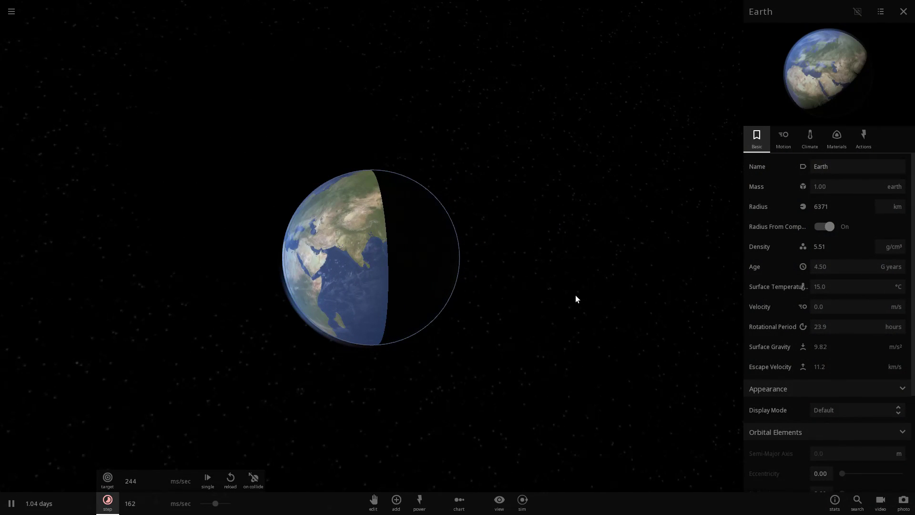
Examine Earth, the debris stretching from both of its sides, and the two black holes from near and far.
scroll(357, 344, down, 5)
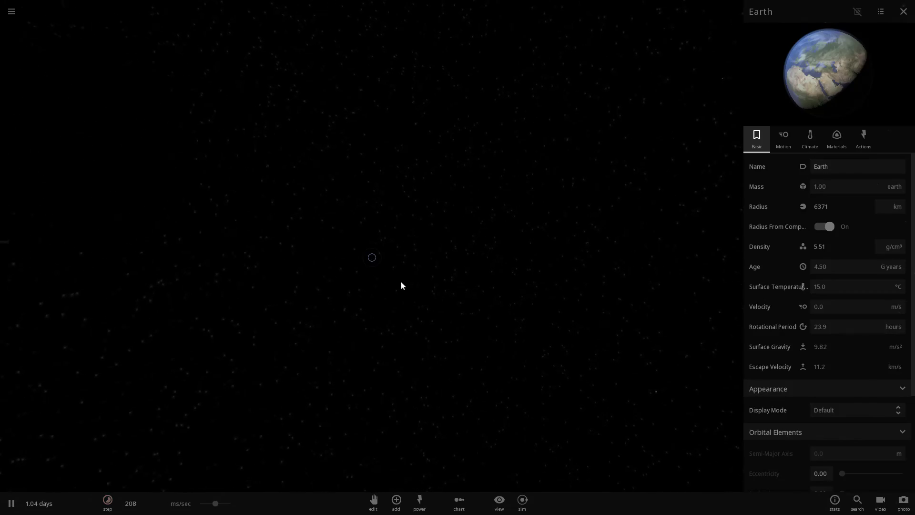
drag(450, 376, 531, 278)
scroll(475, 254, up, 3)
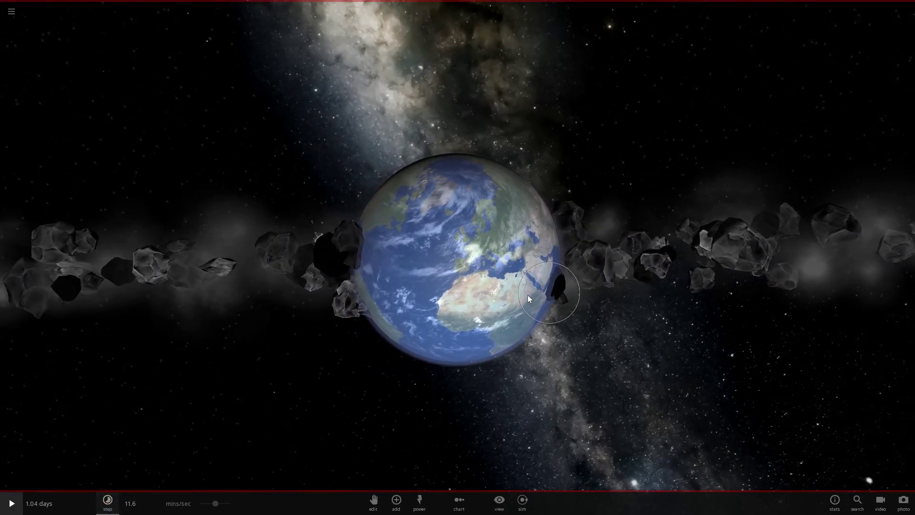
scroll(527, 296, down, 5)
drag(528, 275, 459, 249)
scroll(520, 219, up, 4)
scroll(459, 248, down, 12)
drag(385, 256, 442, 318)
scroll(443, 307, down, 5)
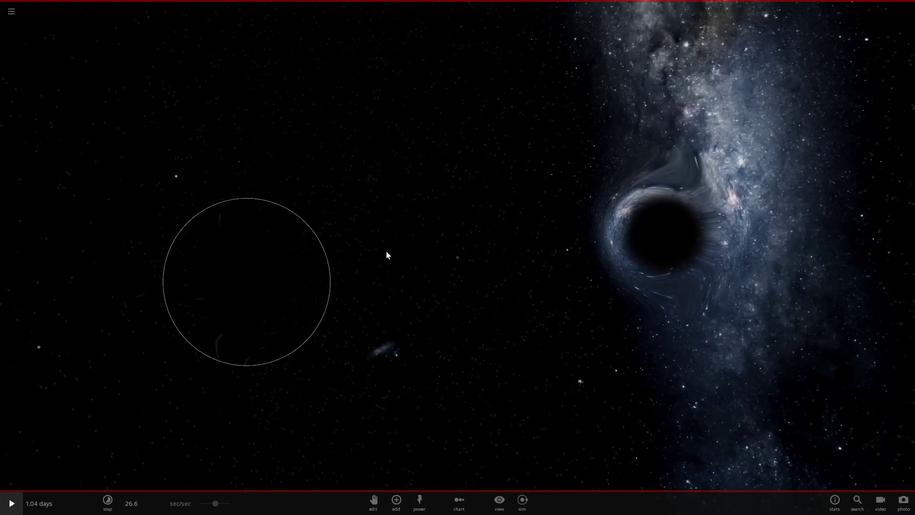
scroll(480, 235, up, 10)
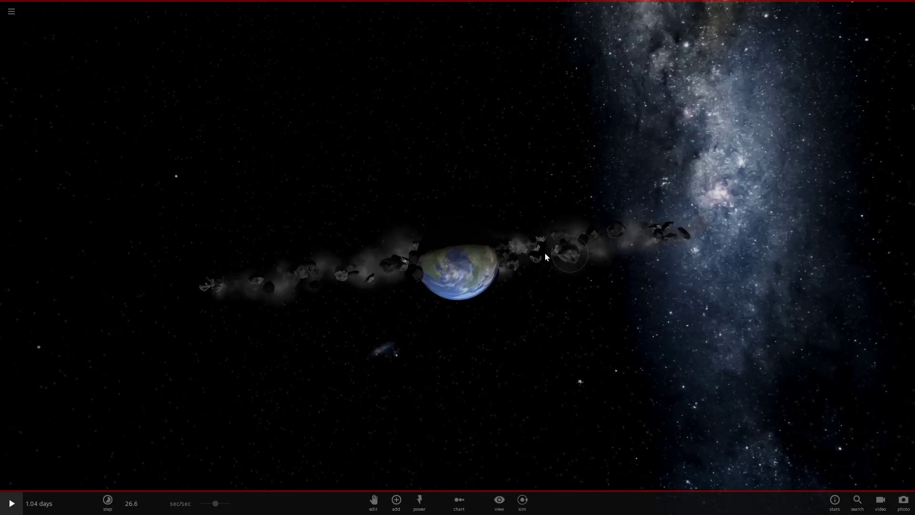
drag(539, 246, 538, 186)
Resume the simulation and show Earth's motion properties down to its dynamic position values.
key(space)
drag(467, 169, 530, 130)
click(458, 250)
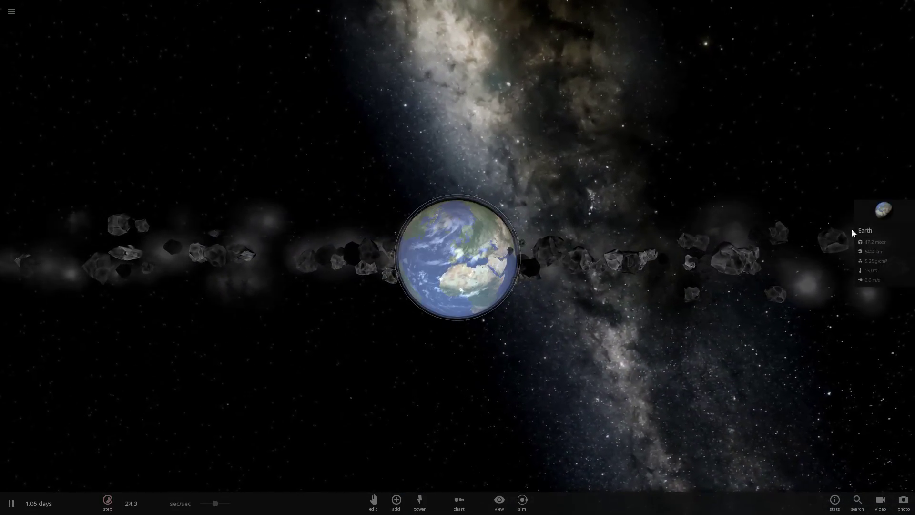
click(885, 246)
click(783, 138)
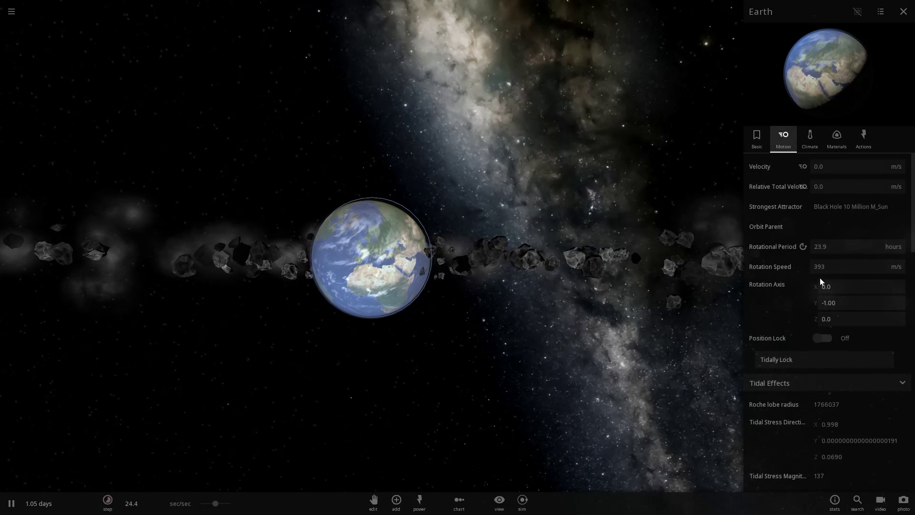
scroll(825, 281, down, 5)
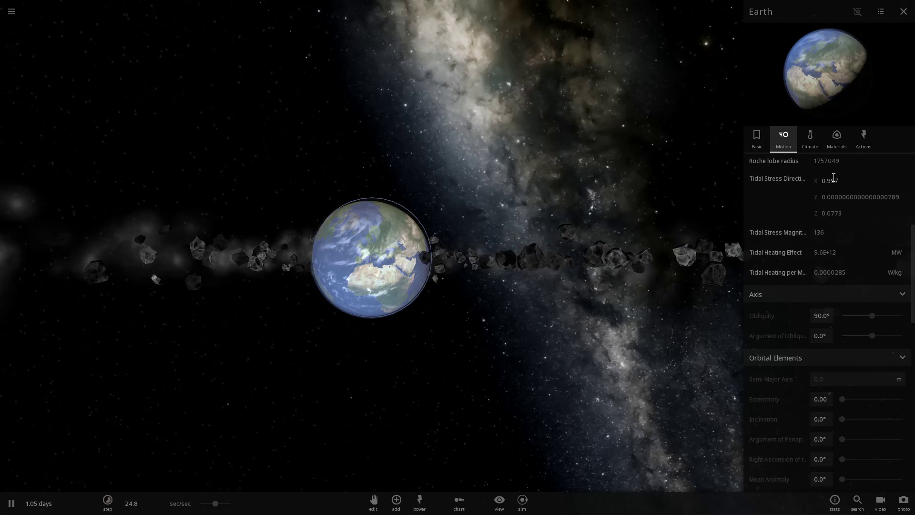
scroll(846, 254, down, 6)
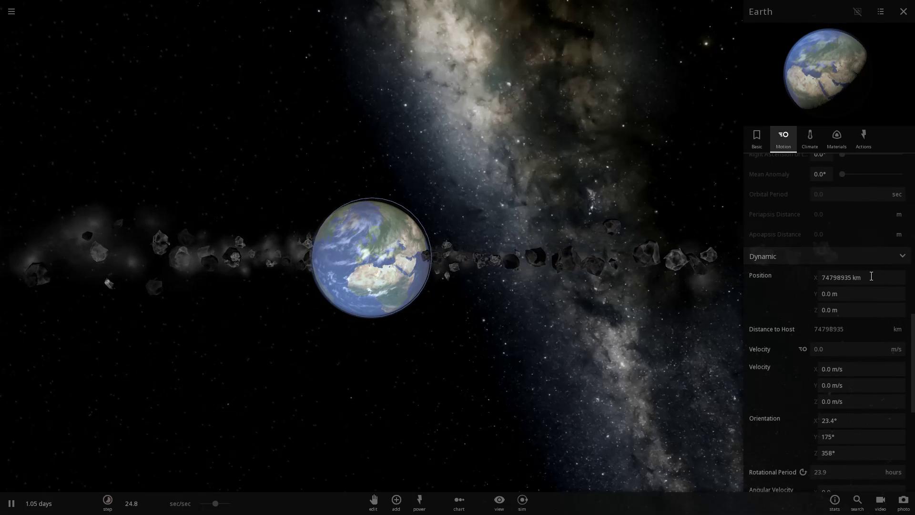
click(871, 276)
text(.)
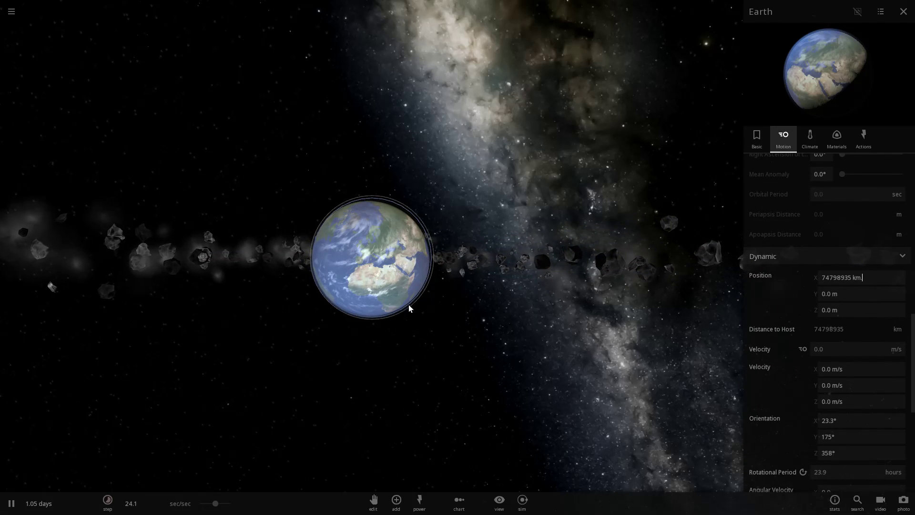
text(..........0)
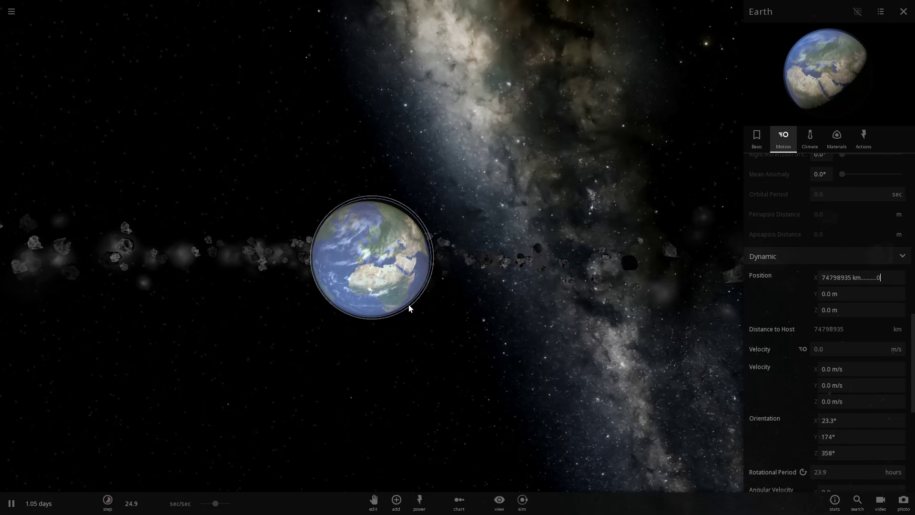
key(BackSpace)
key(BackSpace)
key(BackSpace)
key(BackSpace)
key(BackSpace)
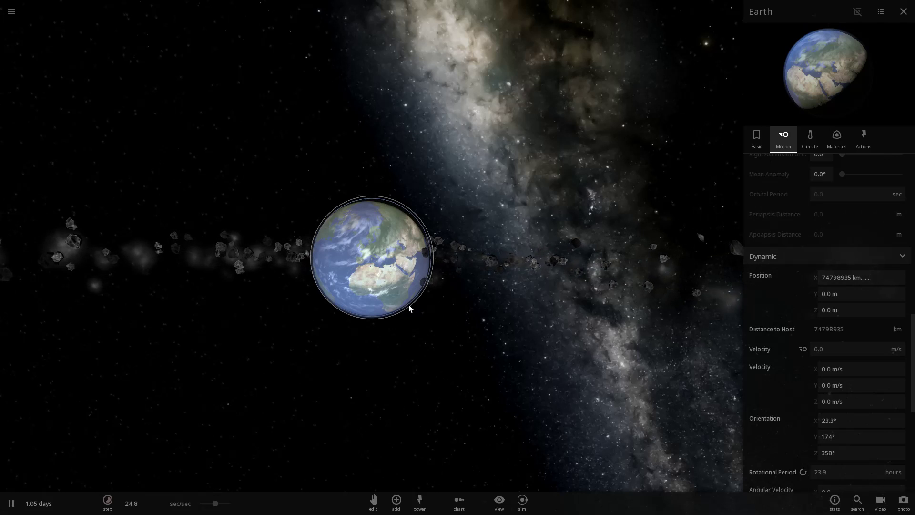
key(BackSpace)
key(BackSpace)
key(BackSpace)
key(BackSpace)
key(BackSpace)
key(BackSpace)
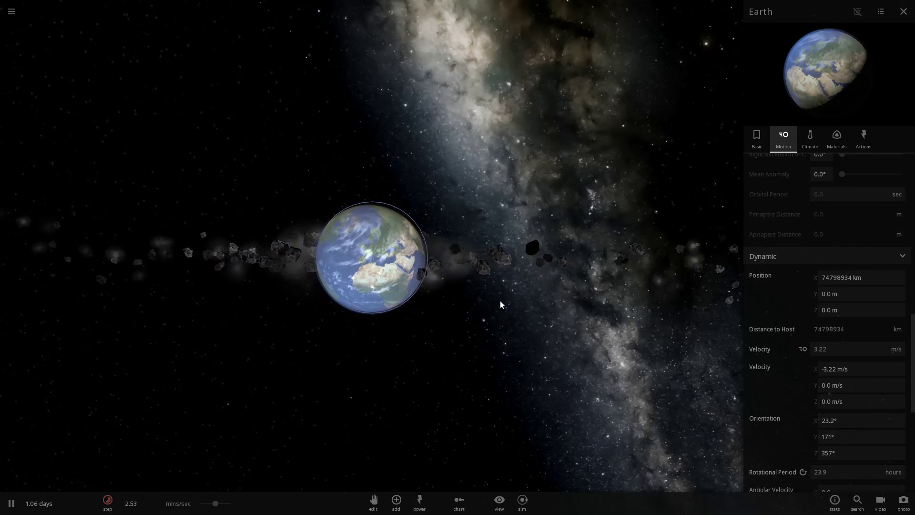
Run the simulation in short bursts while viewing Earth's debris trail from a distance, and leave it paused.
drag(500, 304, 417, 296)
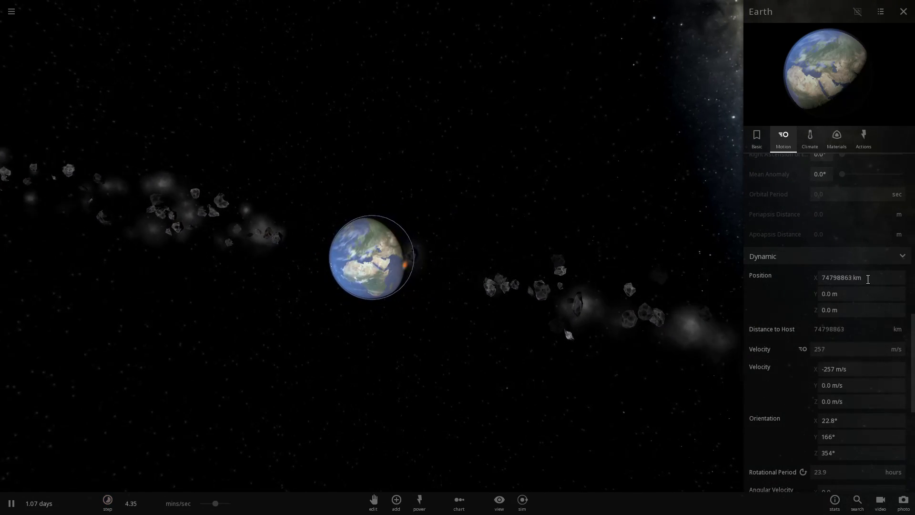
key(space)
drag(313, 273, 463, 358)
scroll(463, 347, down, 5)
scroll(463, 348, up, 5)
scroll(463, 358, down, 3)
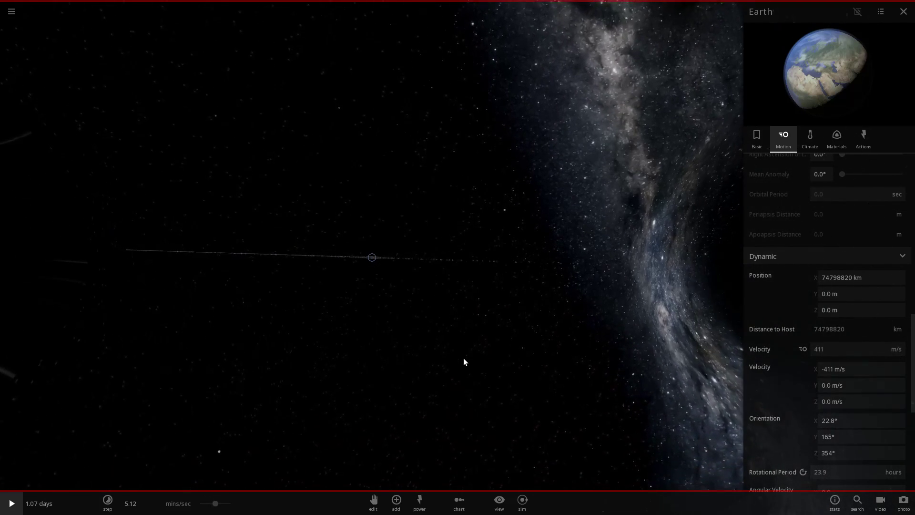
key(space)
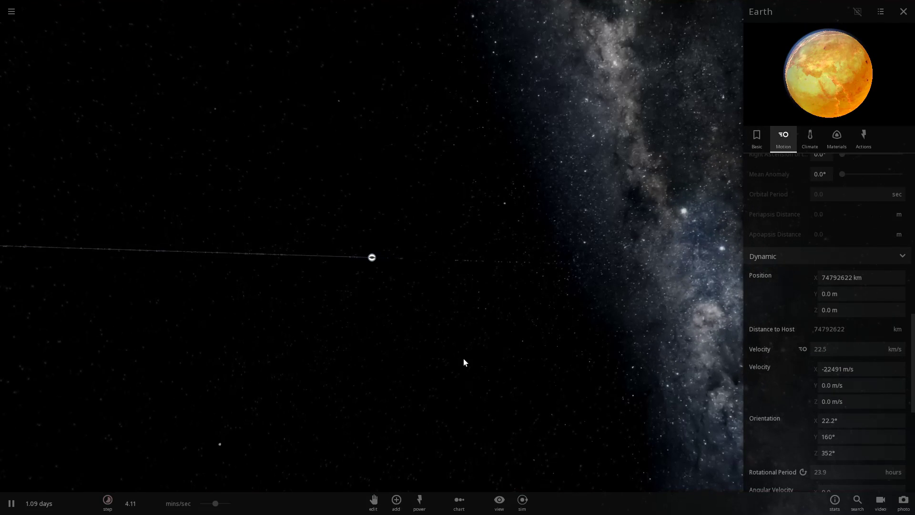
key(space)
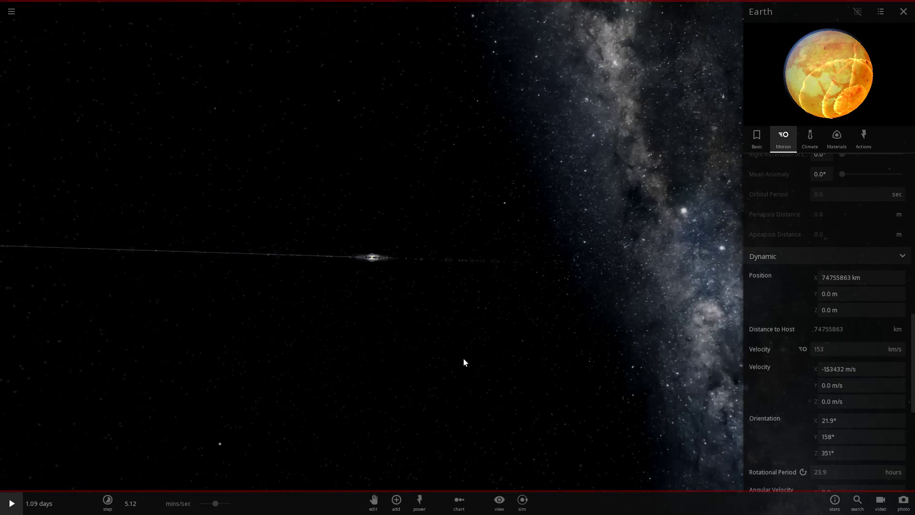
Raise Earth's mass, using earth as the mass unit, and resume the simulation.
scroll(463, 362, up, 5)
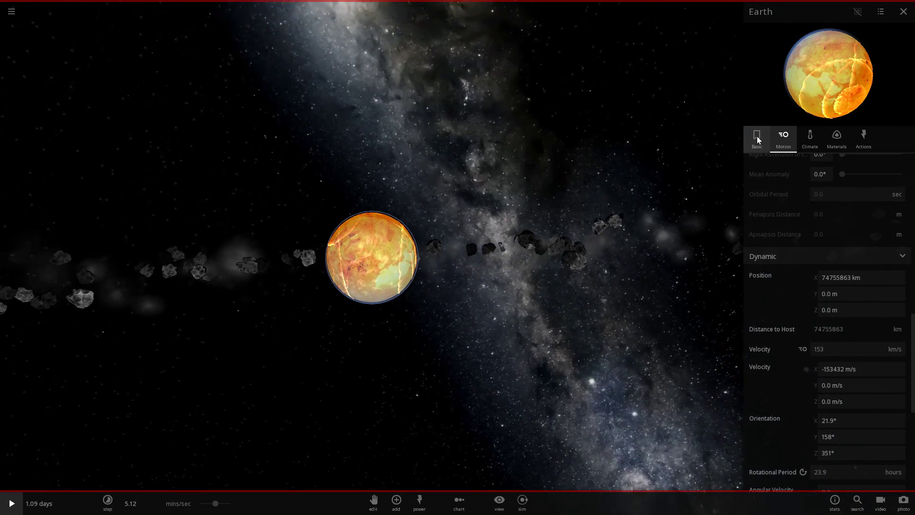
click(757, 138)
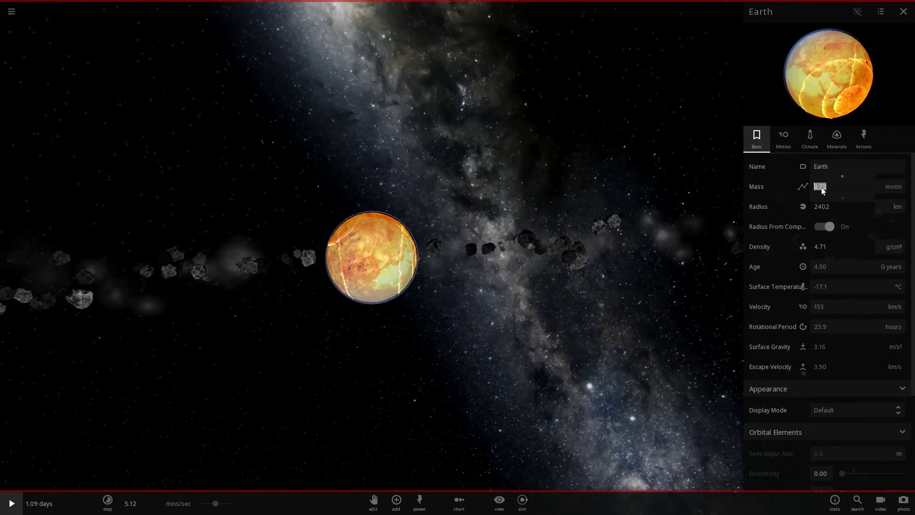
click(896, 189)
click(898, 173)
key(Return)
key(space)
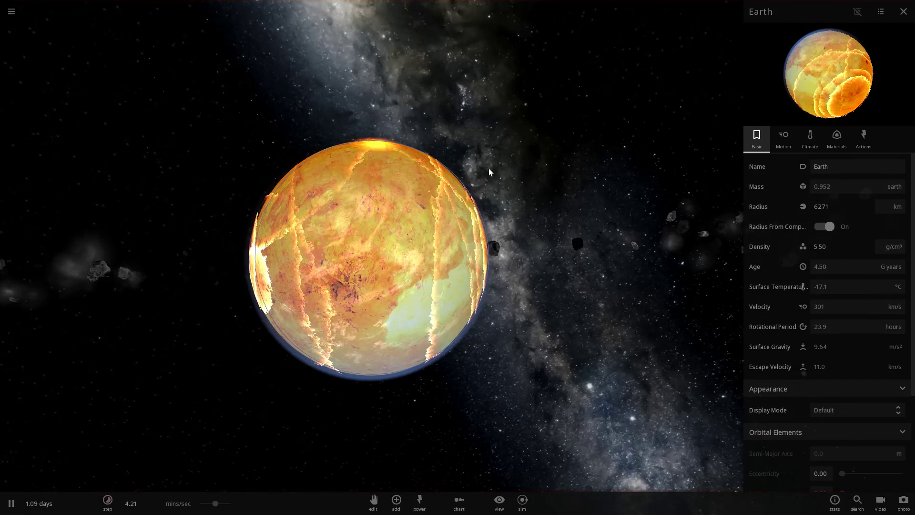
Follow Earth's fall toward the black holes, focus on the other black hole, and leave the simulation paused.
scroll(495, 160, down, 10)
drag(507, 134, 323, 120)
scroll(322, 120, up, 5)
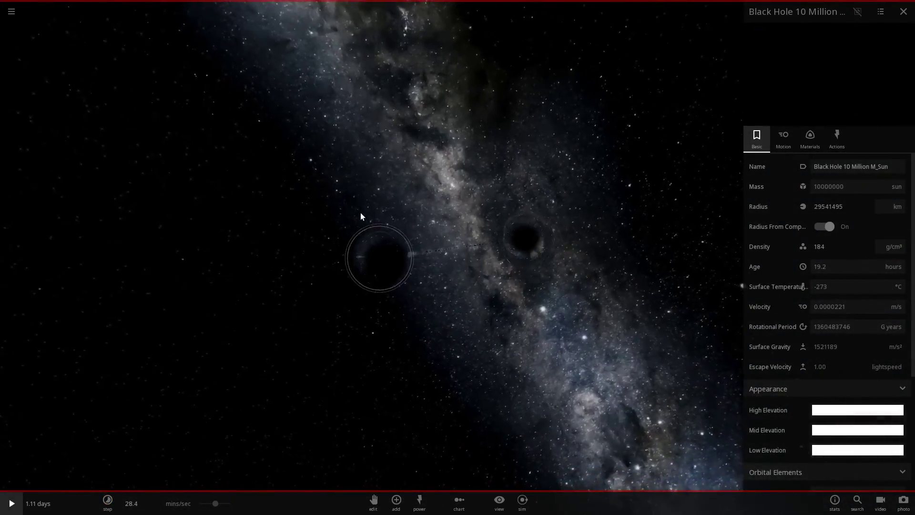
scroll(359, 215, down, 3)
drag(319, 292, 432, 278)
double_click(496, 265)
key(space)
scroll(432, 278, up, 4)
key(space)
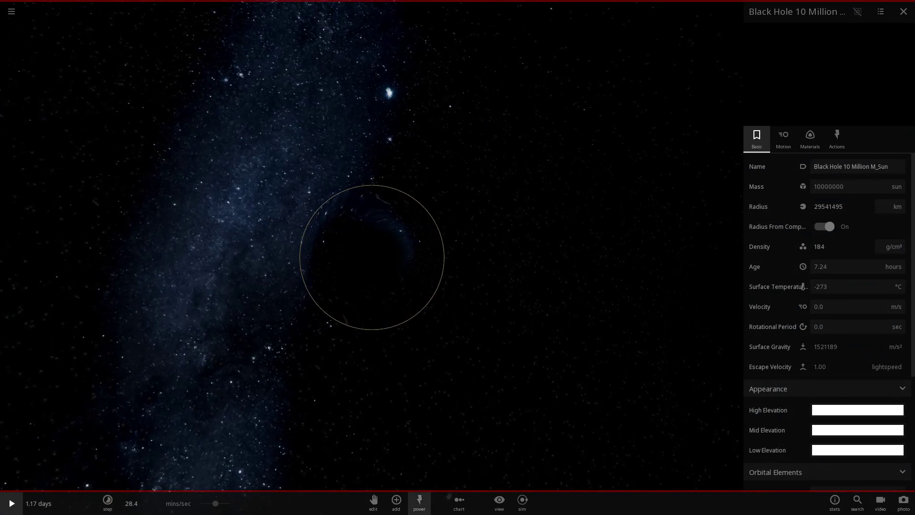
Add a still Jupiter between the two black holes.
click(396, 499)
click(609, 455)
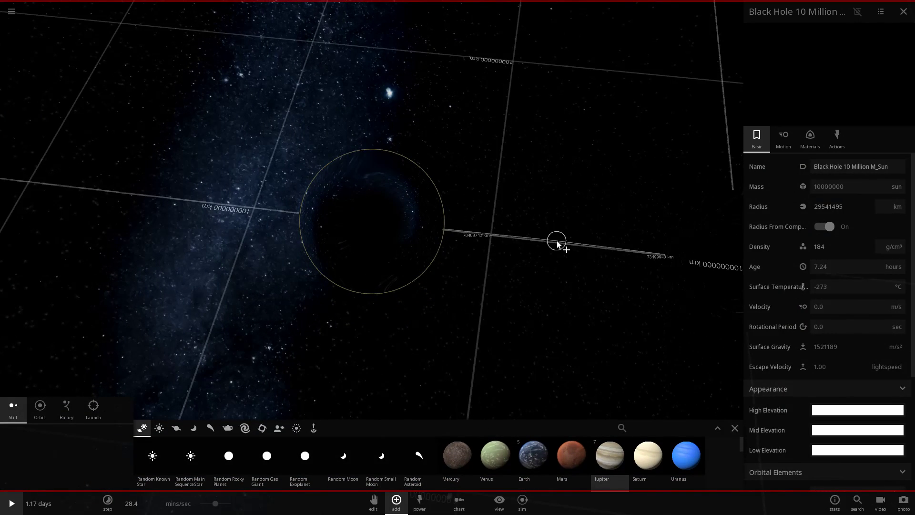
click(558, 286)
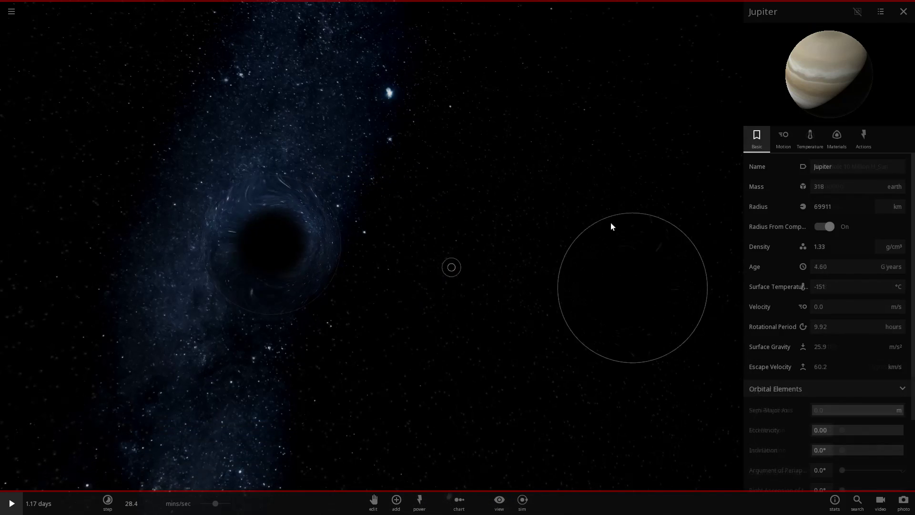
Set Jupiter's position to X 0.5 AU and Z 0 in its motion properties.
click(837, 136)
click(867, 135)
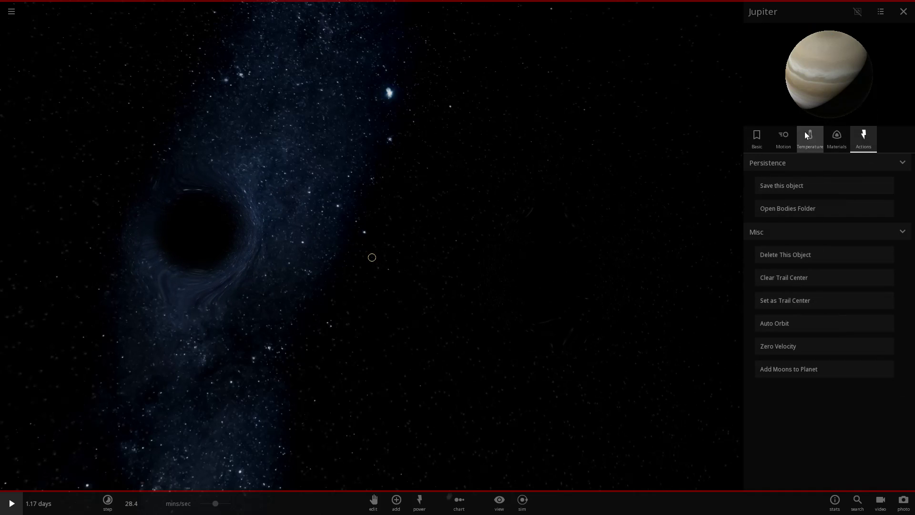
click(789, 145)
scroll(847, 363, down, 10)
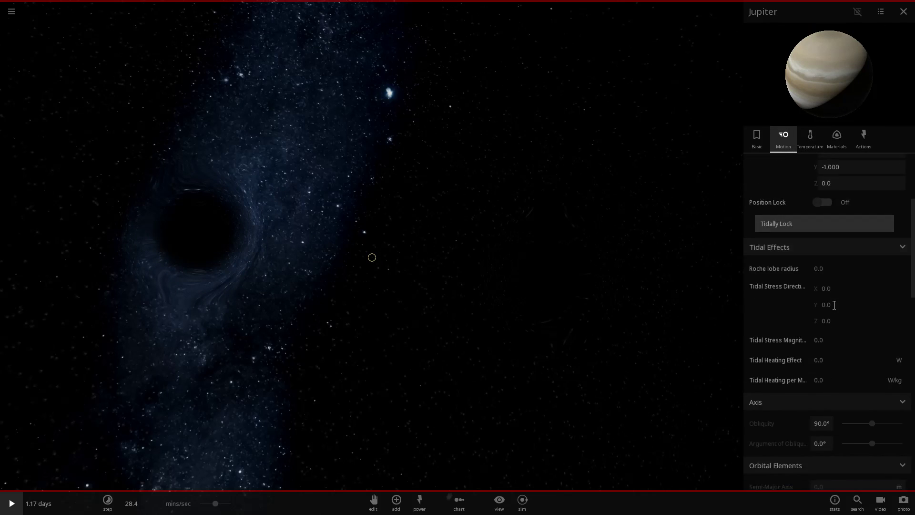
scroll(842, 289, down, 3)
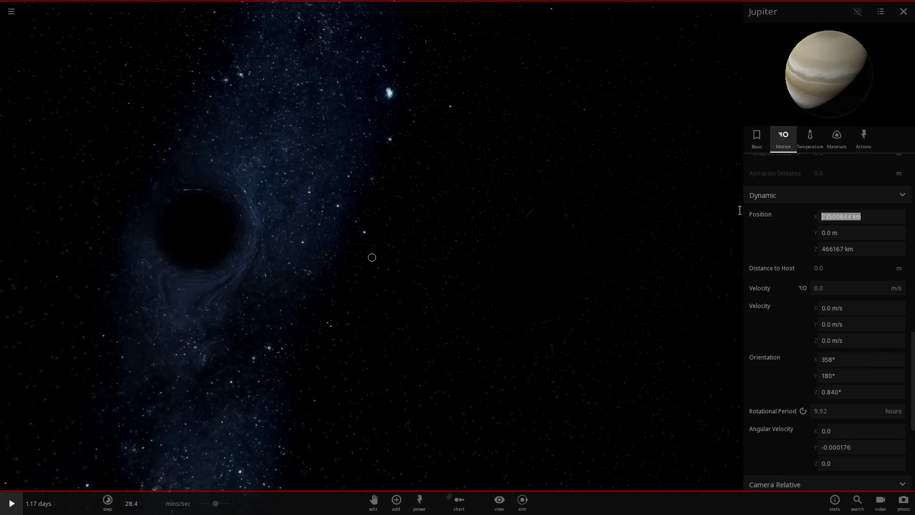
click(682, 210)
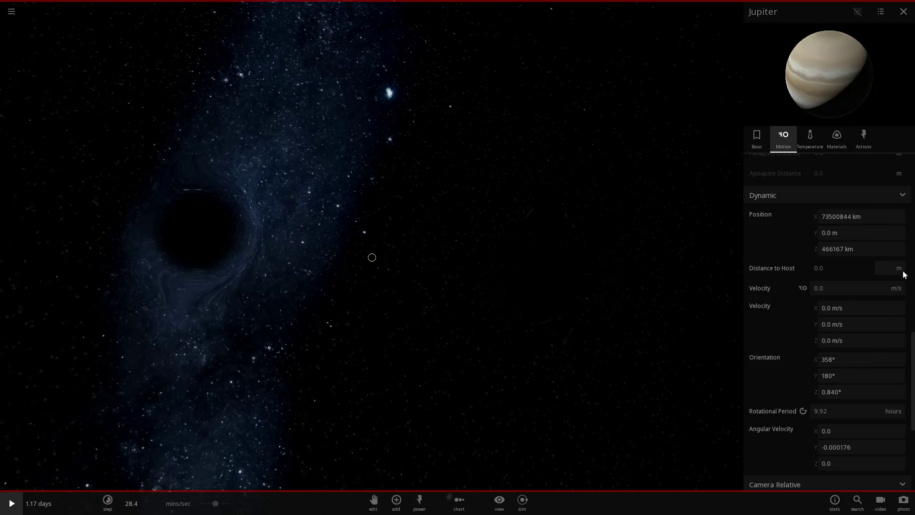
key(Return)
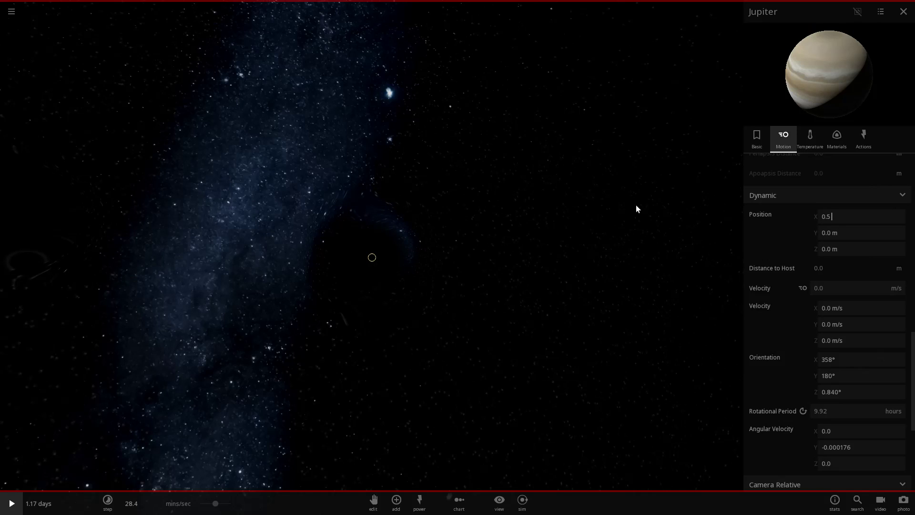
key(Return)
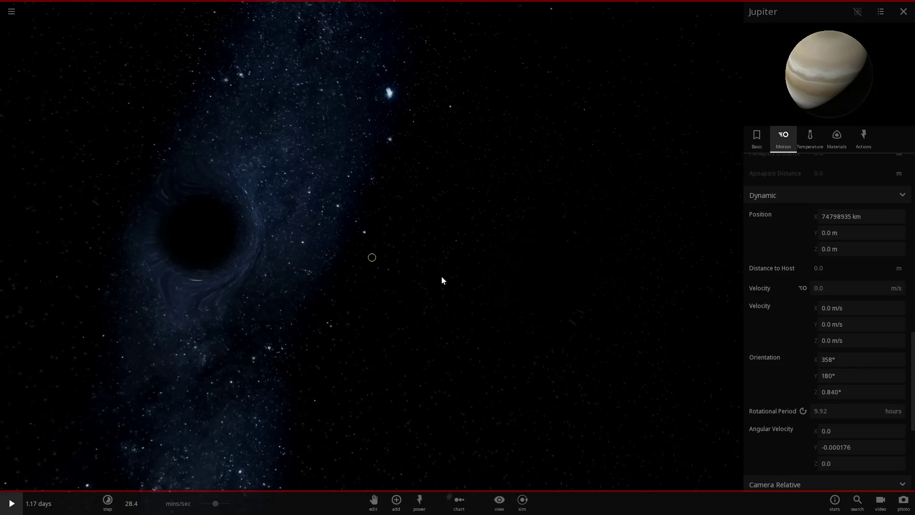
Slow the simulation and run it with Jupiter viewed up close from the side.
drag(385, 253, 322, 231)
scroll(339, 177, up, 5)
scroll(339, 191, down, 5)
key(j)
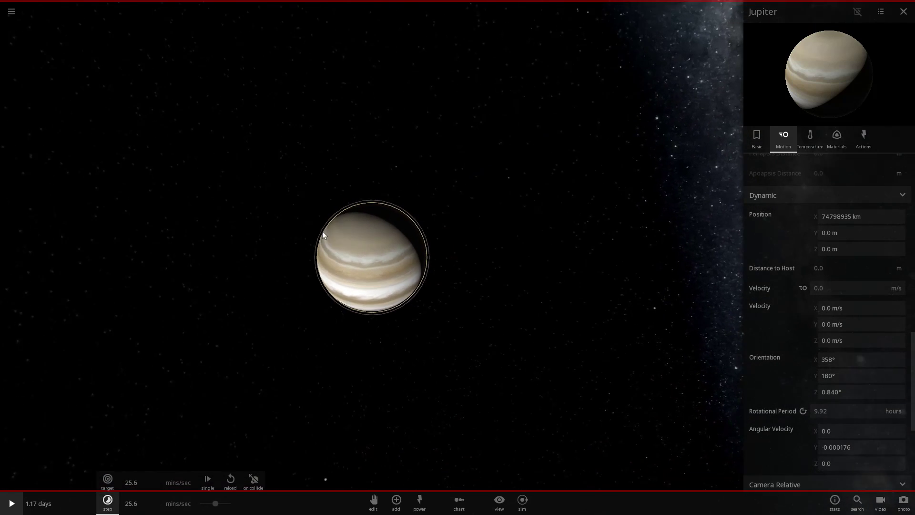
scroll(322, 207, down, 6)
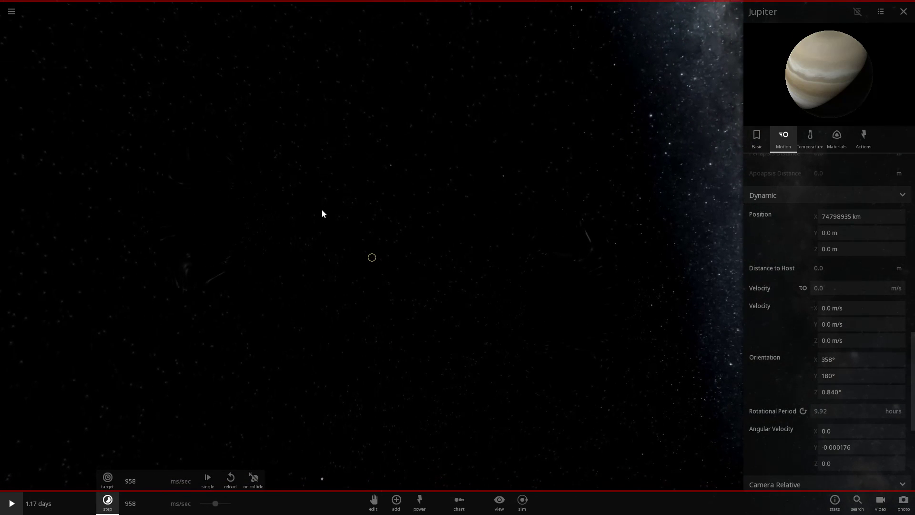
scroll(321, 210, up, 10)
drag(322, 210, 562, 167)
key(space)
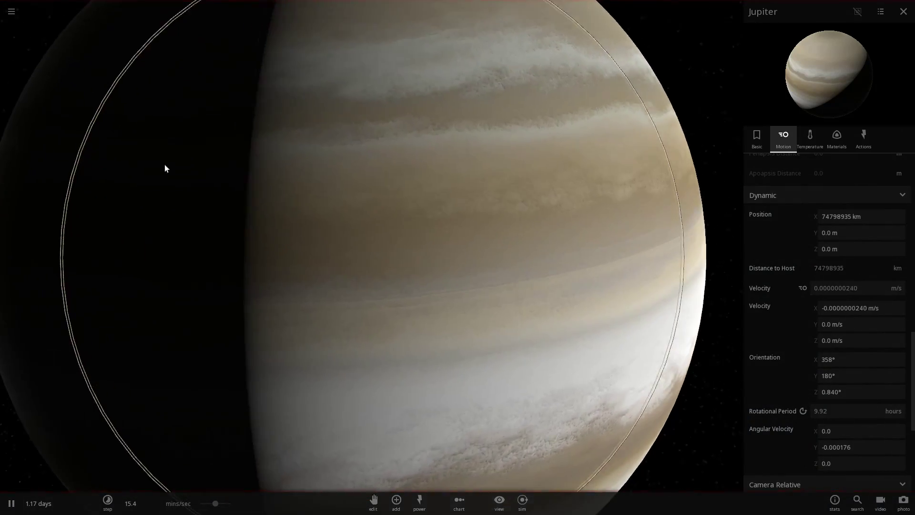
Watch Jupiter from farther away and from different angles while gradually speeding up the running simulation.
scroll(165, 165, down, 8)
drag(200, 173, 381, 184)
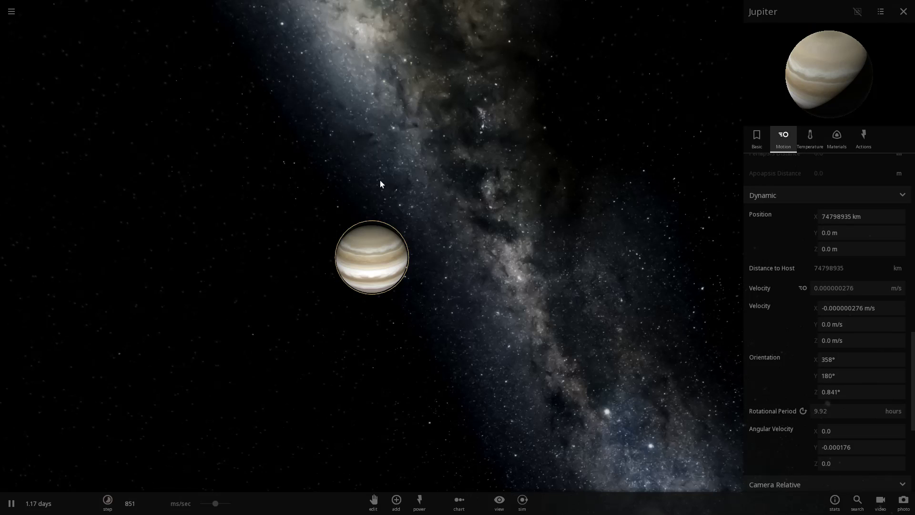
scroll(377, 182, up, 3)
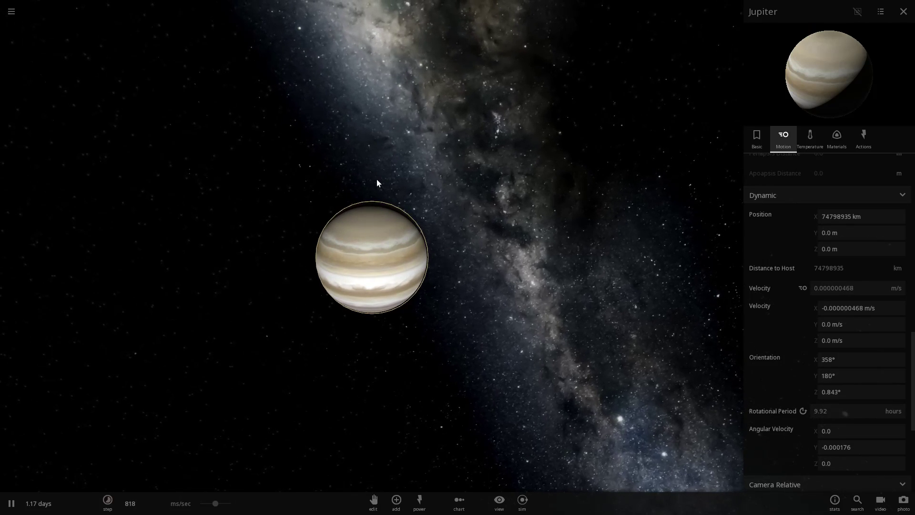
key(period)
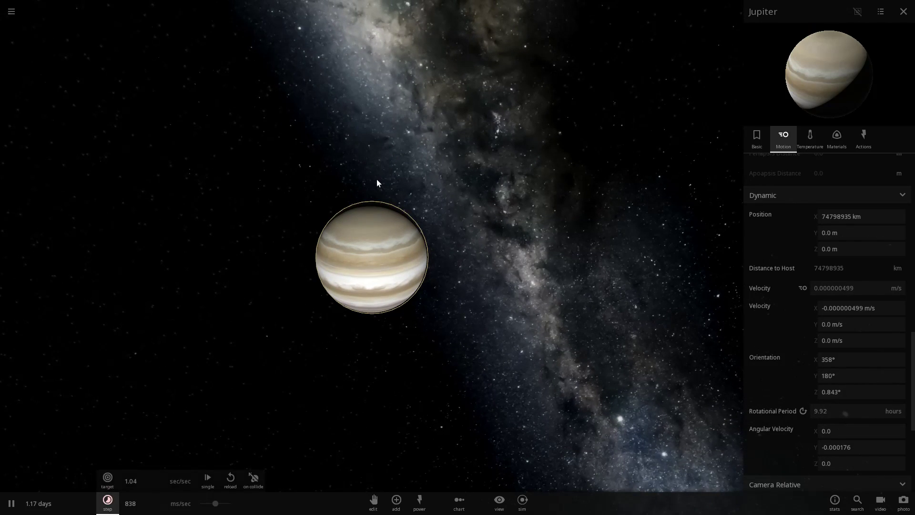
drag(377, 182, 373, 180)
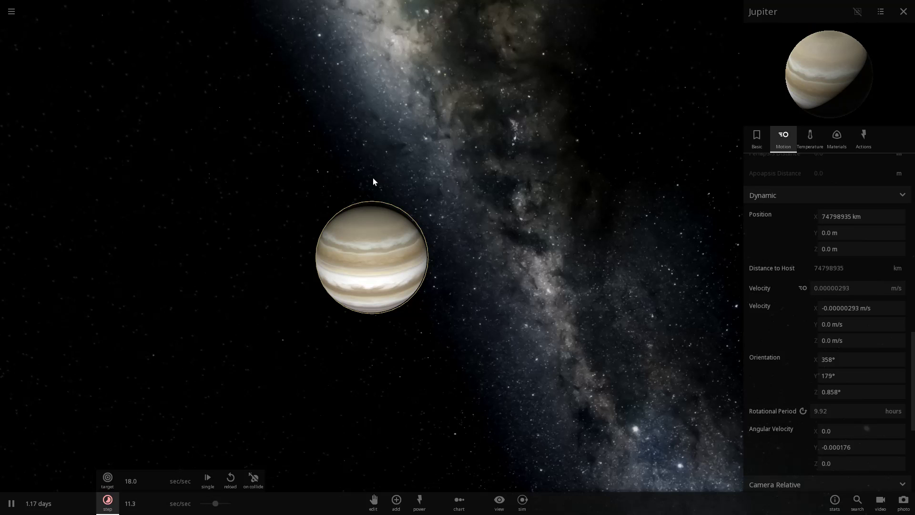
drag(373, 181, 326, 137)
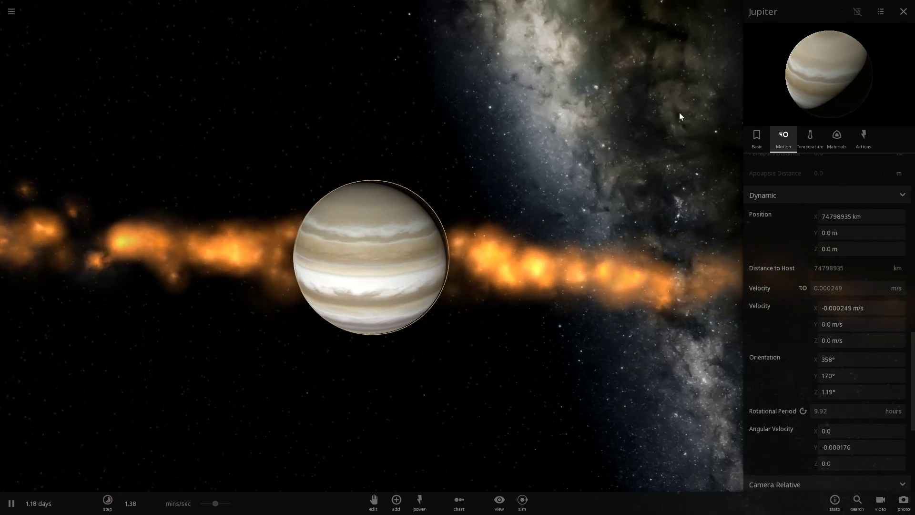
Examine Jupiter's basic properties and its appearance up close and from afar as the simulation runs at a faster rate.
click(756, 133)
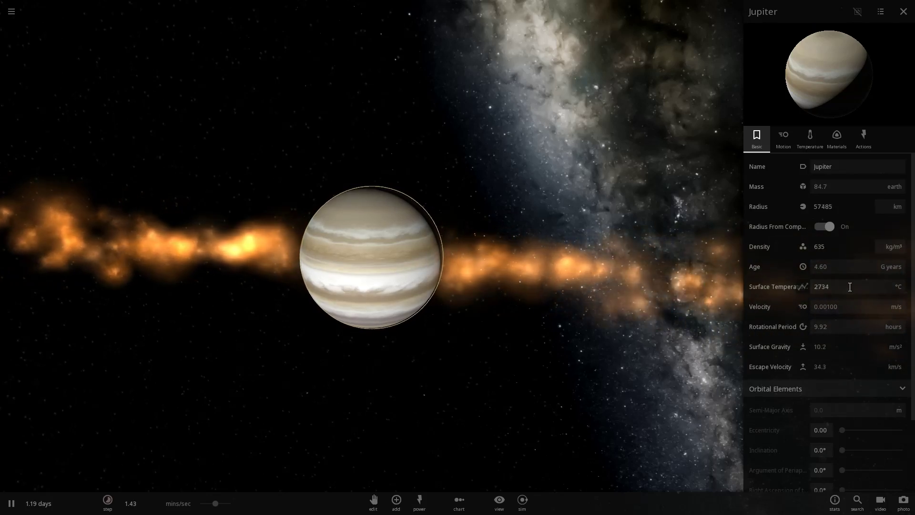
drag(522, 94, 220, 108)
scroll(220, 107, up, 12)
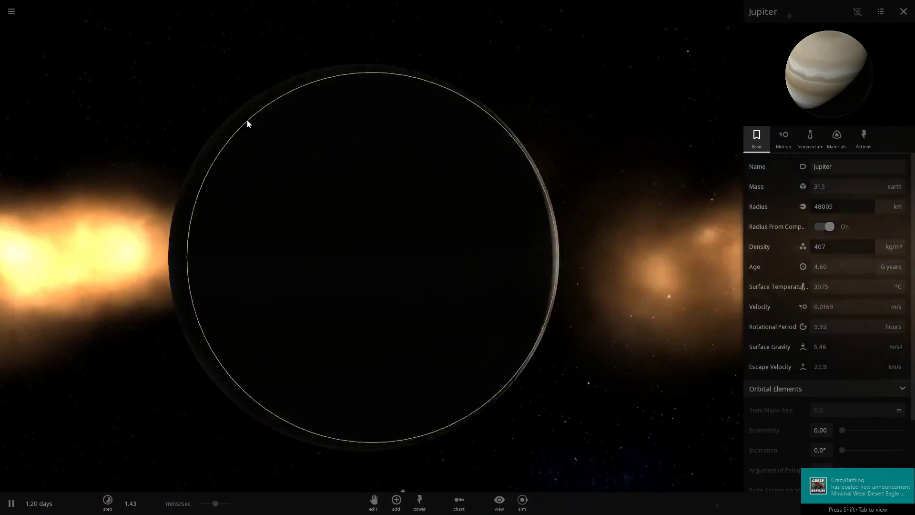
scroll(501, 70, down, 8)
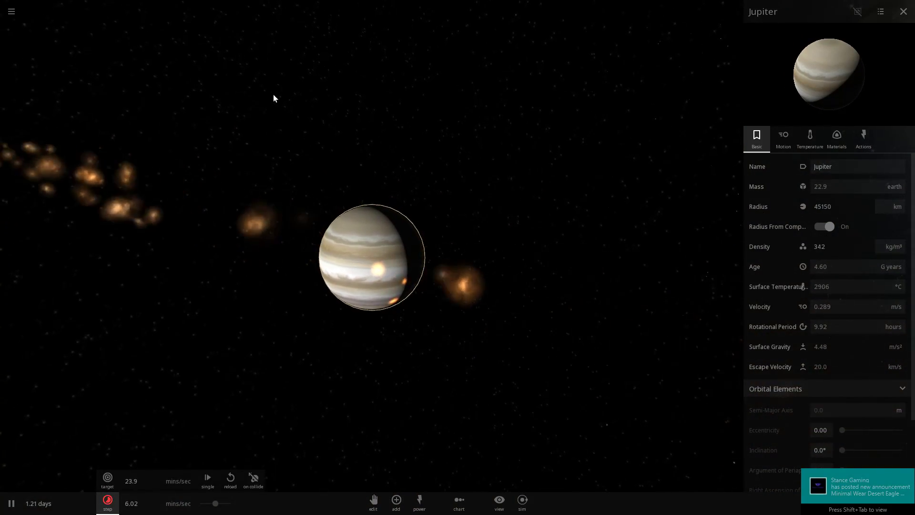
drag(273, 97, 270, 173)
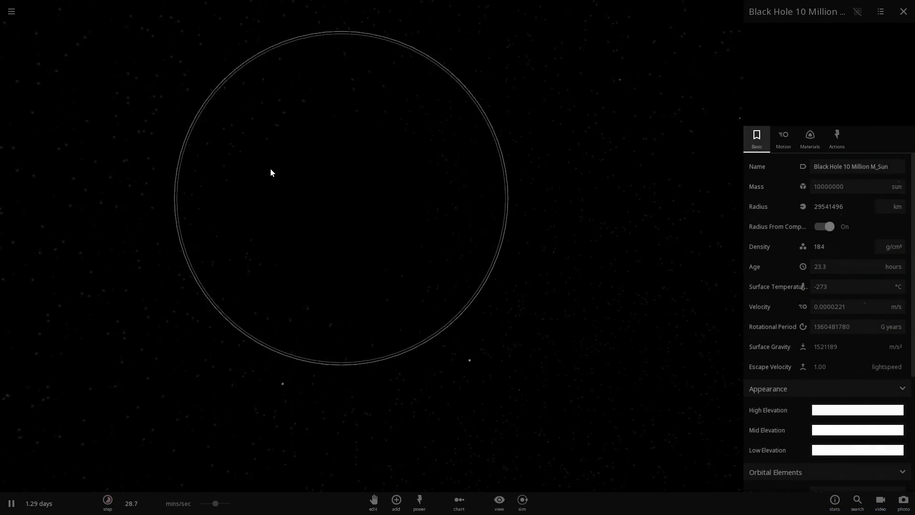
Focus on a black hole and add a still Sun between the two black holes.
drag(375, 234, 492, 232)
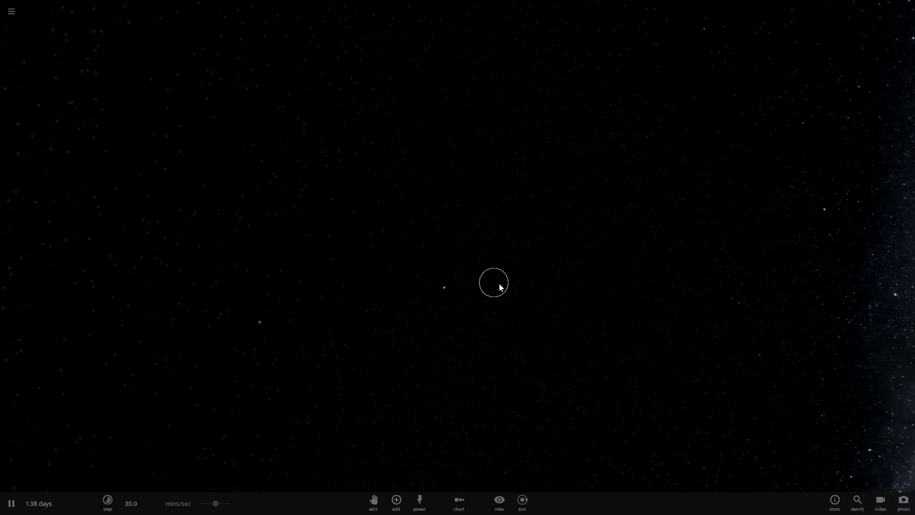
double_click(499, 284)
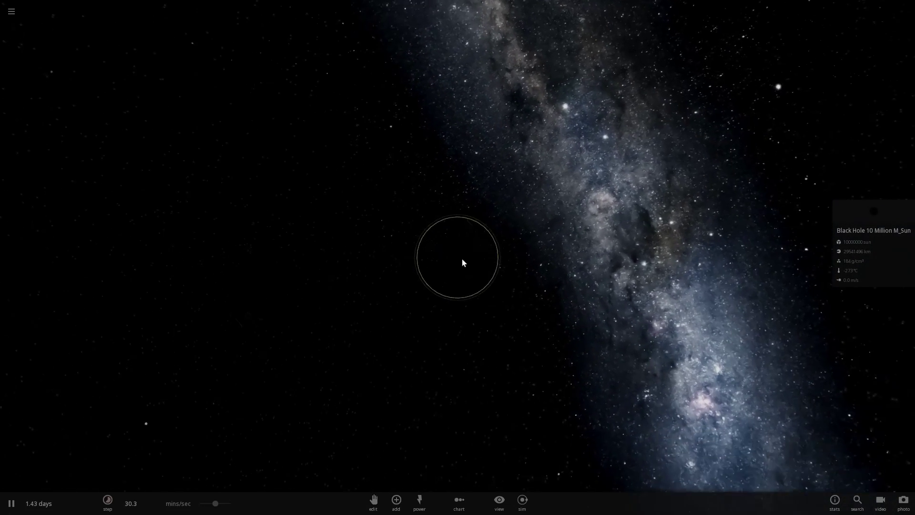
drag(439, 263, 304, 259)
scroll(305, 258, down, 5)
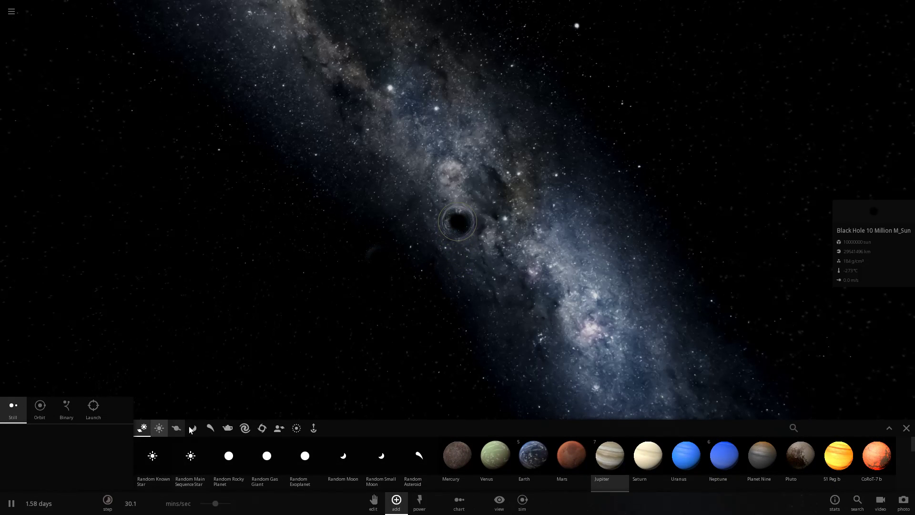
click(160, 429)
click(231, 457)
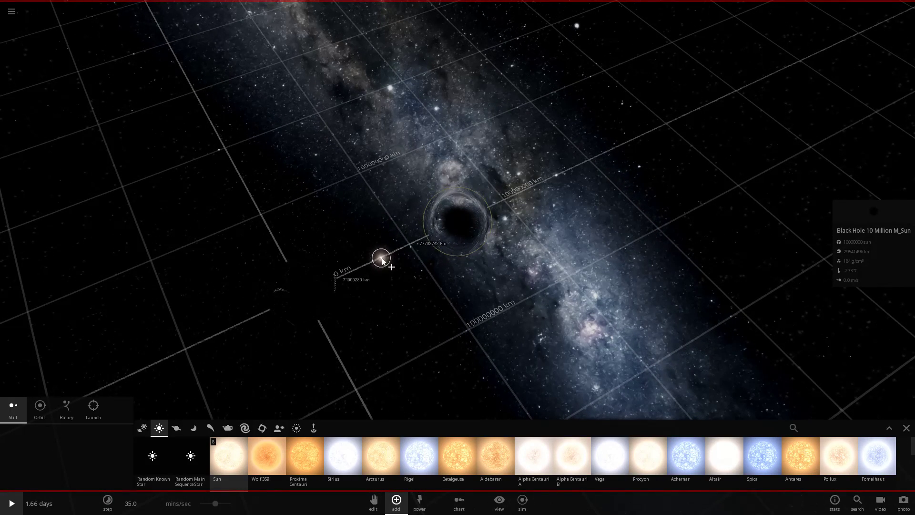
click(384, 258)
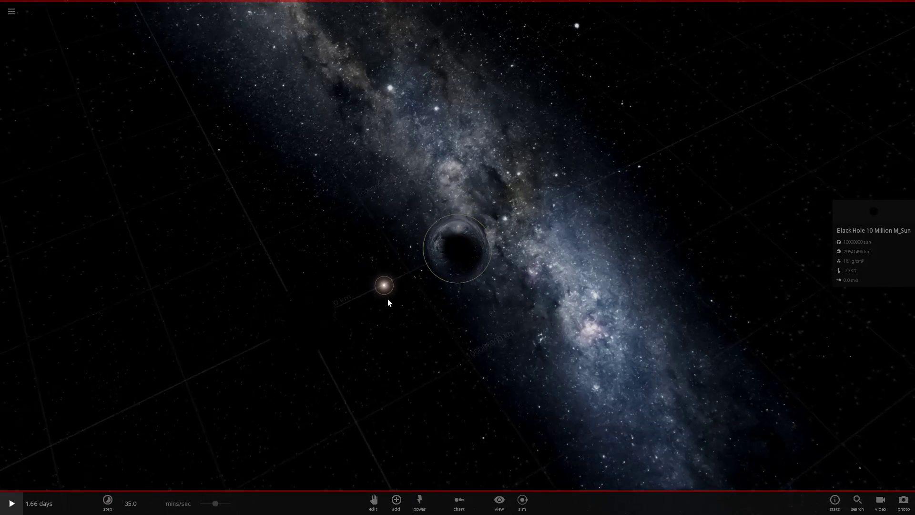
Set the Sun's X and Z position to 0 in its motion properties.
click(877, 238)
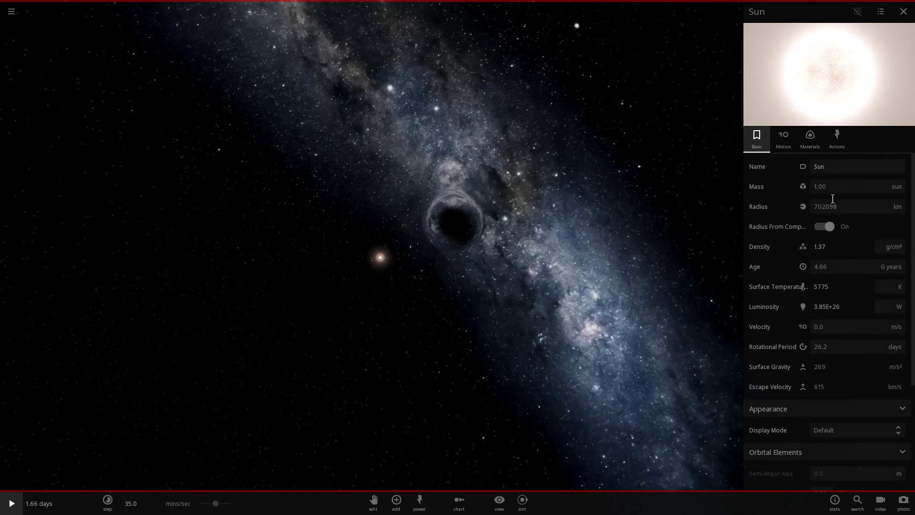
click(782, 138)
scroll(856, 336, down, 10)
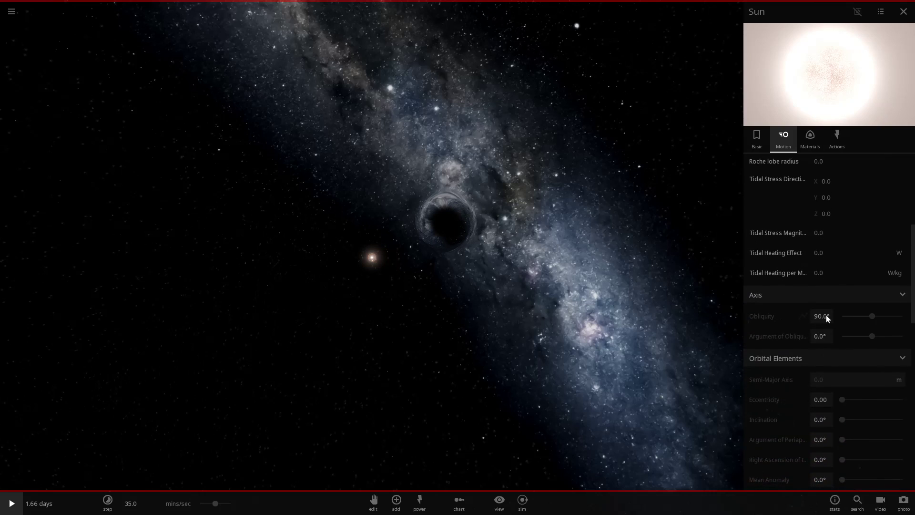
scroll(848, 324, down, 3)
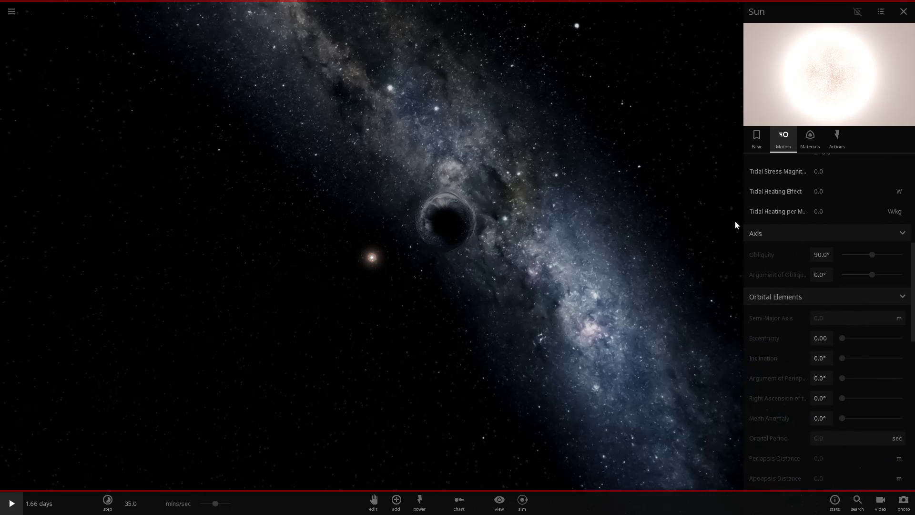
scroll(851, 211, up, 6)
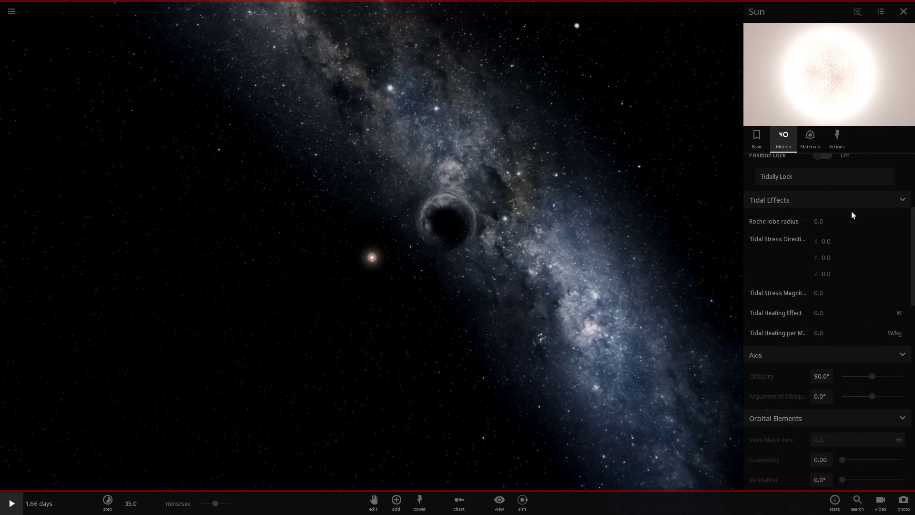
scroll(839, 222, up, 9)
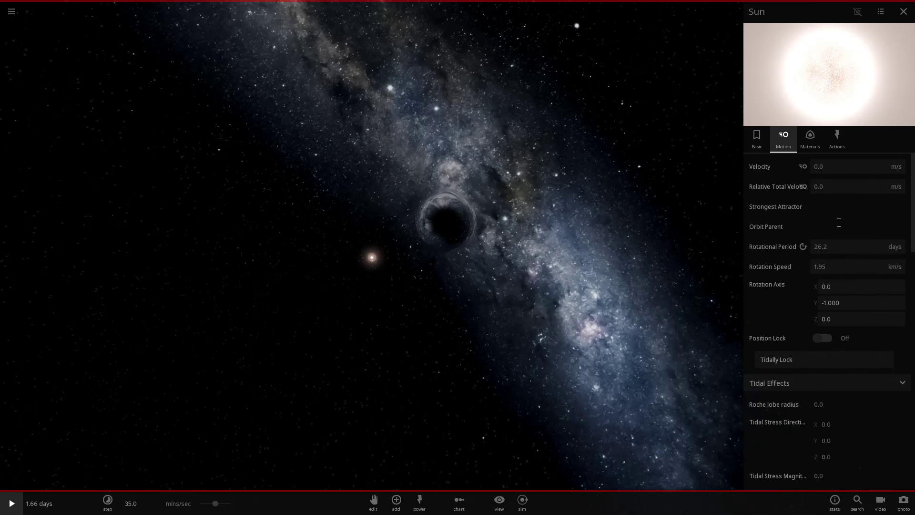
scroll(803, 275, down, 20)
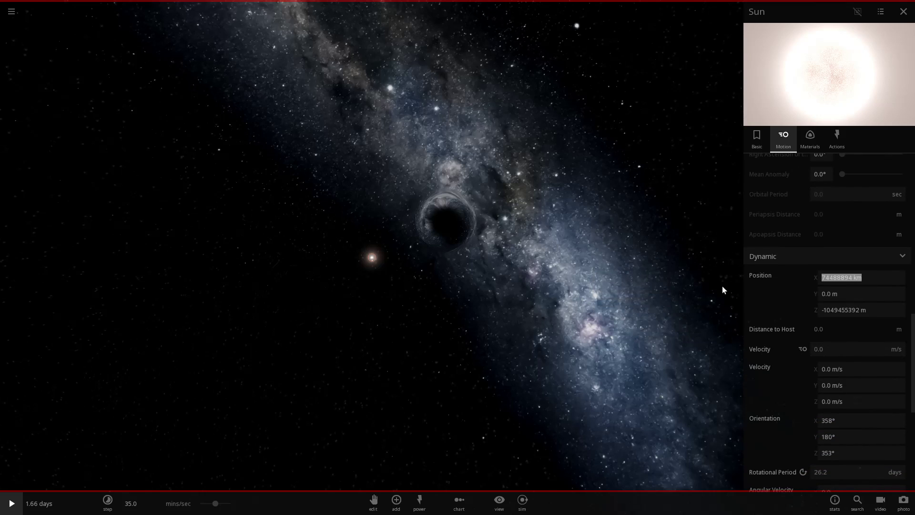
text(0)
key(Return)
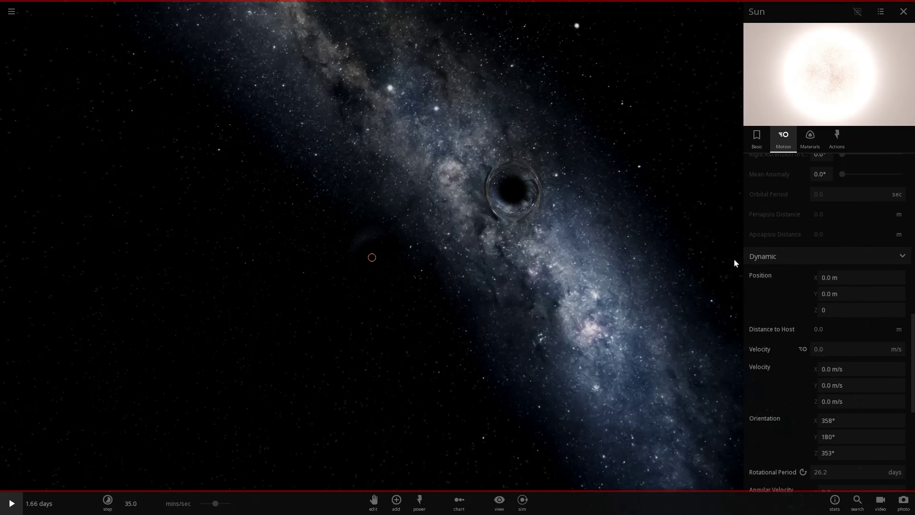
text(0)
key(Return)
Set the Sun's X position to 0.5 AU to place it midway between the black holes.
drag(286, 324, 554, 330)
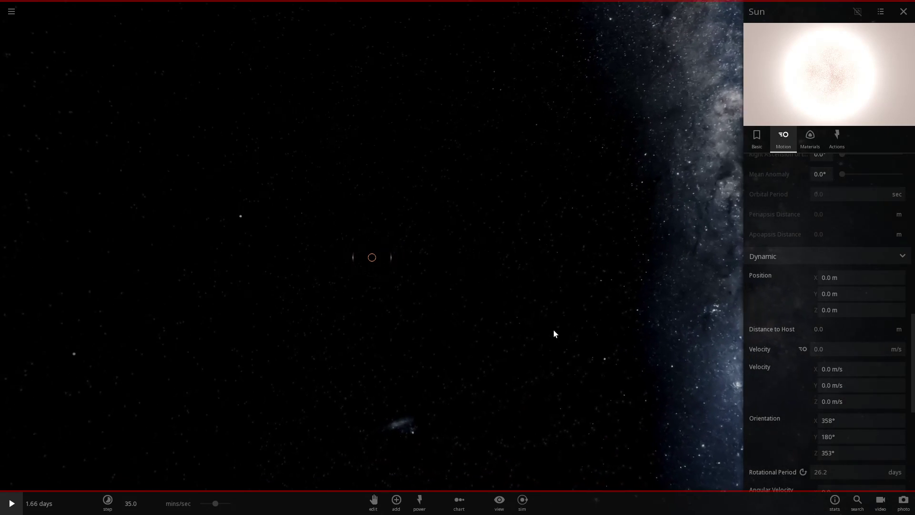
click(838, 276)
text(0.5 AU)
key(Return)
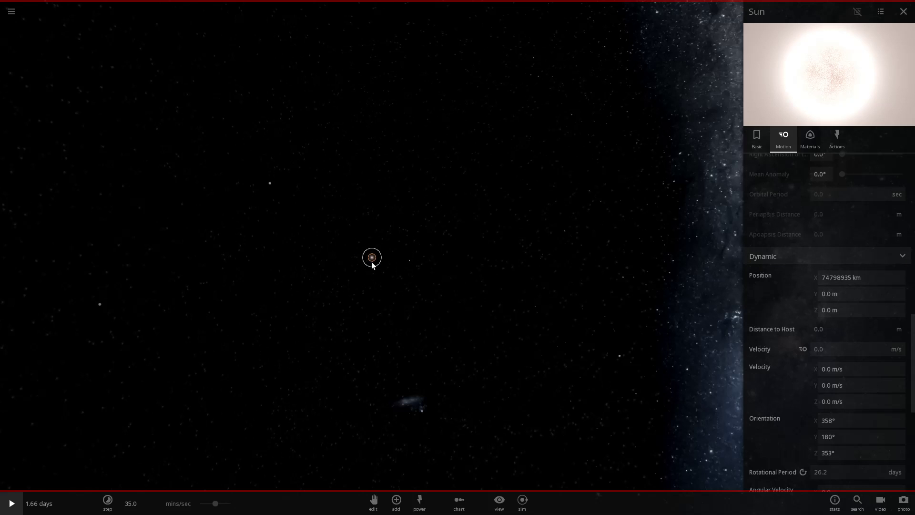
Focus on the Sun, run the simulation slowly, and gradually raise its speed while viewing the Sun from the side.
double_click(372, 261)
drag(372, 262, 373, 239)
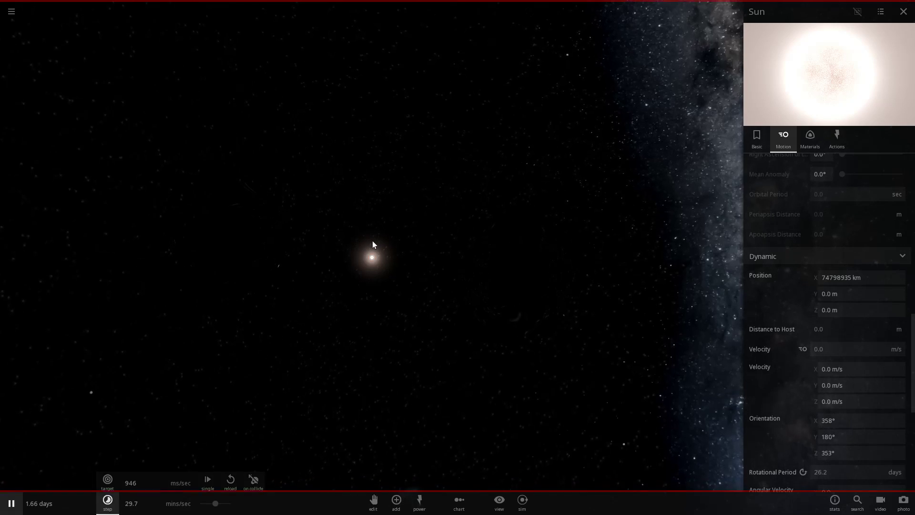
key(space)
drag(373, 244, 472, 206)
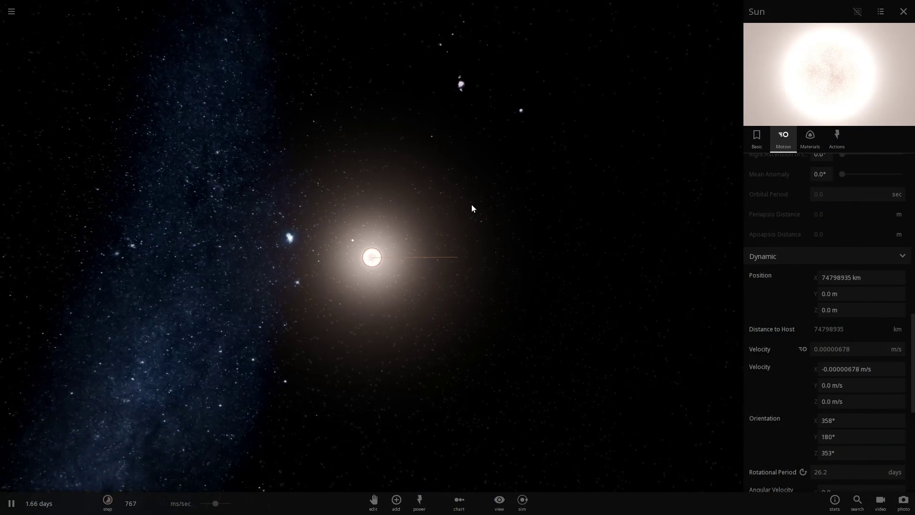
scroll(470, 205, up, 3)
key(1)
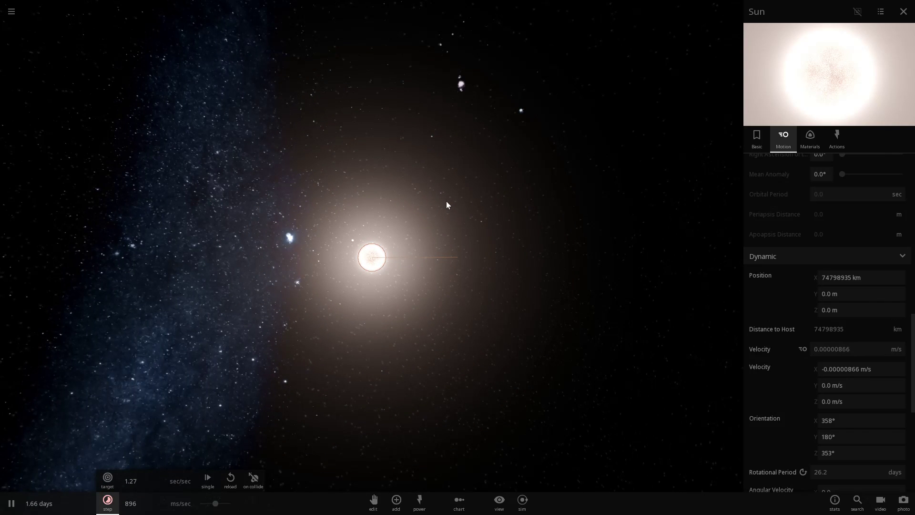
click(389, 218)
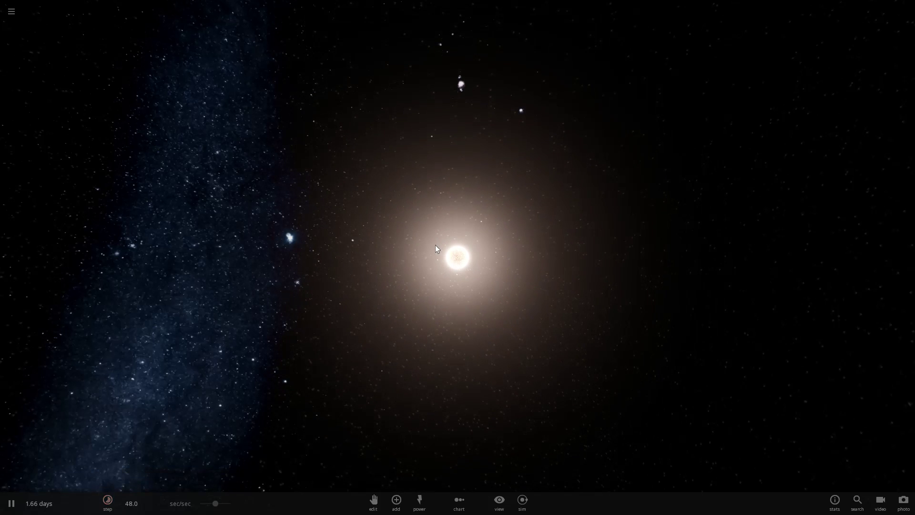
Pause the simulation and inspect the properties of a fragment beside the Sun up close.
key(space)
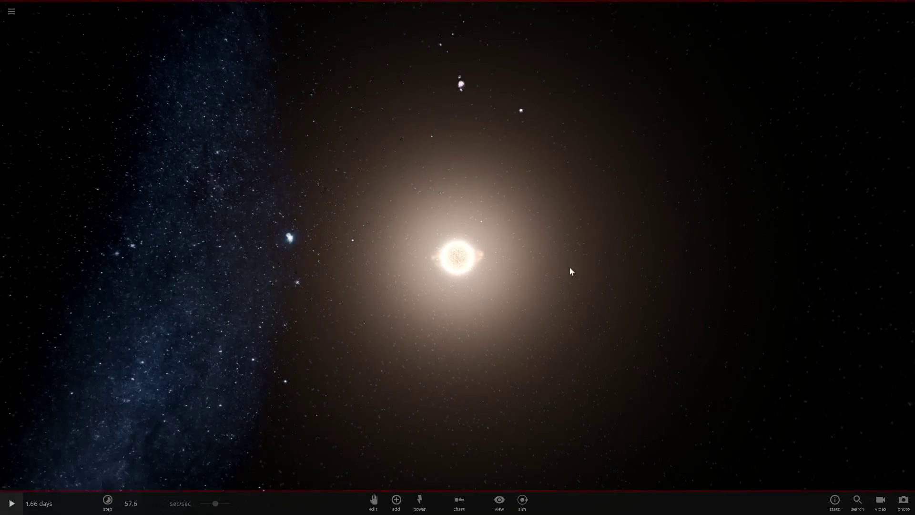
drag(560, 264, 510, 276)
scroll(505, 233, up, 5)
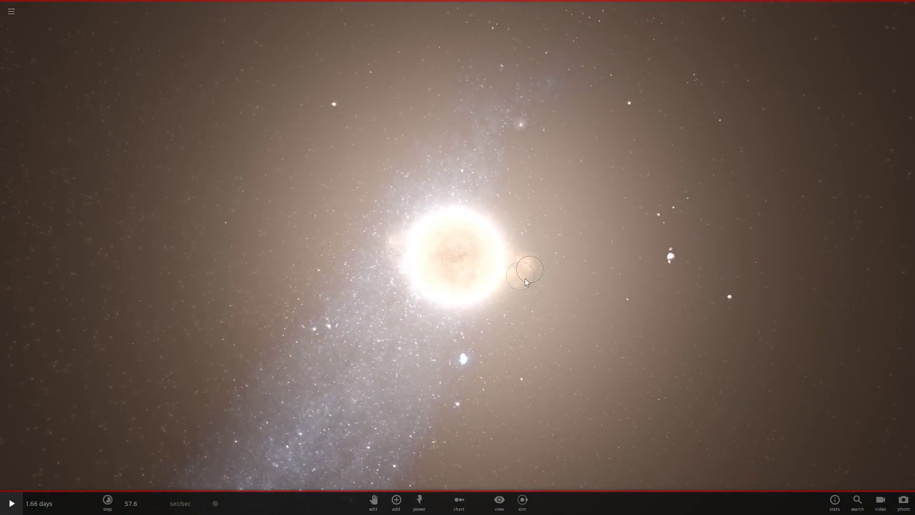
scroll(533, 273, up, 6)
scroll(714, 315, down, 2)
double_click(605, 298)
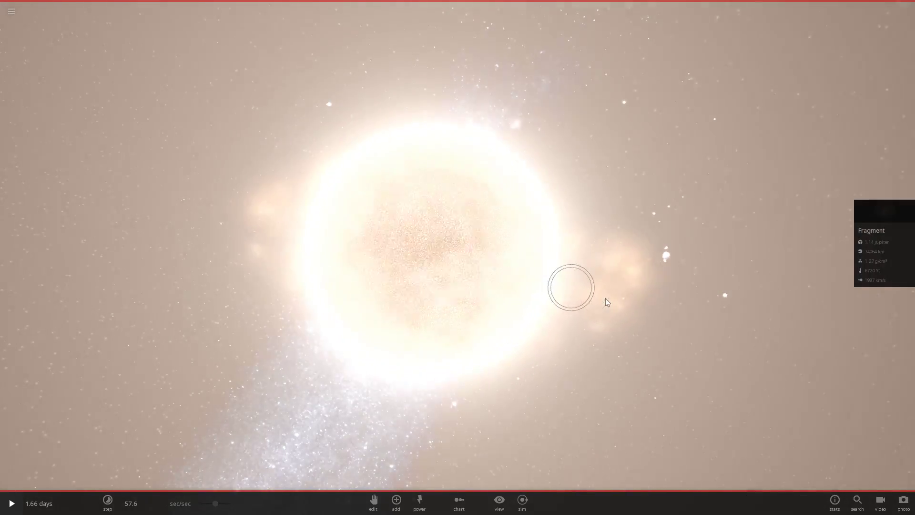
click(894, 256)
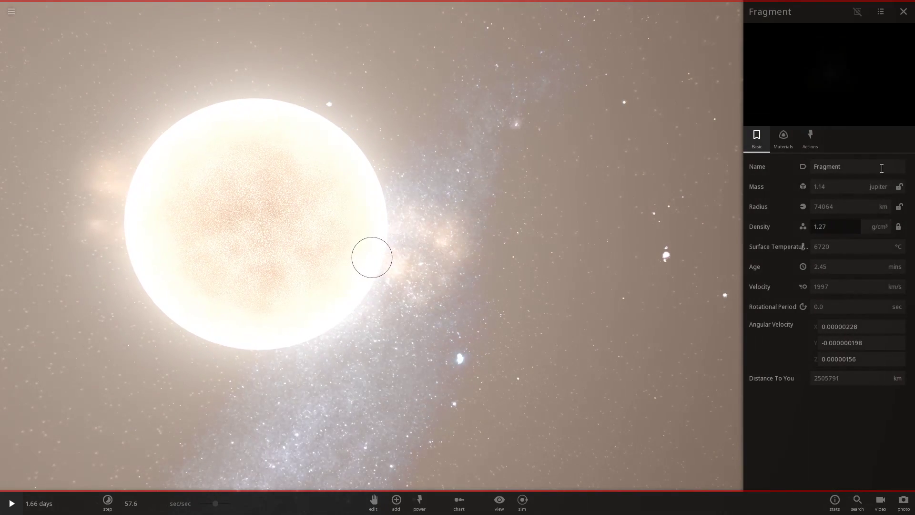
Refocus on the Sun, resume the simulation, and follow its streams of fragments from farther away.
double_click(287, 180)
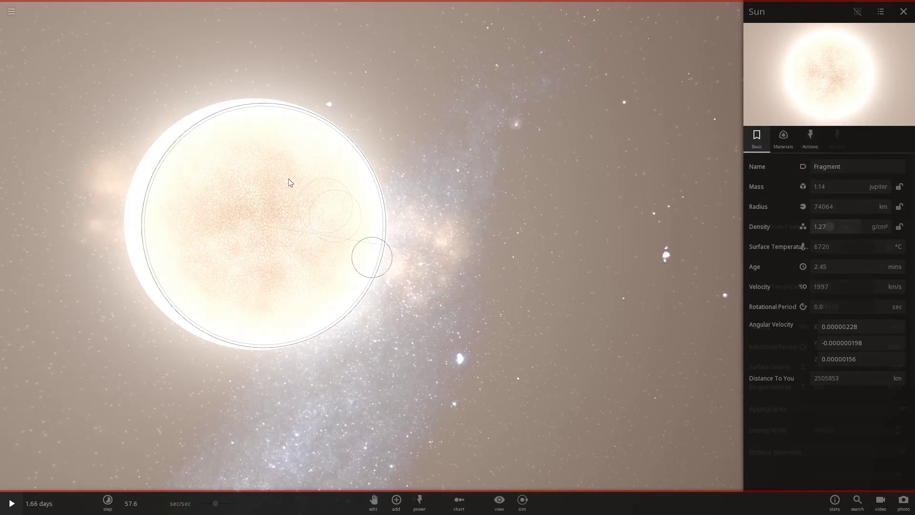
key(space)
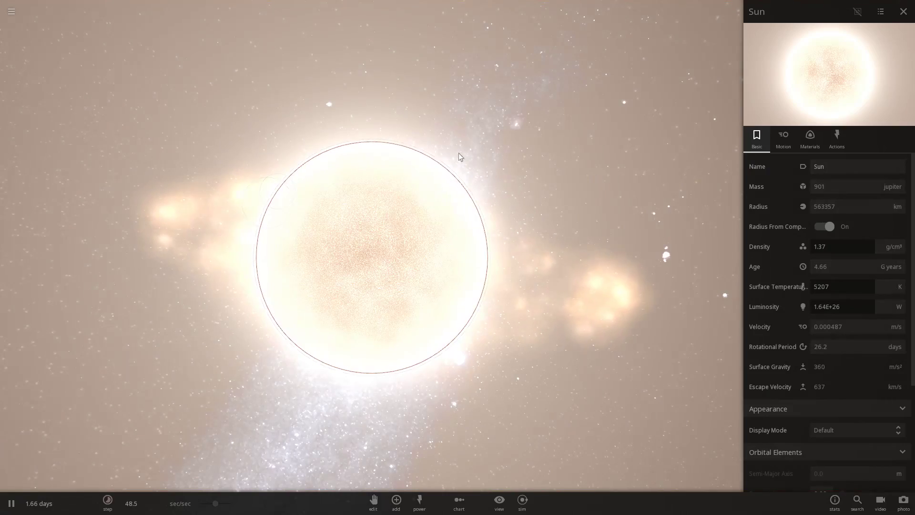
drag(319, 153, 300, 133)
scroll(300, 133, down, 4)
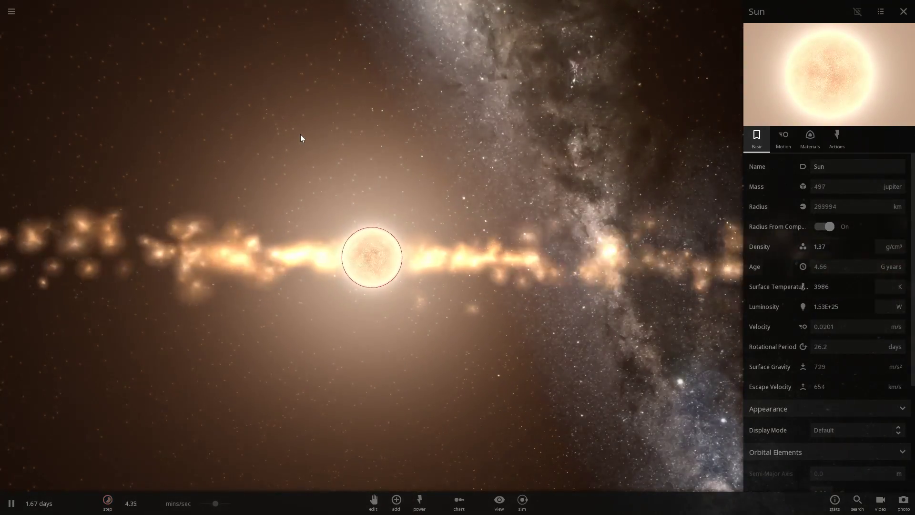
drag(301, 135, 245, 95)
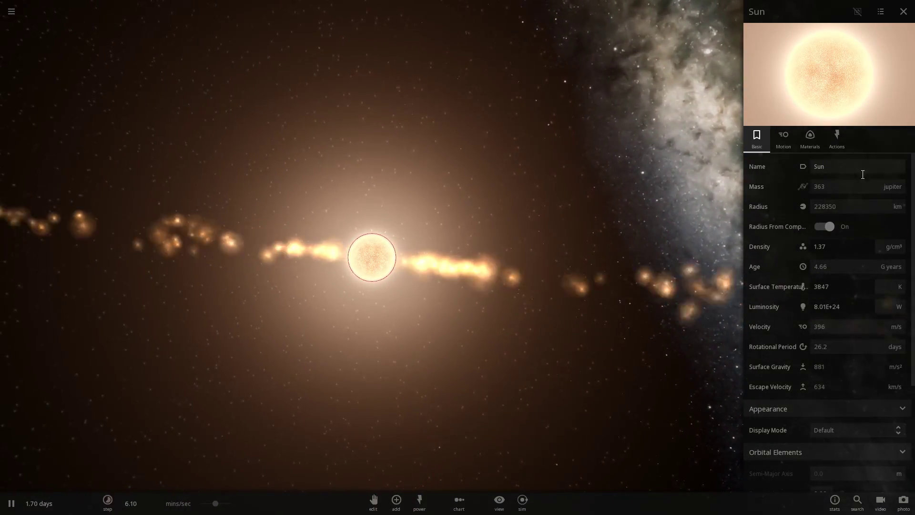
Show the Sun's mass in solar masses and watch the Sun and its fragment streams from another side, near and far.
click(892, 188)
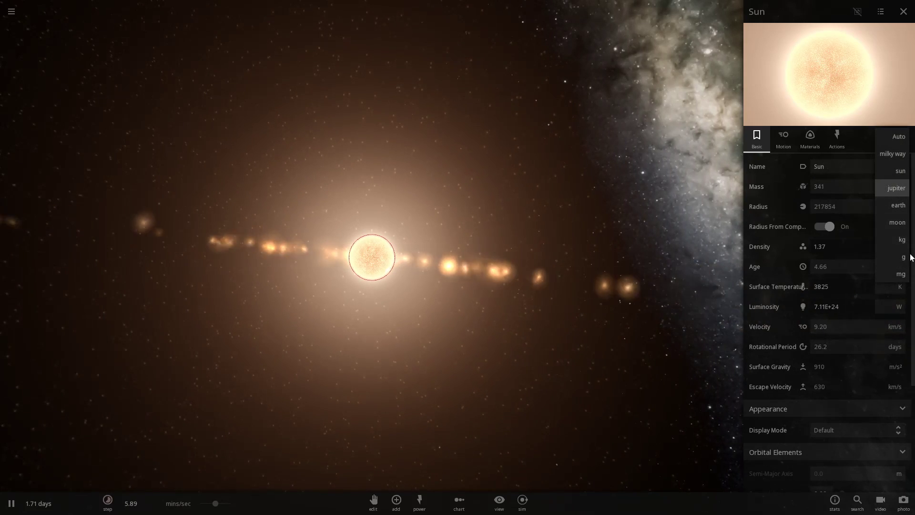
click(900, 171)
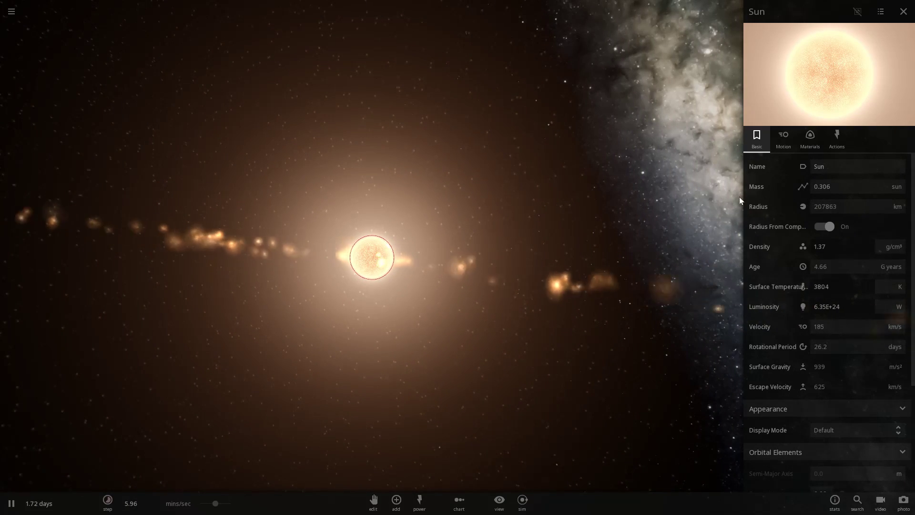
drag(477, 174, 158, 202)
scroll(178, 168, up, 5)
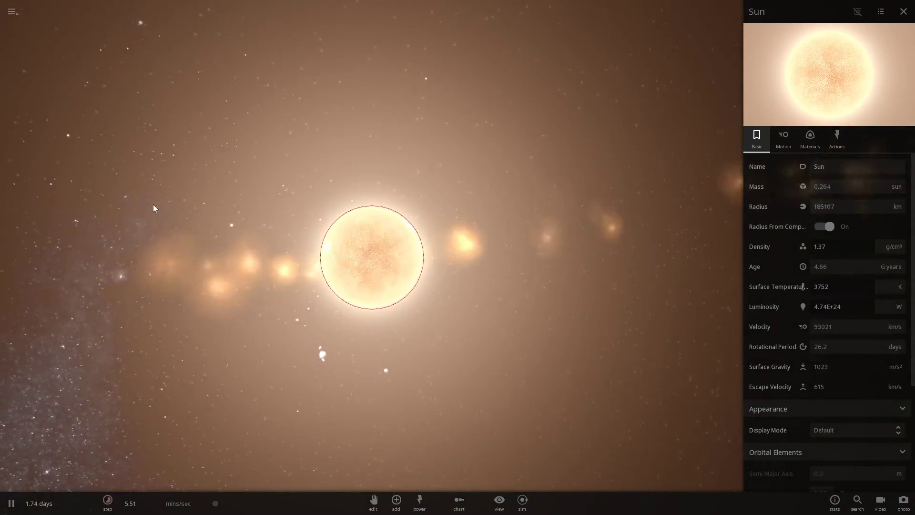
scroll(228, 274, down, 6)
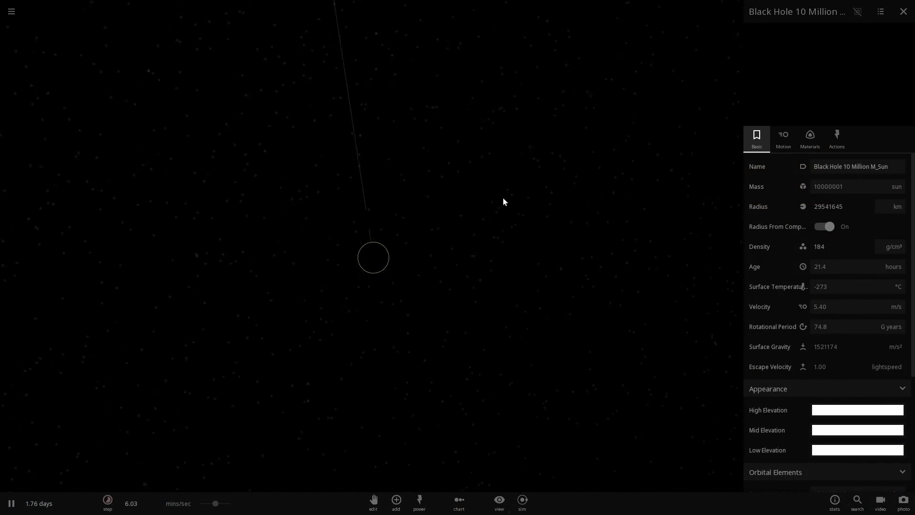
Pause the simulation and place two more 10 Million M_Sun black holes to form a square with the existing pair.
drag(523, 200, 223, 238)
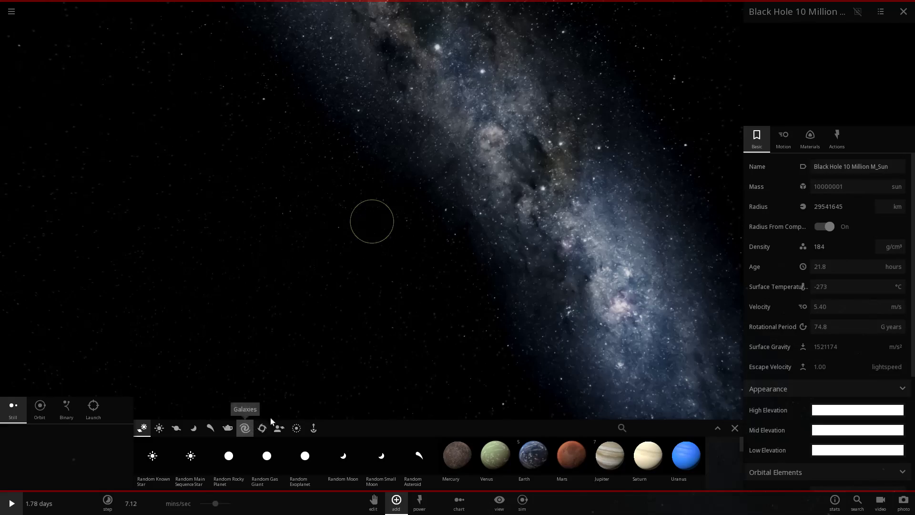
click(263, 428)
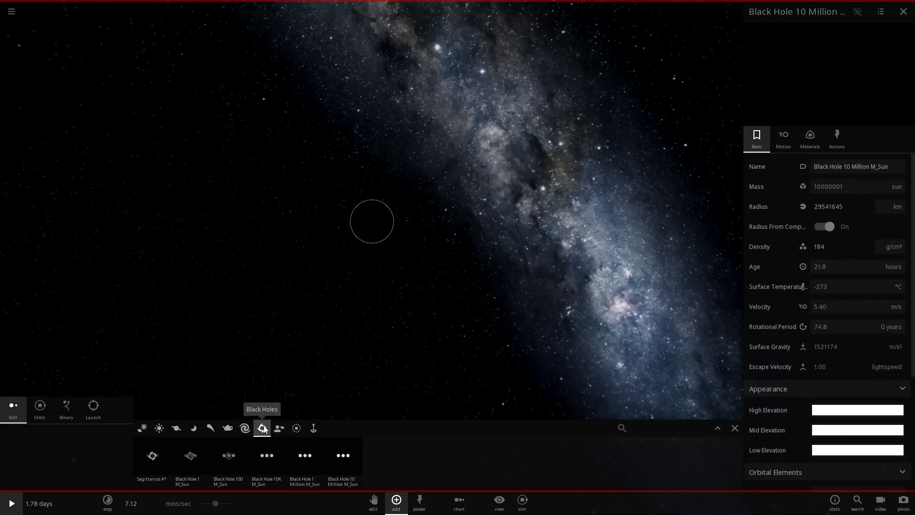
click(344, 461)
drag(329, 167, 494, 215)
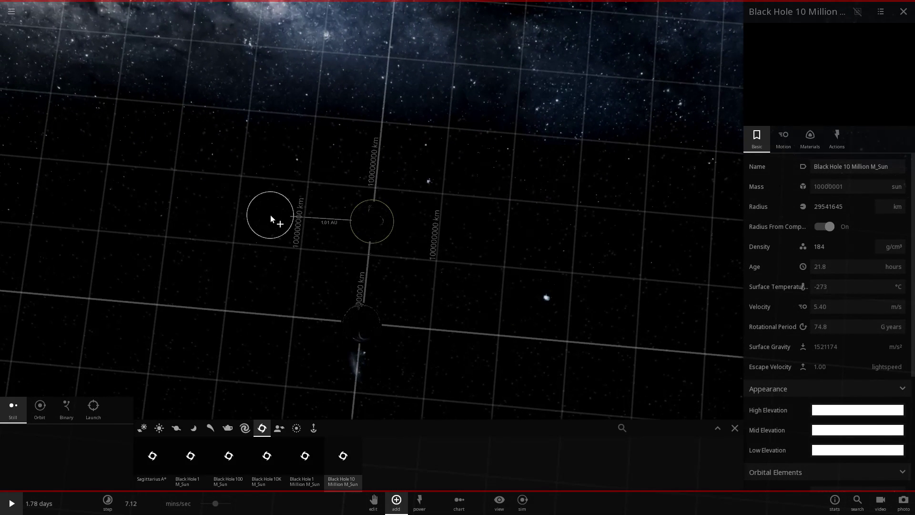
click(260, 313)
key(Escape)
click(266, 351)
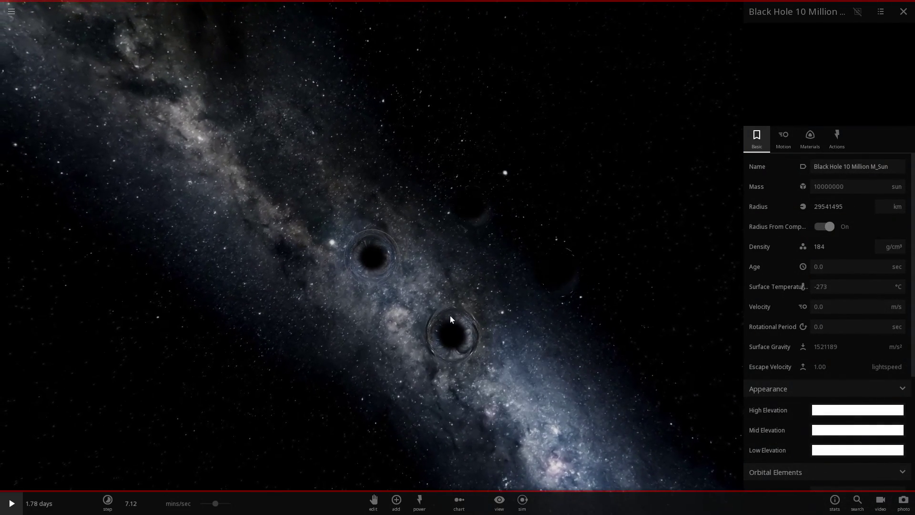
Set the Z position of the new black hole at X 0 to 1 AU.
click(809, 141)
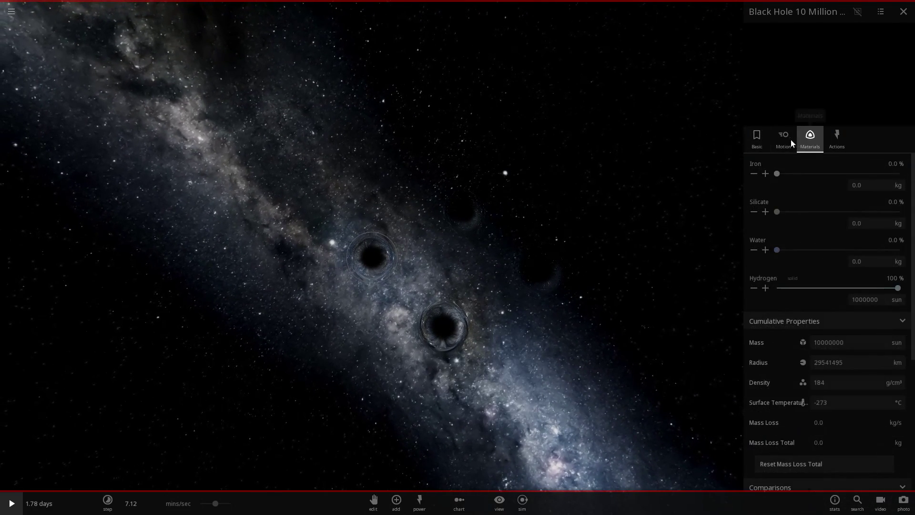
click(788, 138)
scroll(822, 362, down, 10)
scroll(845, 341, down, 10)
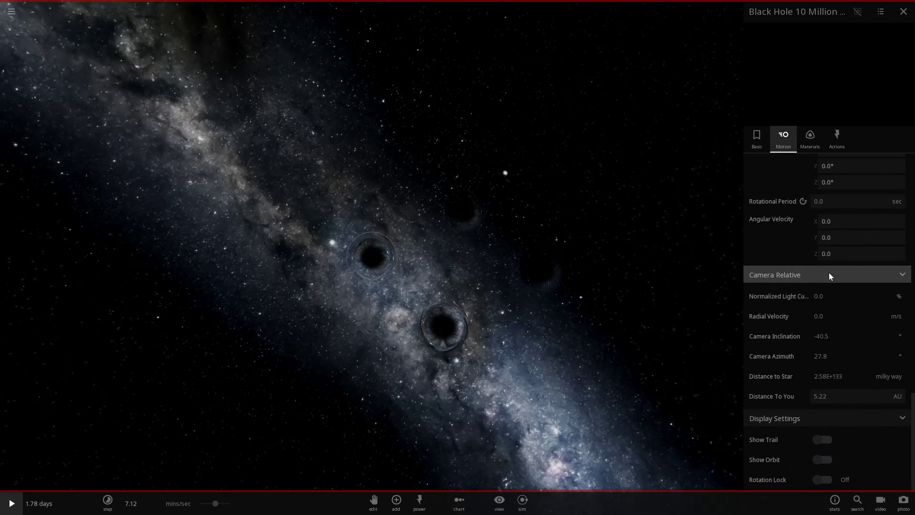
scroll(817, 275, up, 10)
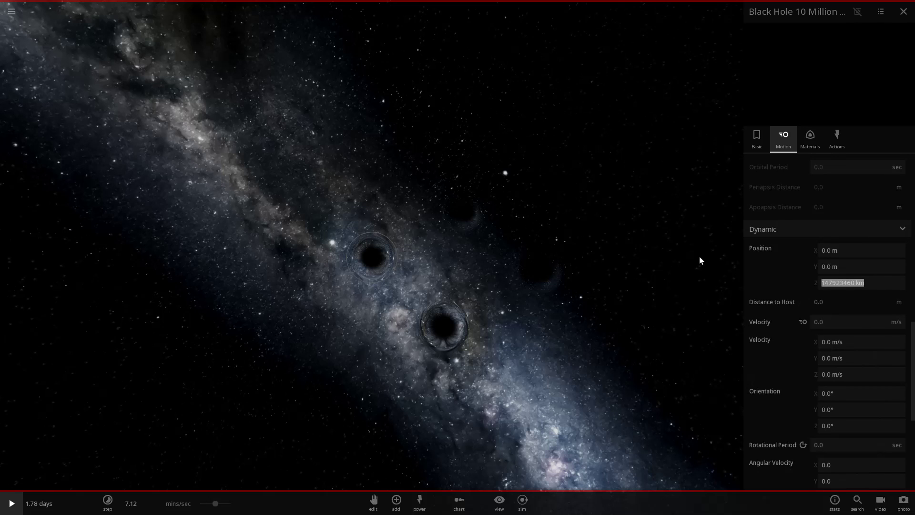
text(1 AU)
key(Return)
Select the other new black hole and set both its X and Z positions to 1 AU.
drag(699, 257, 501, 237)
double_click(499, 237)
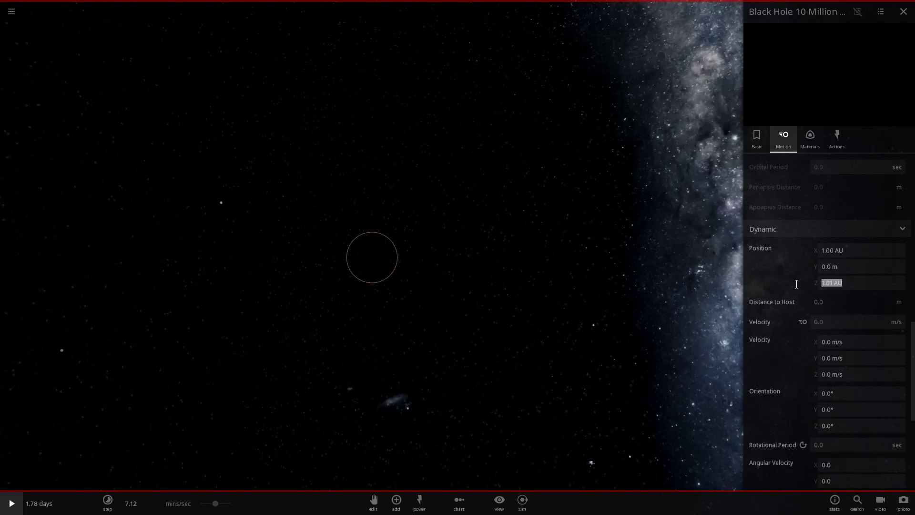
text(1 AU)
key(Return)
drag(866, 248, 742, 240)
text(1.00 AU)
key(Return)
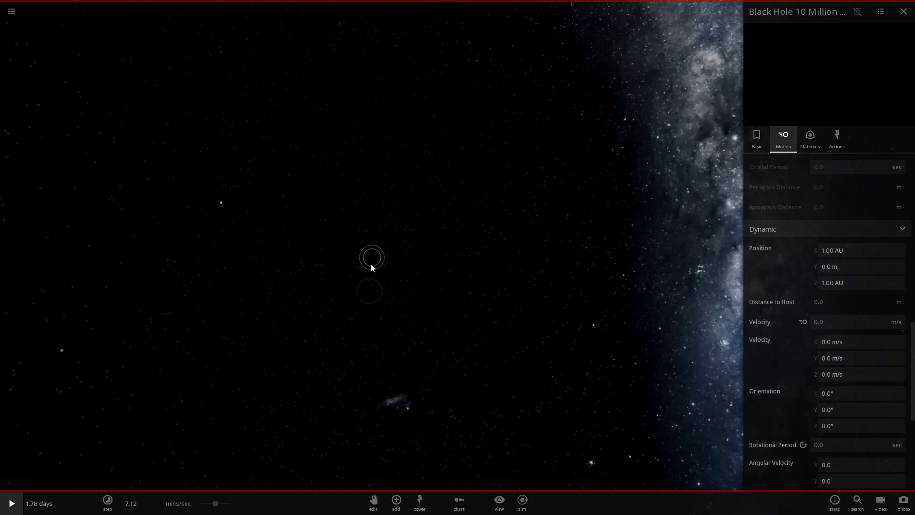
Turn on the position lock for the black hole at X 1 AU, Z 1 AU.
drag(372, 265, 596, 335)
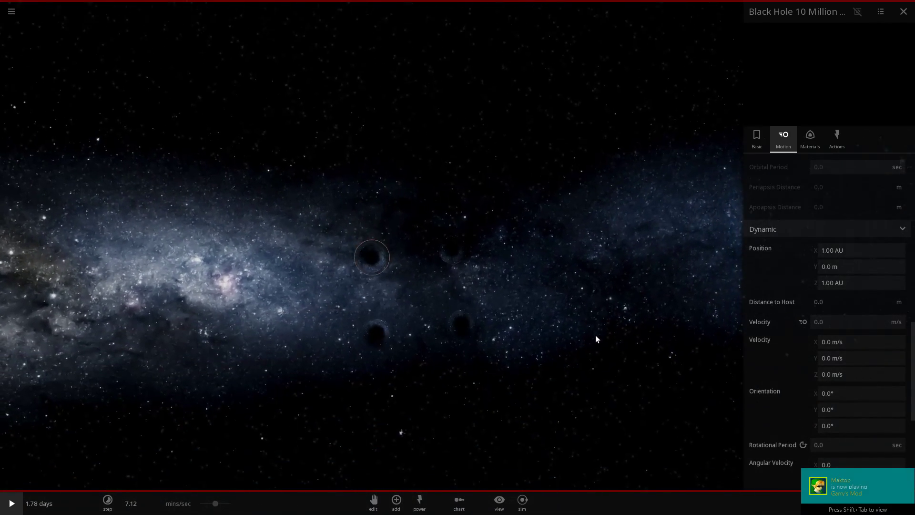
scroll(433, 267, up, 3)
double_click(384, 371)
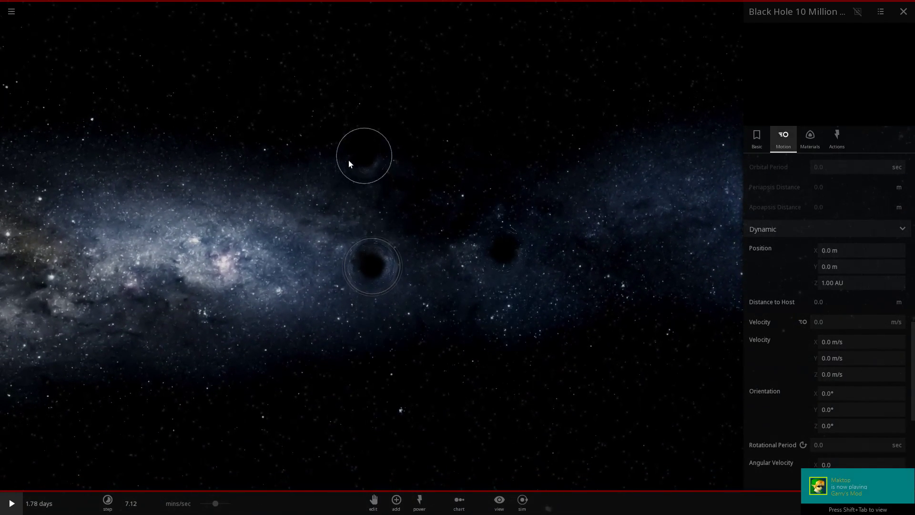
click(348, 158)
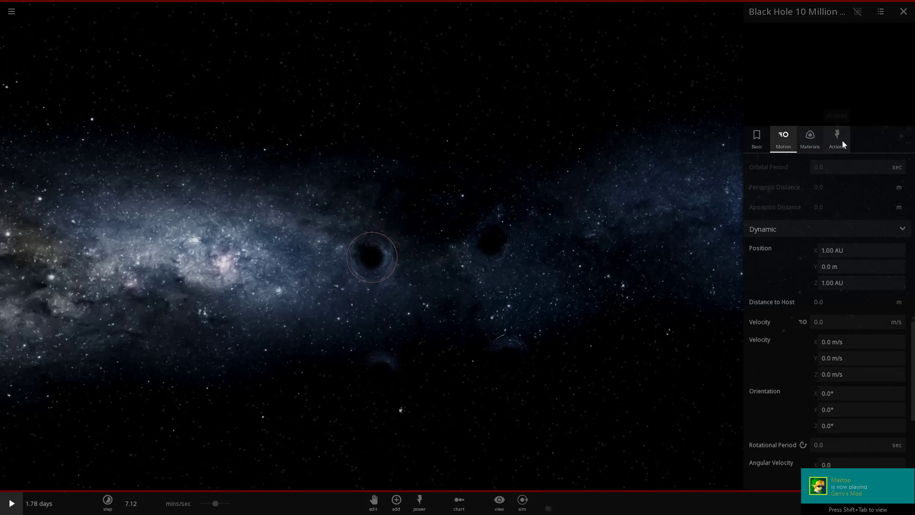
click(809, 143)
click(793, 138)
scroll(850, 337, down, 5)
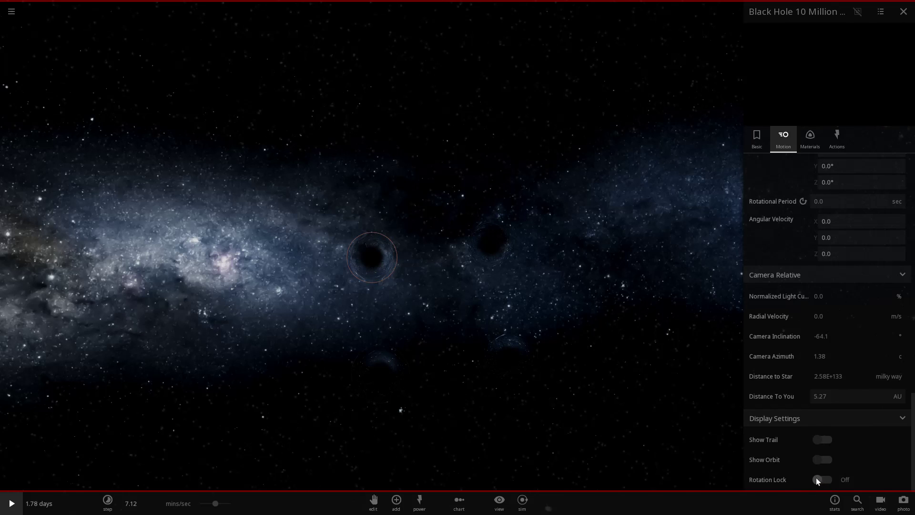
scroll(878, 361, up, 6)
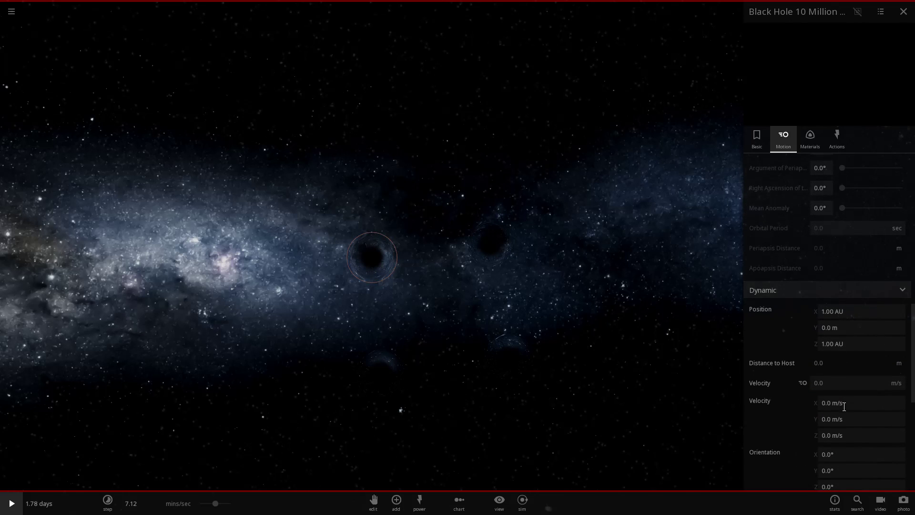
scroll(796, 310, up, 8)
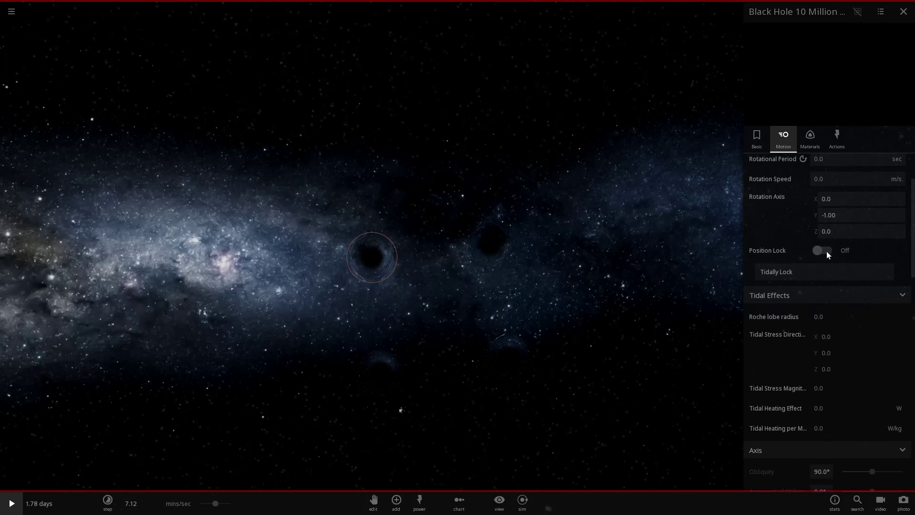
click(828, 252)
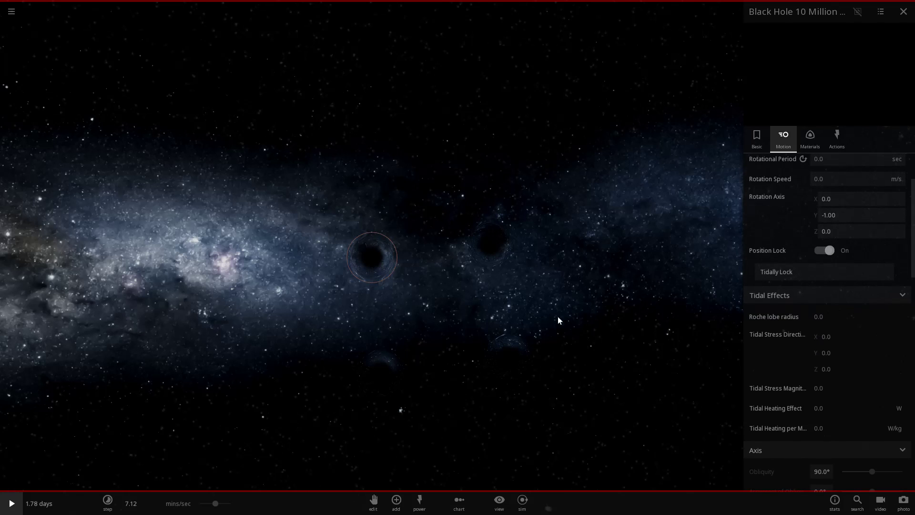
Check the position lock setting of the neighbouring black holes in the square.
double_click(375, 374)
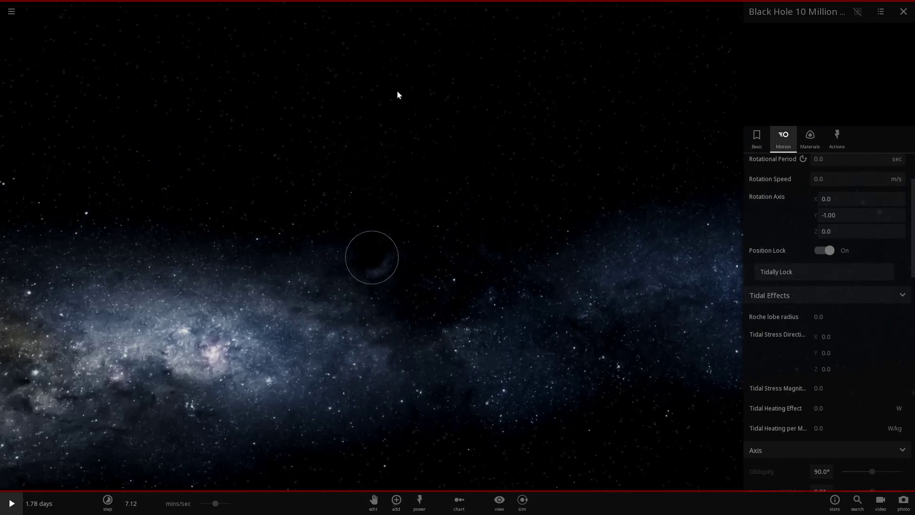
drag(412, 90, 339, 205)
double_click(336, 141)
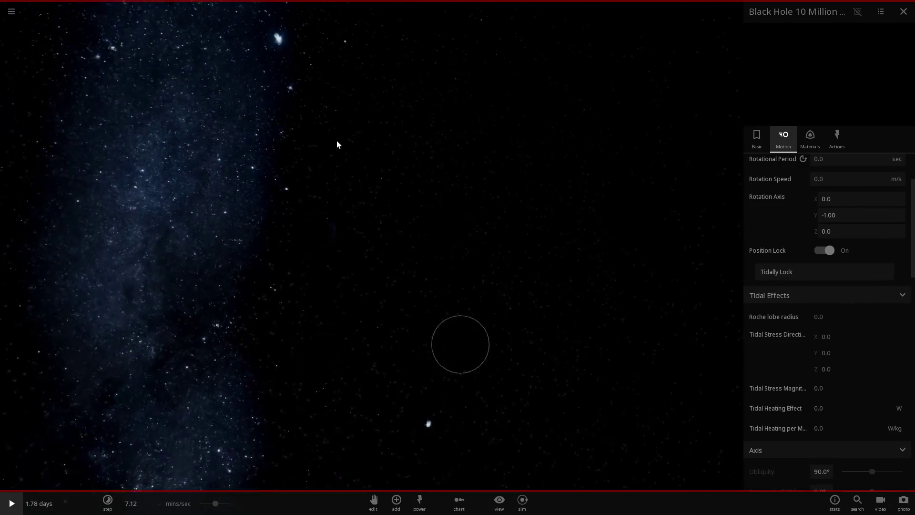
Add a motionless Earth near the centre of the four black holes.
click(396, 500)
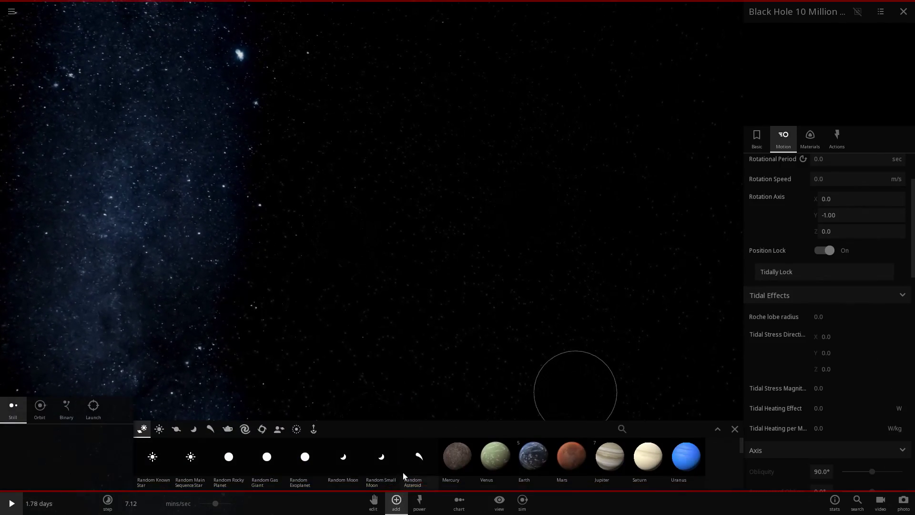
click(531, 458)
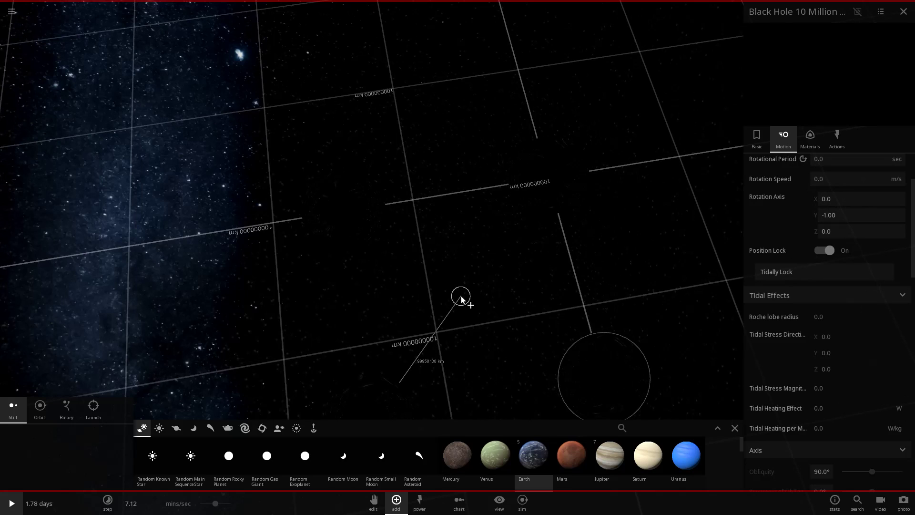
click(460, 326)
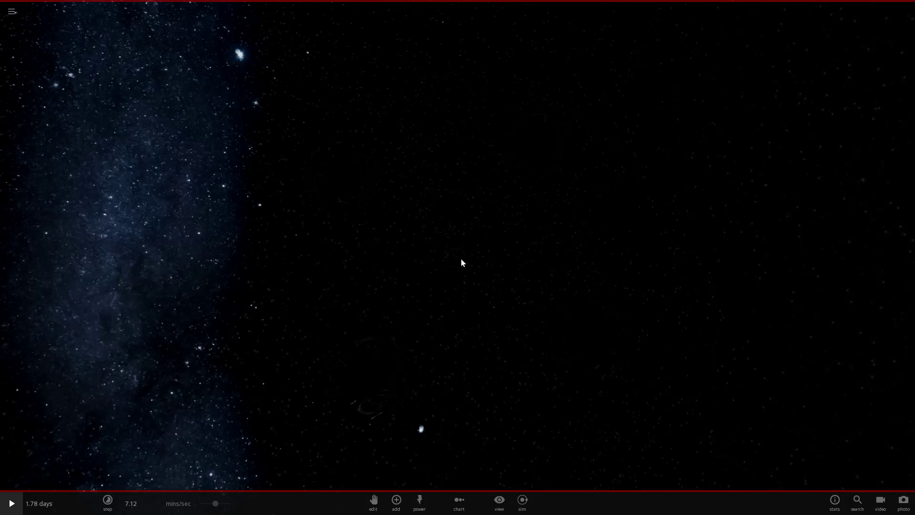
Set Earth's X and Z positions to 74798935 km, the exact centre of the black hole square.
click(884, 236)
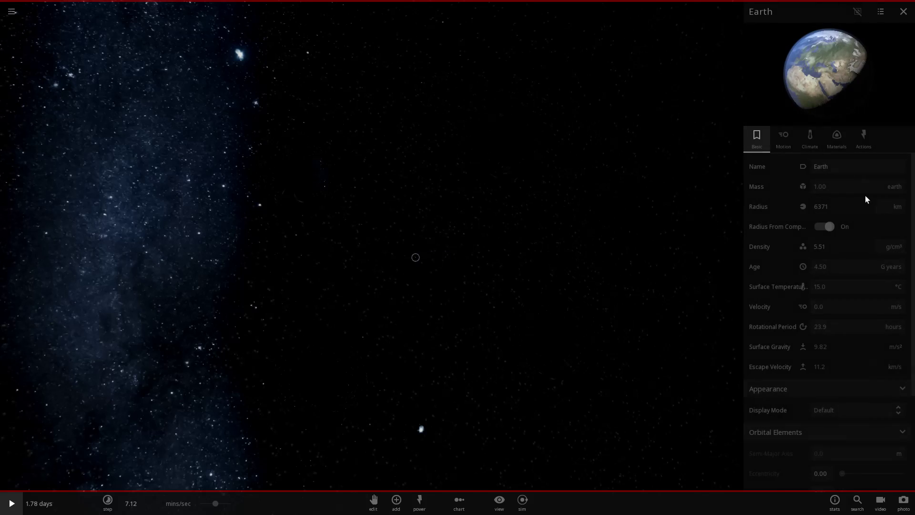
click(809, 135)
click(781, 138)
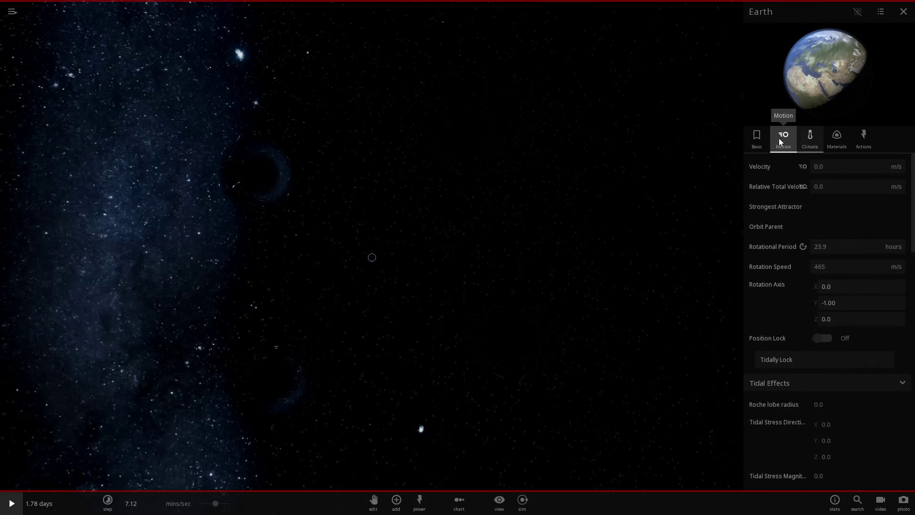
scroll(834, 264, down, 15)
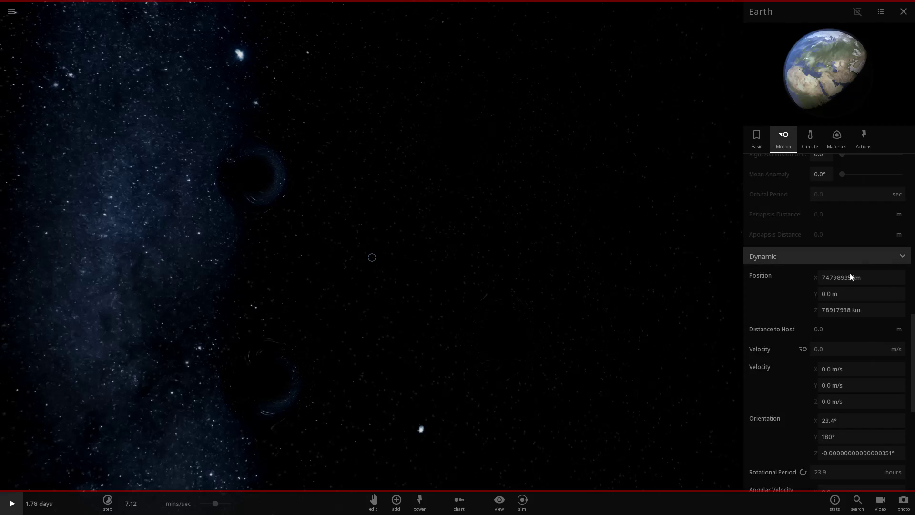
text(0.)
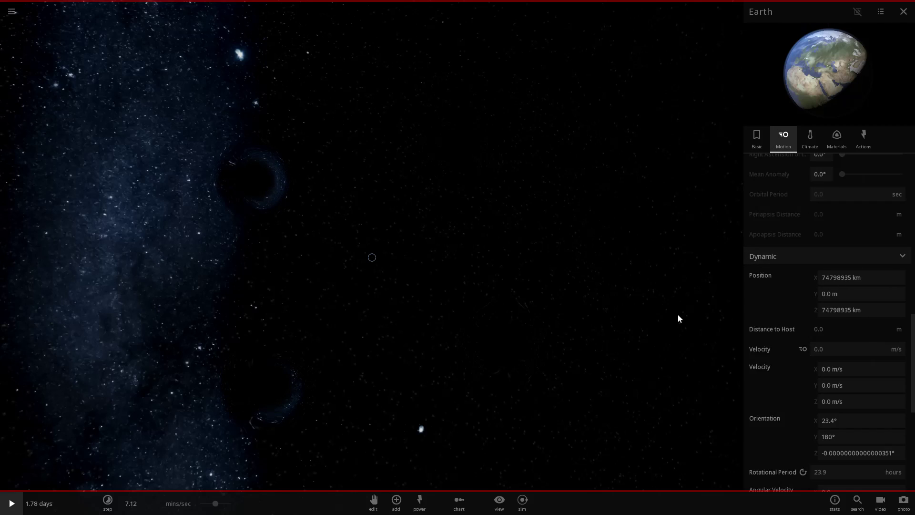
View Earth up close, slow the simulation to 928 ms/sec and start it running.
drag(508, 164, 319, 275)
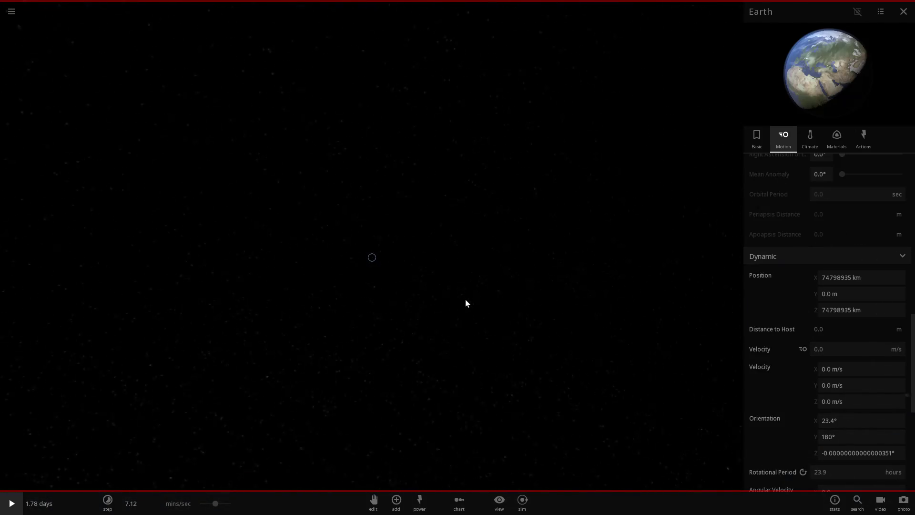
scroll(465, 300, up, 10)
scroll(545, 335, down, 3)
drag(545, 334, 187, 343)
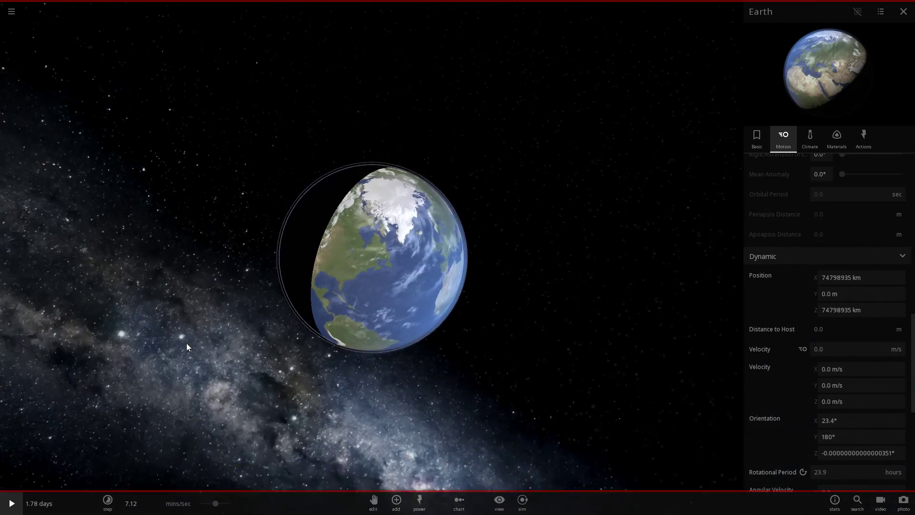
key(j)
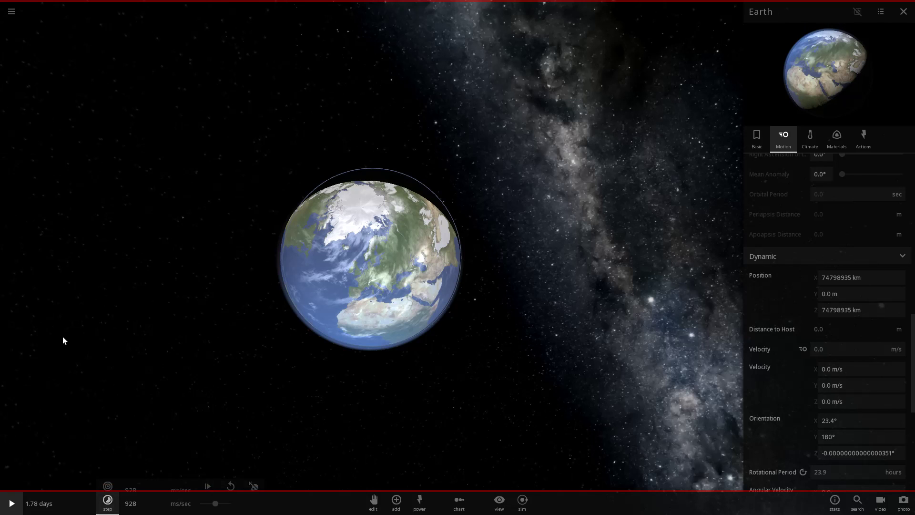
key(space)
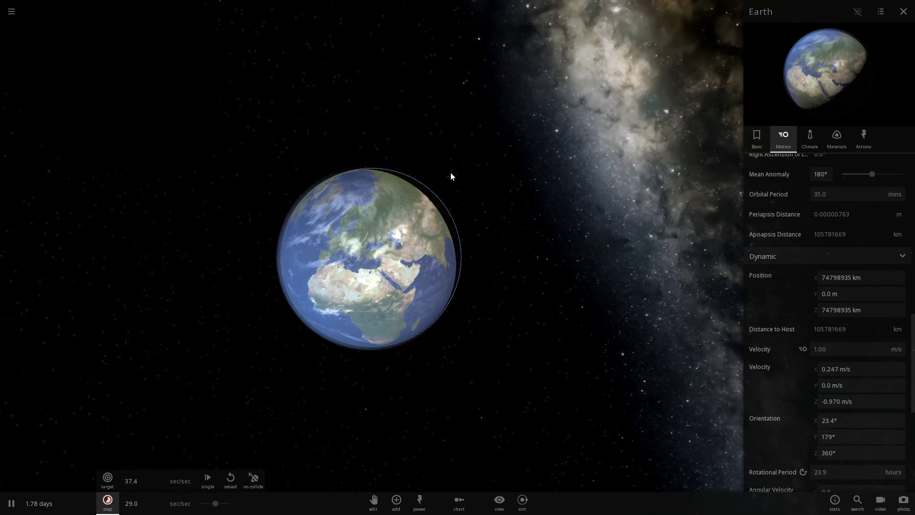
Examine Earth and the fragments around it from several sides and distances, pausing and resuming the simulation.
drag(450, 173, 400, 208)
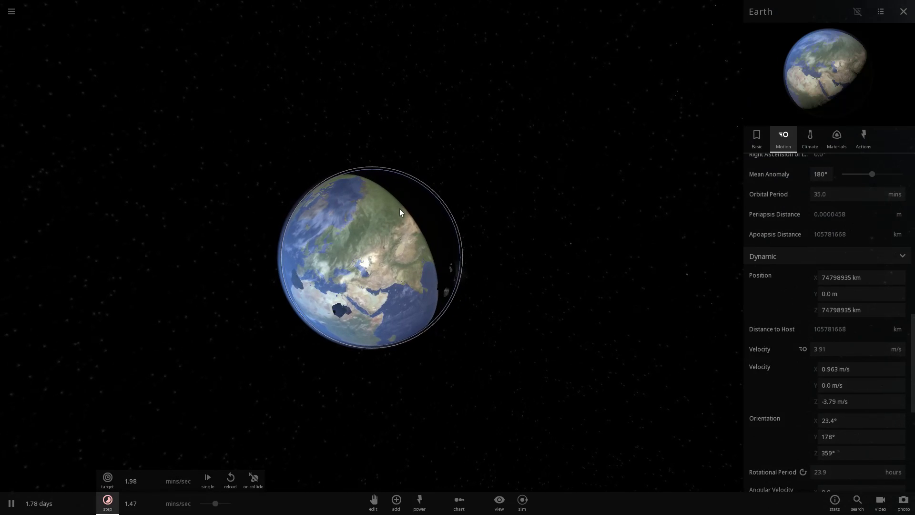
drag(429, 204, 368, 287)
key(space)
scroll(225, 326, down, 5)
scroll(368, 294, up, 5)
scroll(368, 292, down, 3)
key(space)
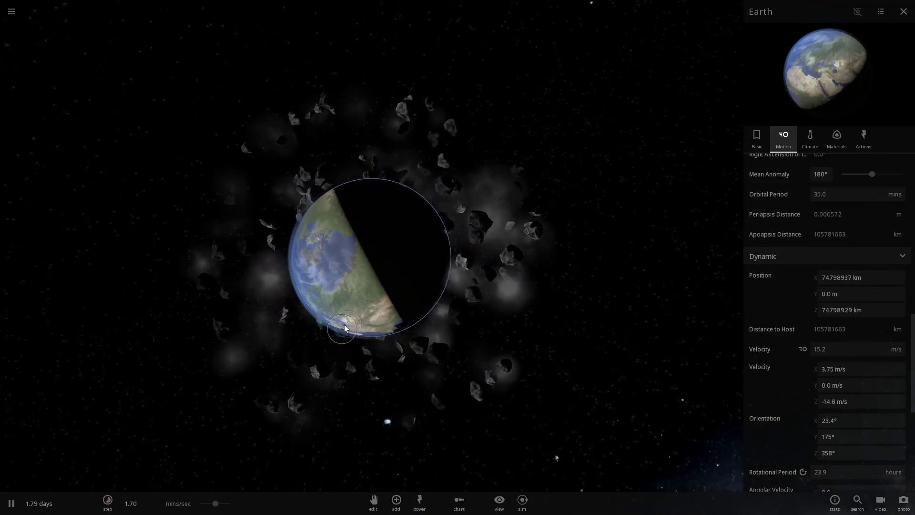
Examine the debris cloud around Earth from different angles, both with the simulation paused and with it running.
key(space)
drag(344, 326, 181, 185)
key(space)
key(space)
key(space)
scroll(167, 84, down, 5)
scroll(180, 181, up, 2)
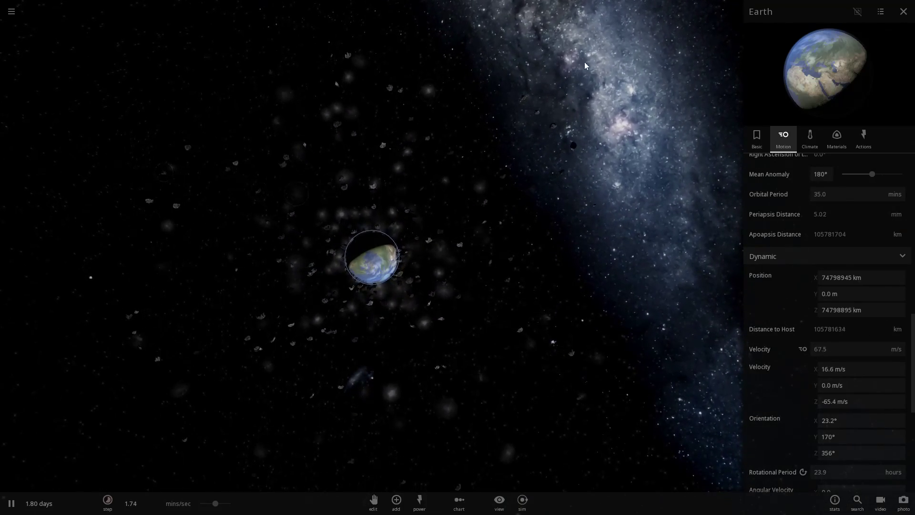
drag(394, 218, 170, 122)
drag(415, 126, 361, 217)
Pause the simulation, inspect Earth and its debris from farther out and another side, and resume it close to Earth.
key(space)
scroll(368, 235, down, 8)
drag(375, 281, 389, 316)
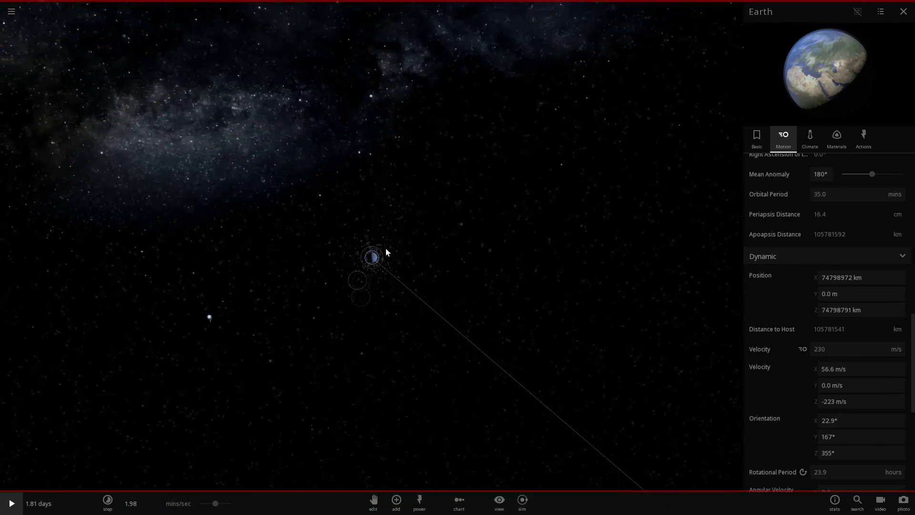
drag(319, 370, 351, 228)
scroll(409, 229, up, 5)
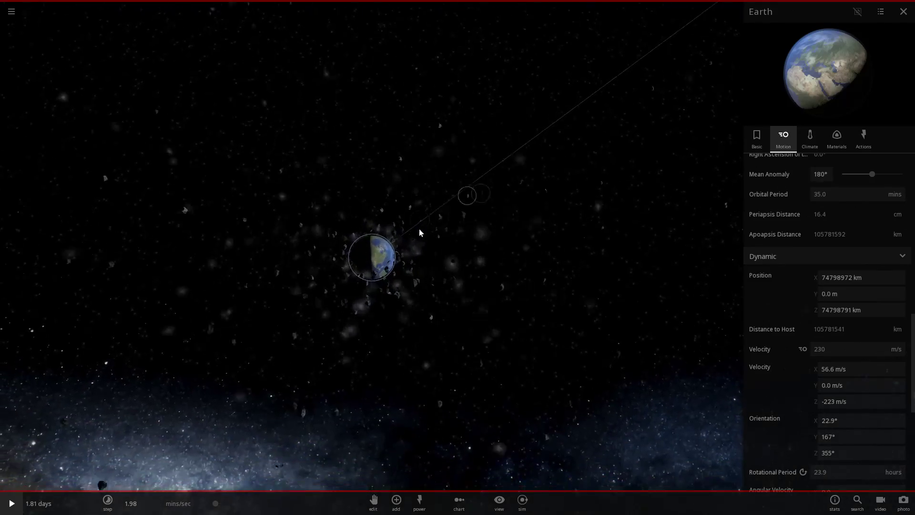
drag(418, 230, 127, 193)
key(space)
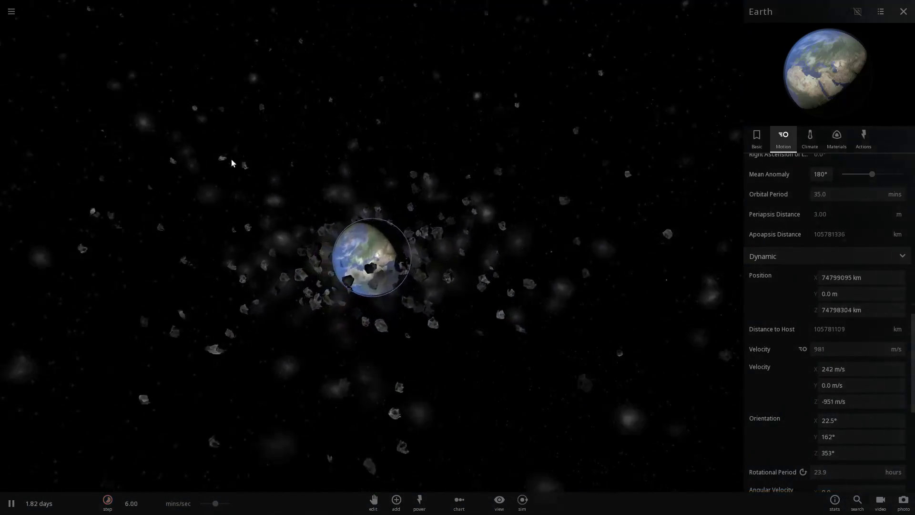
scroll(232, 160, up, 5)
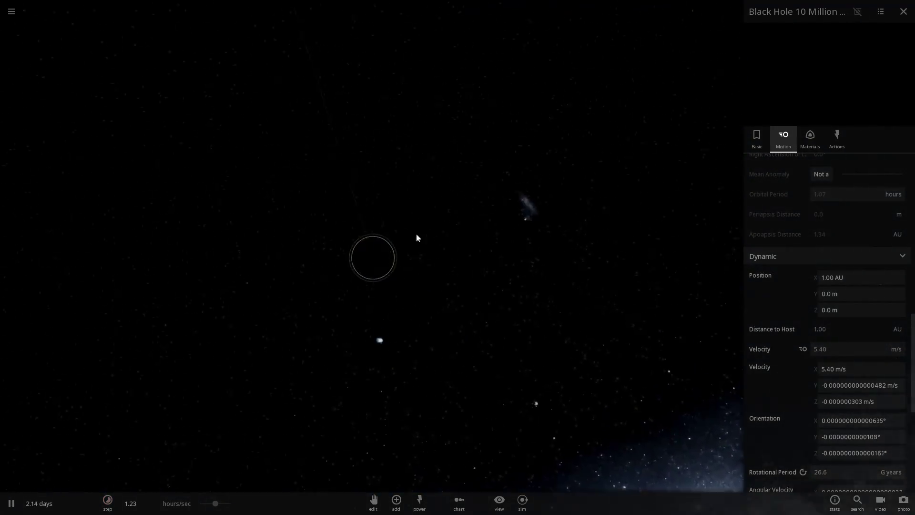
Pause the simulation and add a motionless 10-million-solar-mass black hole near the centre of the black hole square.
drag(416, 234, 47, 239)
drag(252, 262, 276, 246)
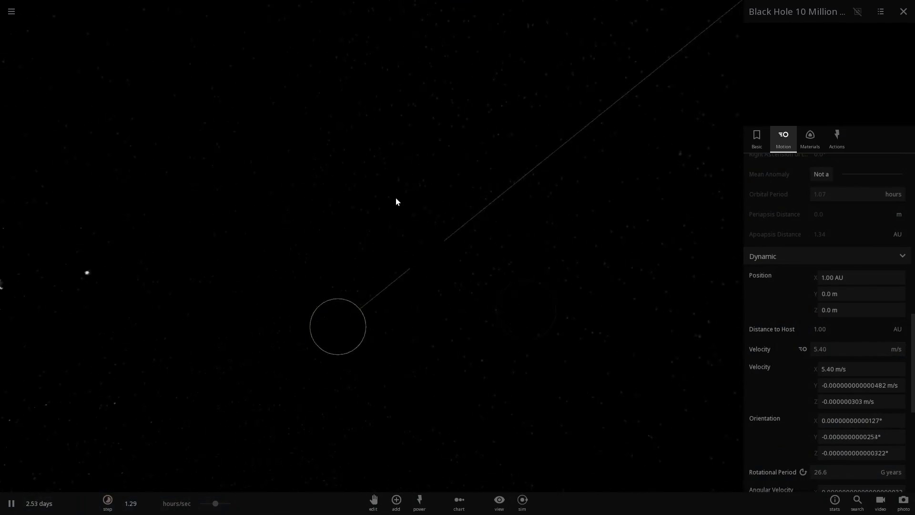
key(space)
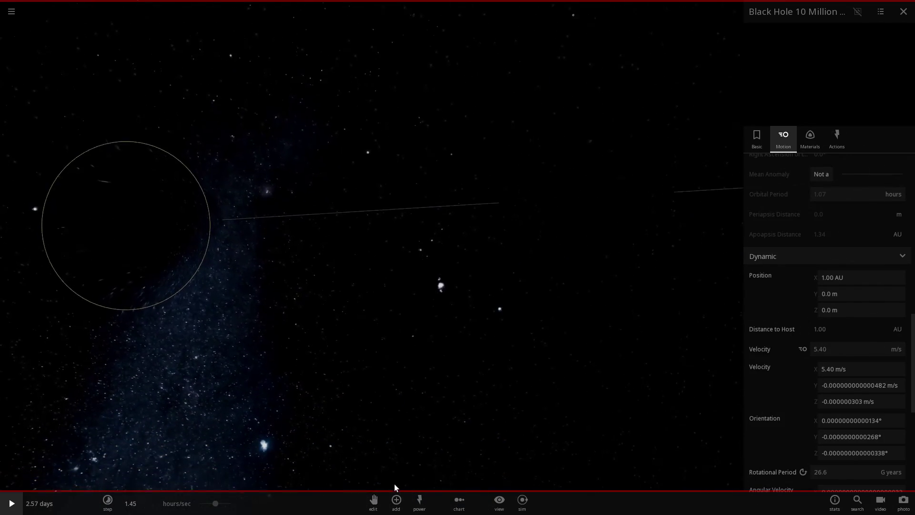
click(396, 500)
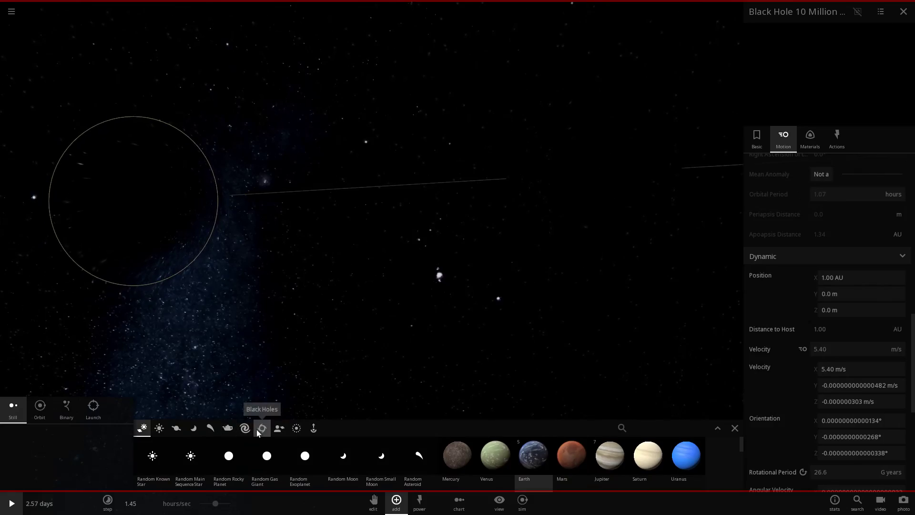
click(258, 430)
click(343, 456)
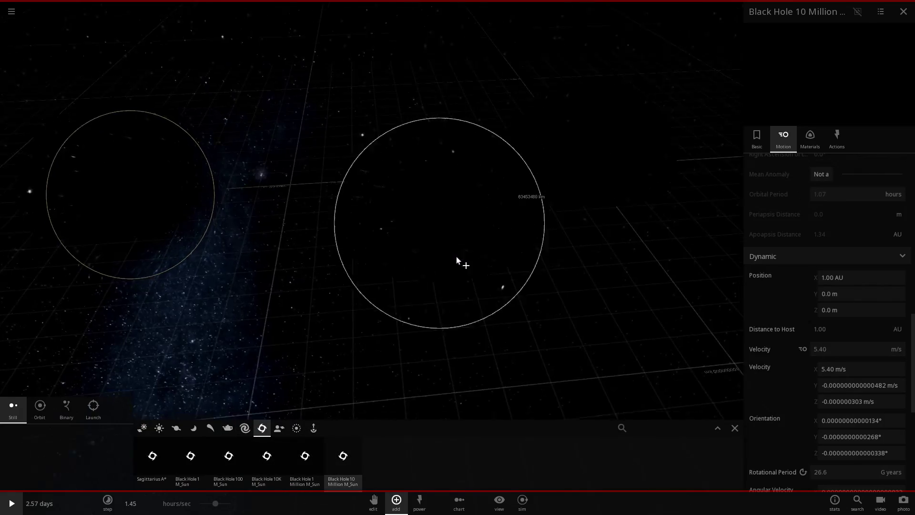
drag(452, 240, 410, 270)
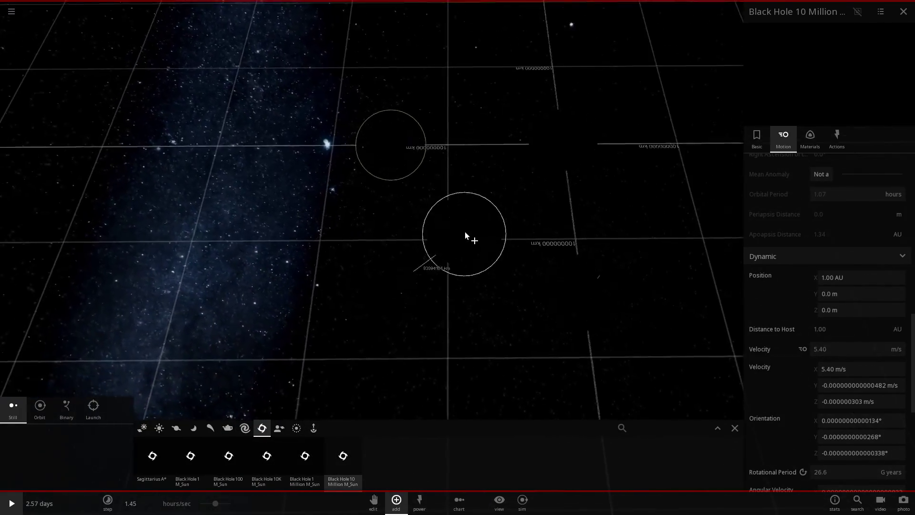
drag(450, 206, 368, 227)
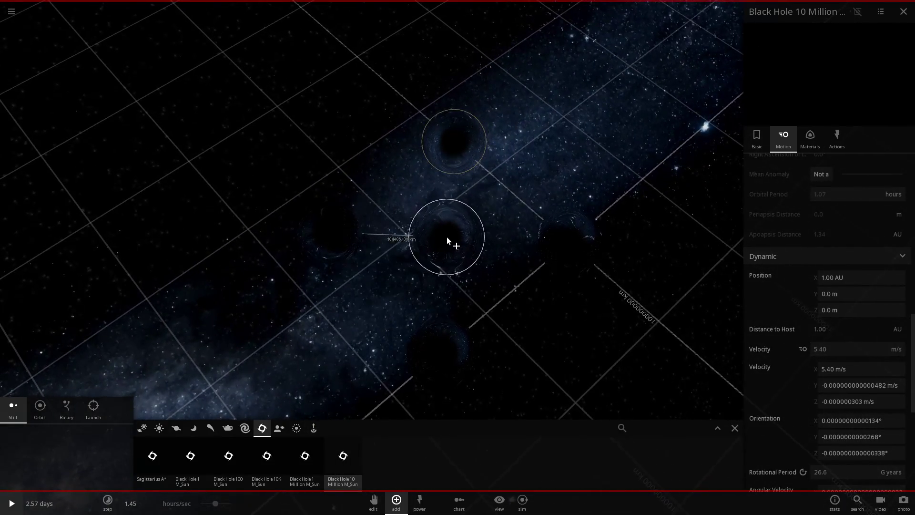
click(447, 237)
key(Escape)
Set the new central black hole's X, Y and Z positions to 0.5 AU, raising it above the square's centre.
double_click(450, 263)
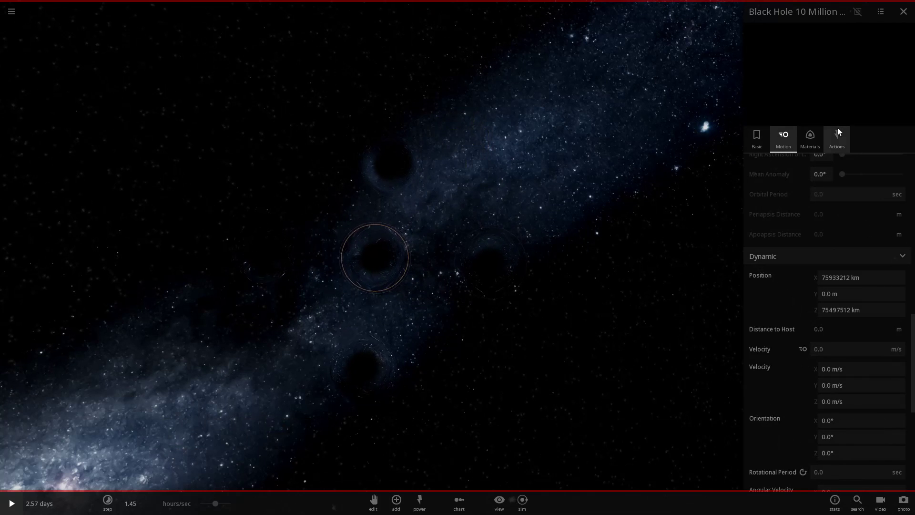
click(810, 136)
click(783, 136)
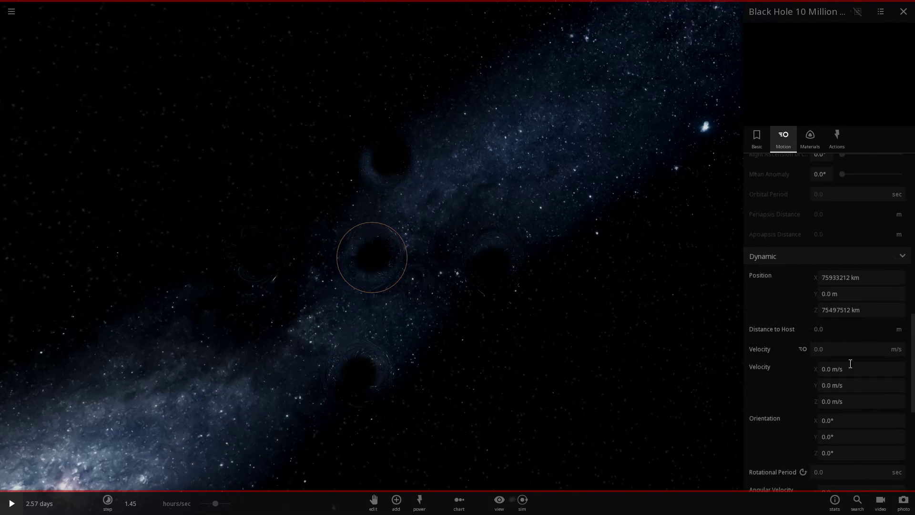
scroll(854, 370, down, 5)
scroll(839, 333, up, 3)
scroll(831, 267, up, 3)
click(853, 305)
text(0.)
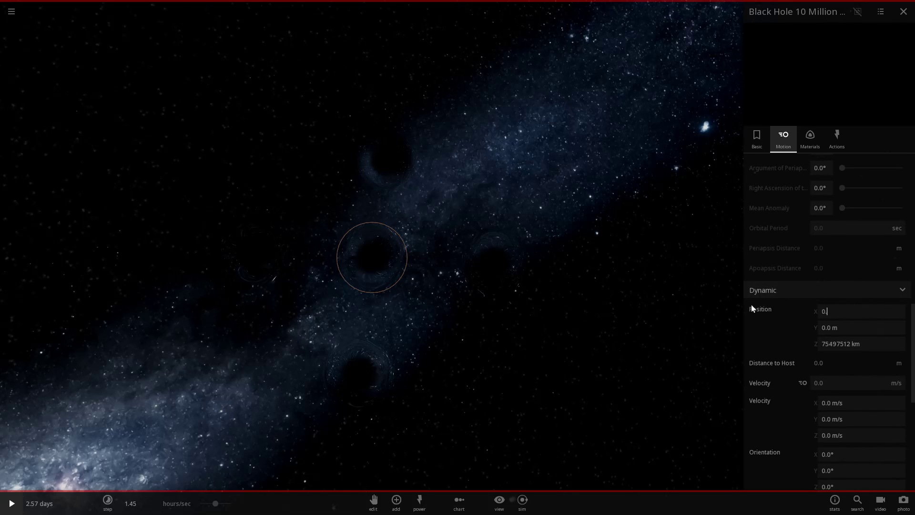
text(5 AU)
key(shift+Left)
key(shift+Left)
key(shift+Left)
key(shift+Left)
key(shift+Left)
key(shift+Left)
text(0.5 AU)
key(Return)
drag(222, 215, 437, 449)
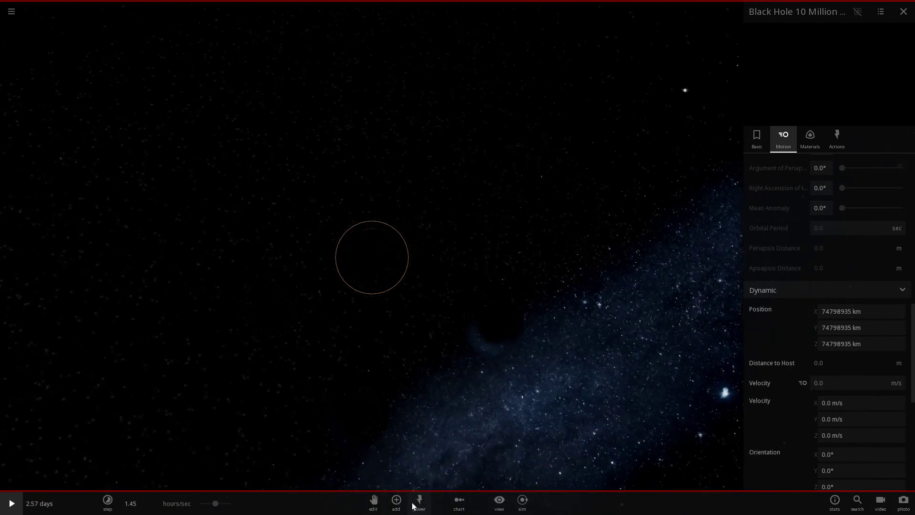
Add another motionless 10-million-solar-mass black hole in the square's plane, beneath the raised one.
click(396, 501)
scroll(473, 454, down, 5)
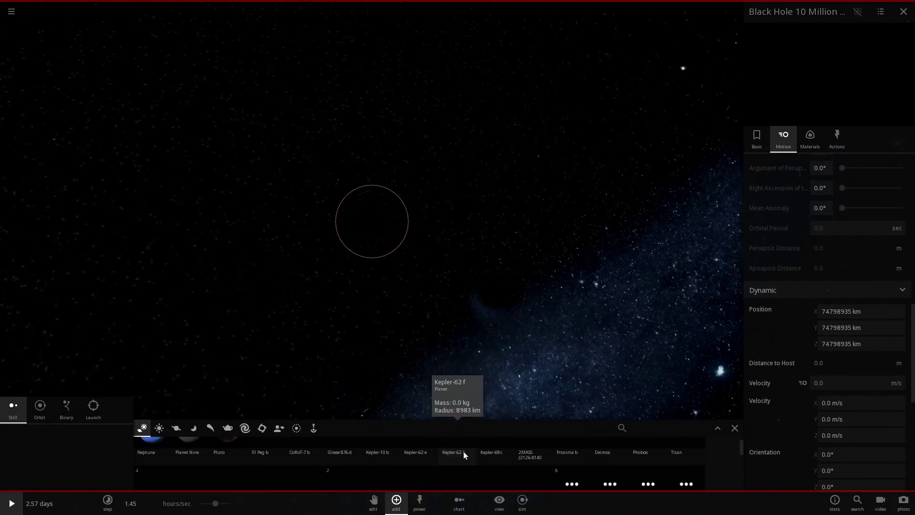
click(262, 428)
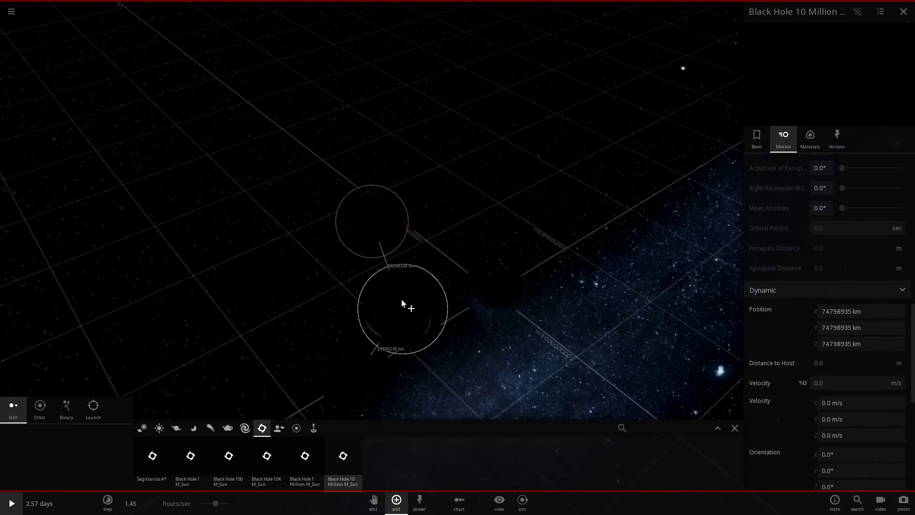
drag(495, 222, 433, 260)
scroll(441, 228, up, 2)
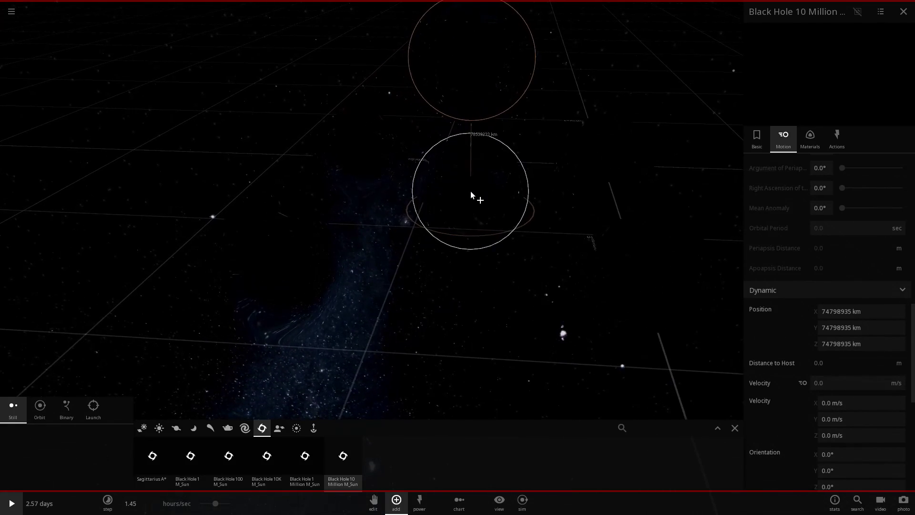
click(471, 190)
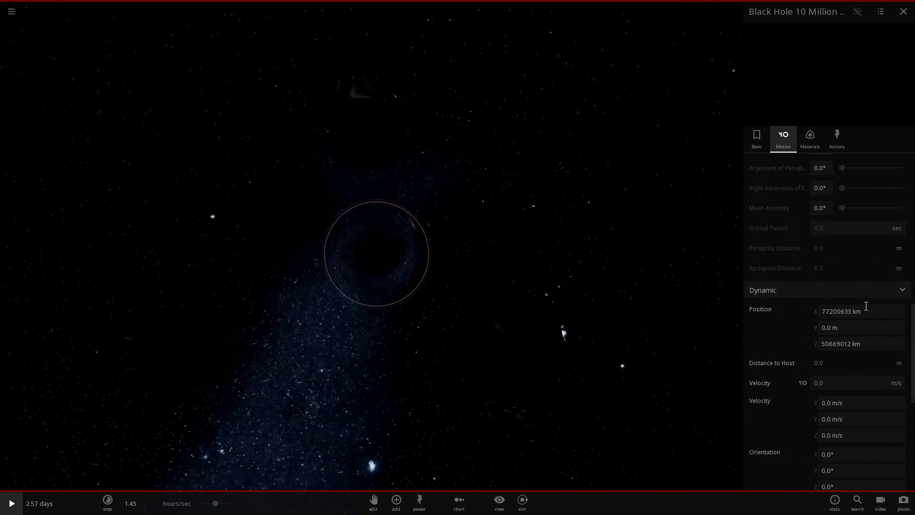
Set this black hole's X and Z positions to 0.5 AU and its Y position to -0.5 AU.
text(0.5 au)
key(Return)
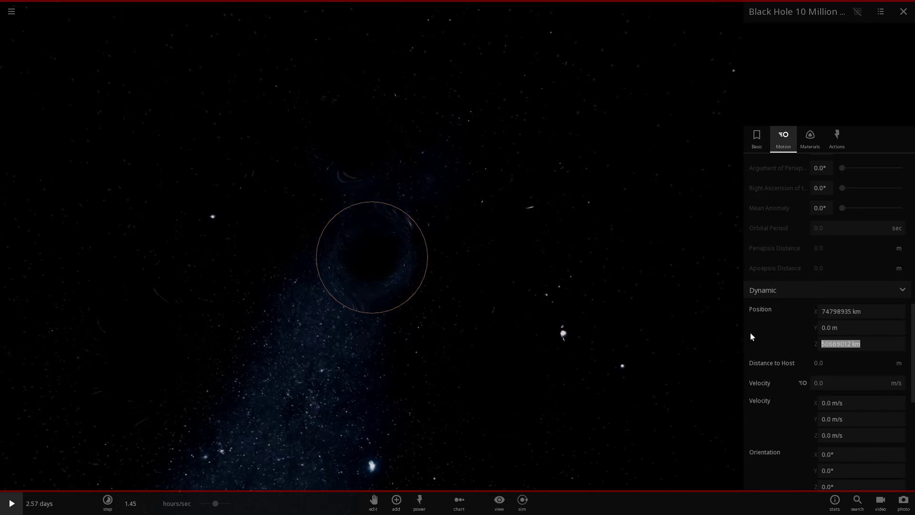
text(0.5 au)
key(Return)
drag(587, 280, 390, 290)
scroll(390, 290, down, 3)
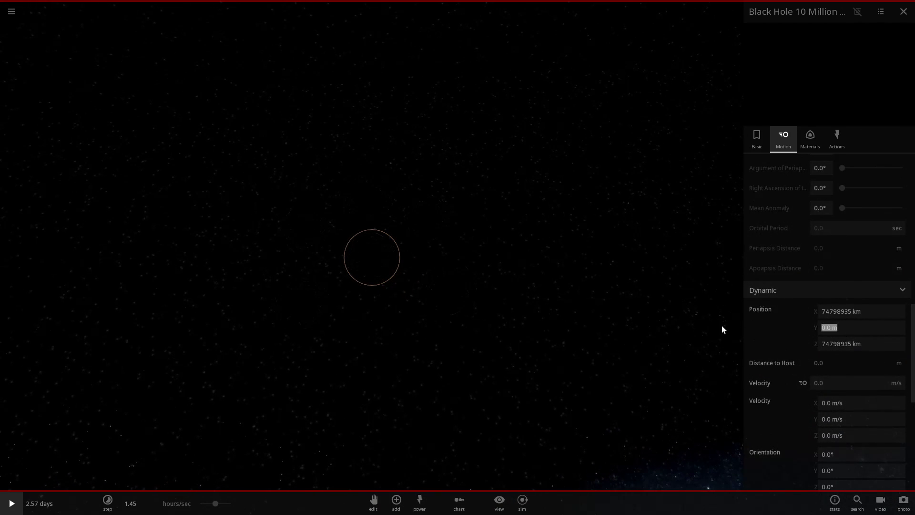
text(-)
text(0.5 au)
key(Return)
Check the black holes' basic properties and set the mass of the one at X 1 AU to 10000000 suns.
drag(412, 323, 362, 353)
click(362, 350)
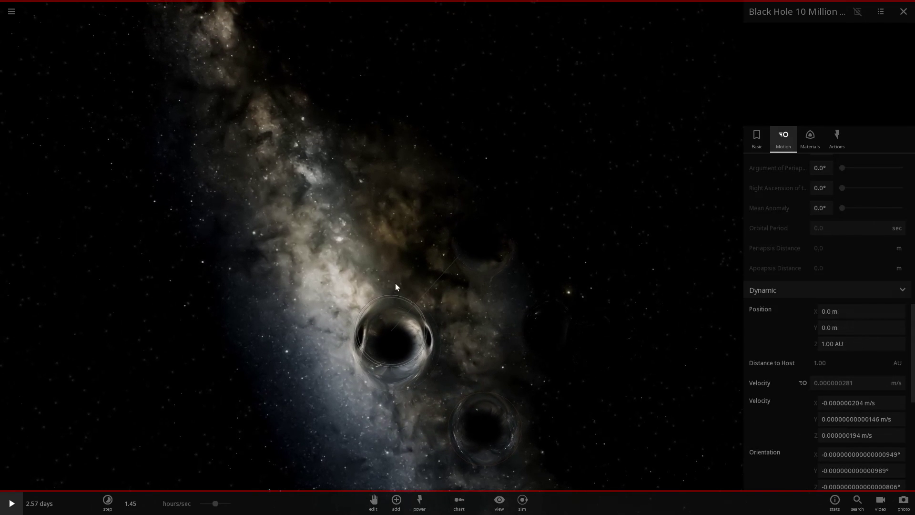
click(762, 139)
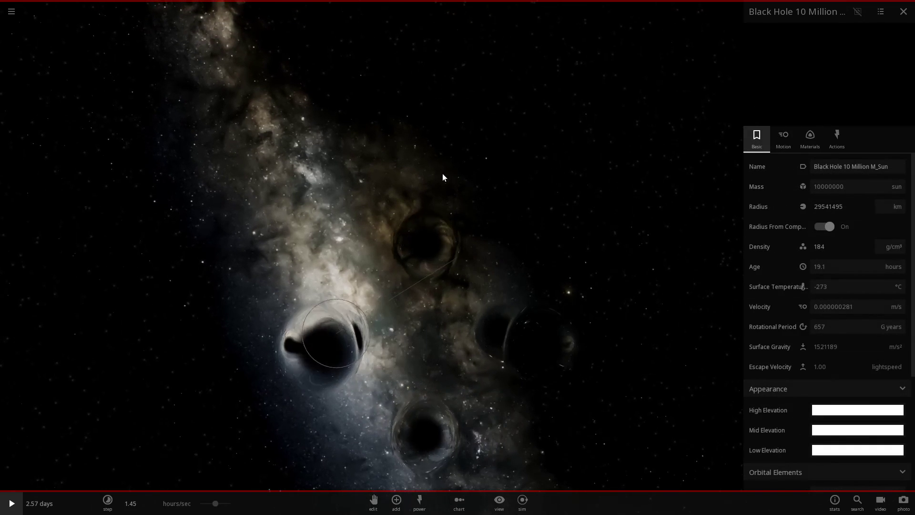
click(388, 225)
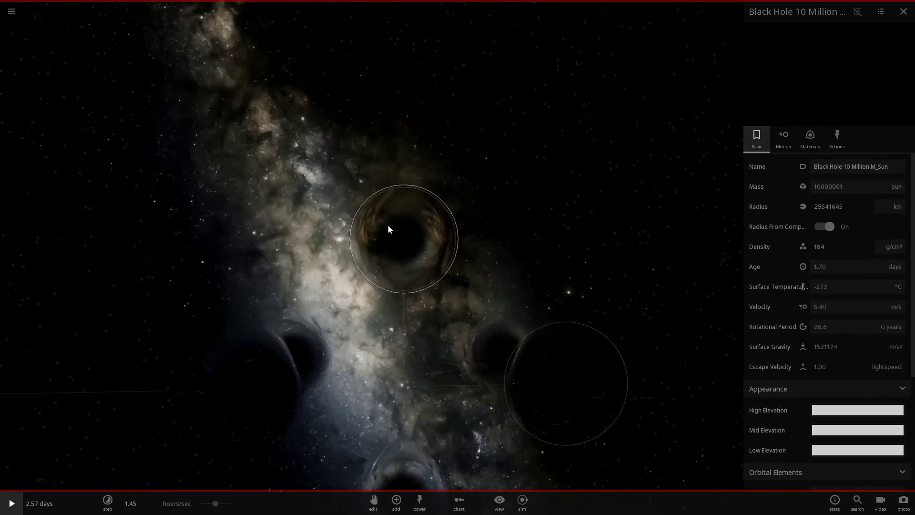
click(439, 245)
click(545, 390)
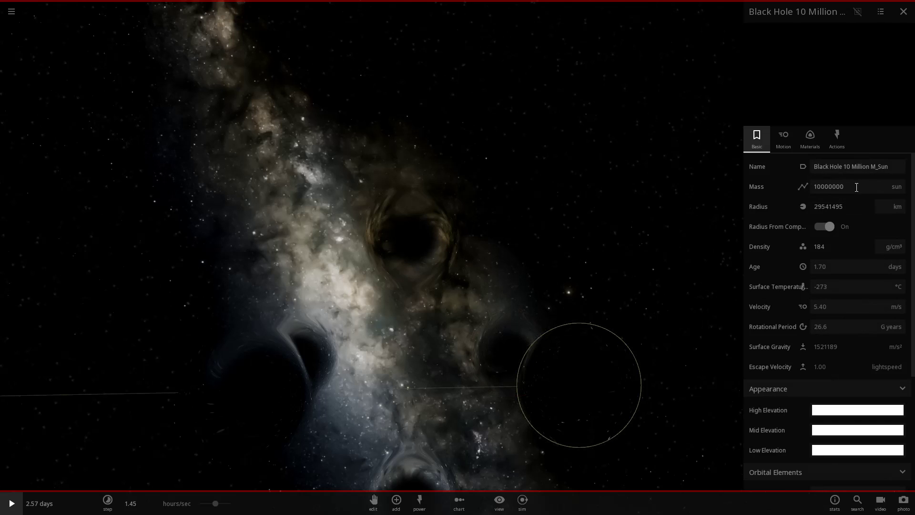
Check the masses of the remaining black holes and view the arrangement from another side.
click(326, 348)
drag(434, 287, 484, 410)
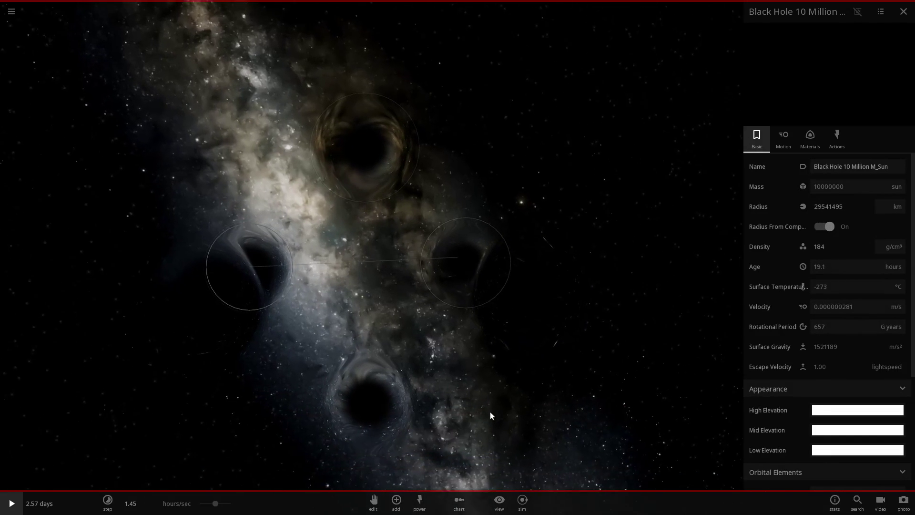
click(376, 369)
drag(376, 370, 412, 306)
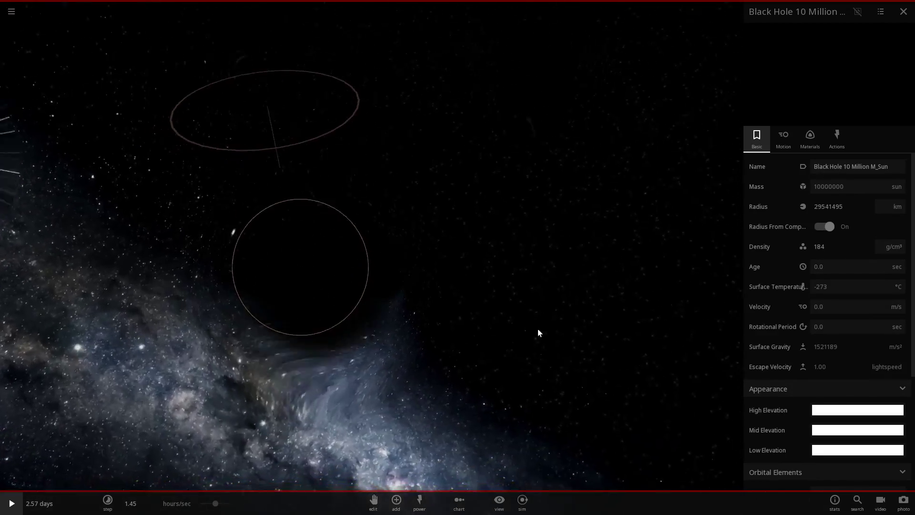
Add a motionless Earth near the centre, between the upper and lower black holes.
click(396, 499)
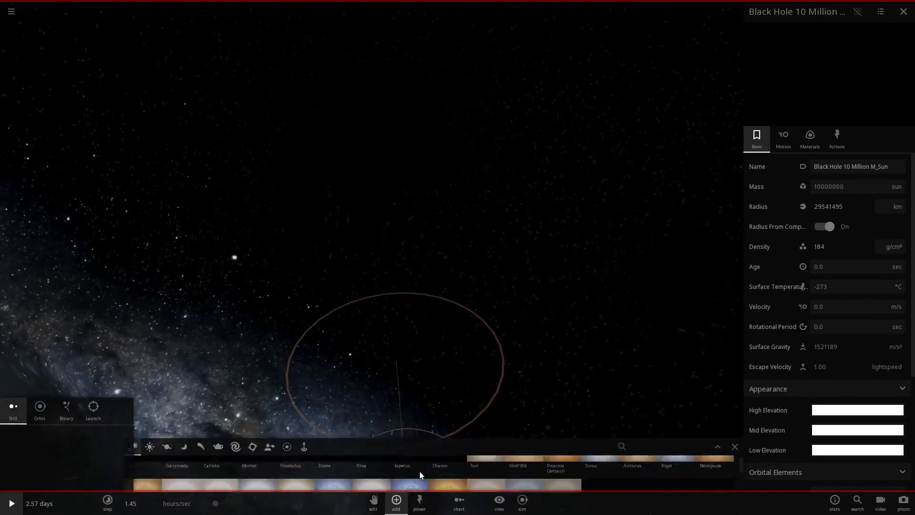
click(176, 428)
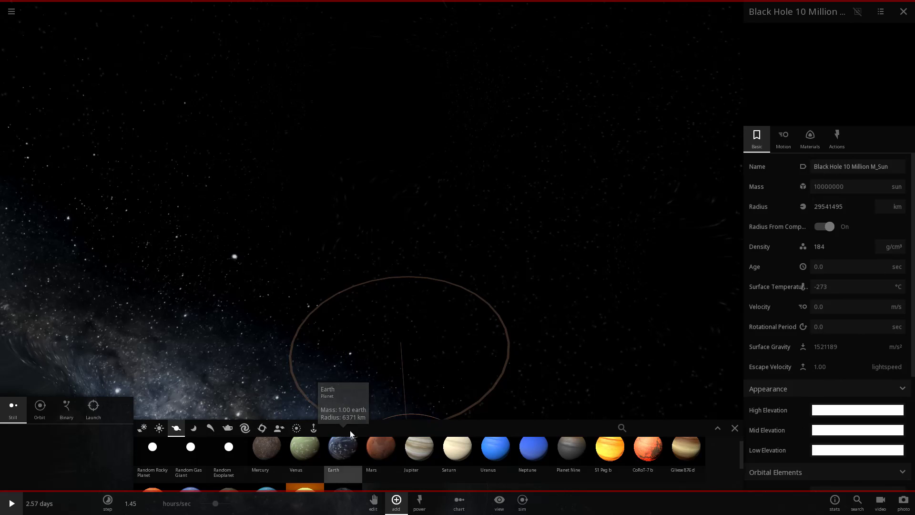
click(343, 448)
click(402, 347)
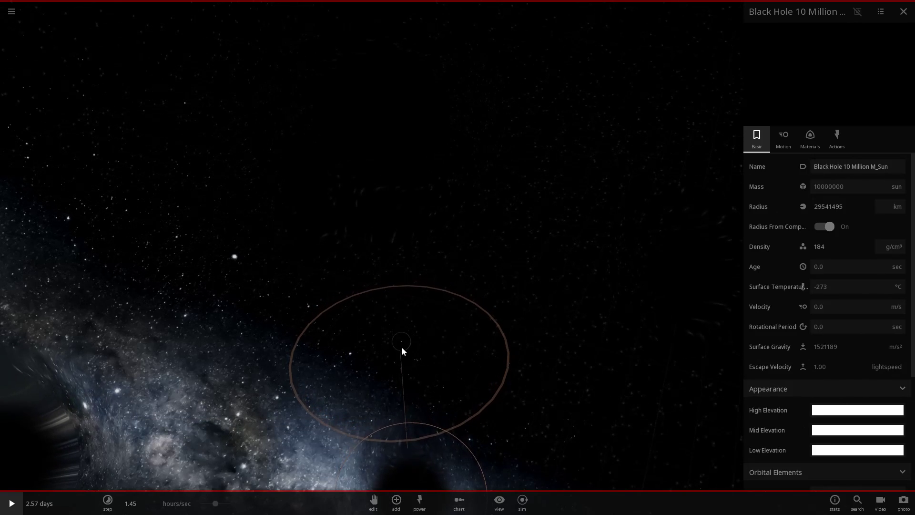
scroll(464, 284, down, 5)
Turn on Position Lock for the two black holes above and below the square's centre.
click(359, 323)
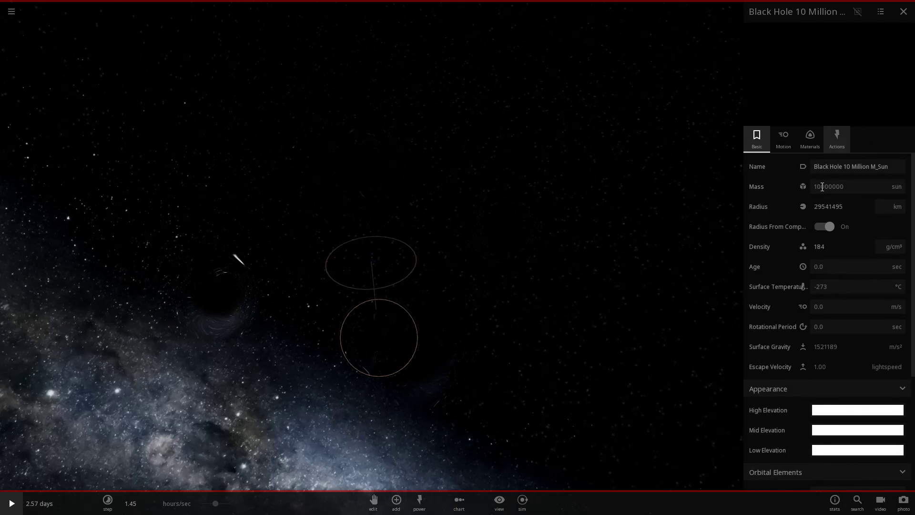
click(784, 140)
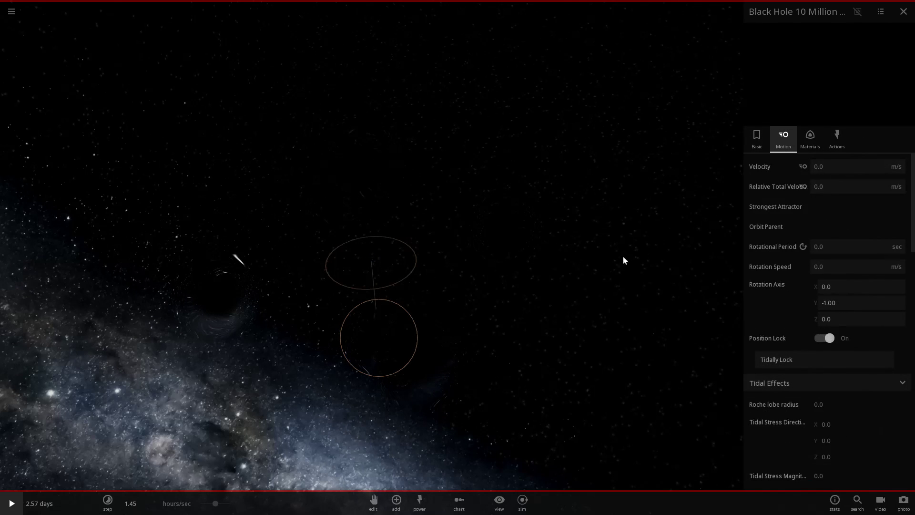
click(826, 339)
drag(383, 207, 378, 284)
scroll(378, 276, up, 5)
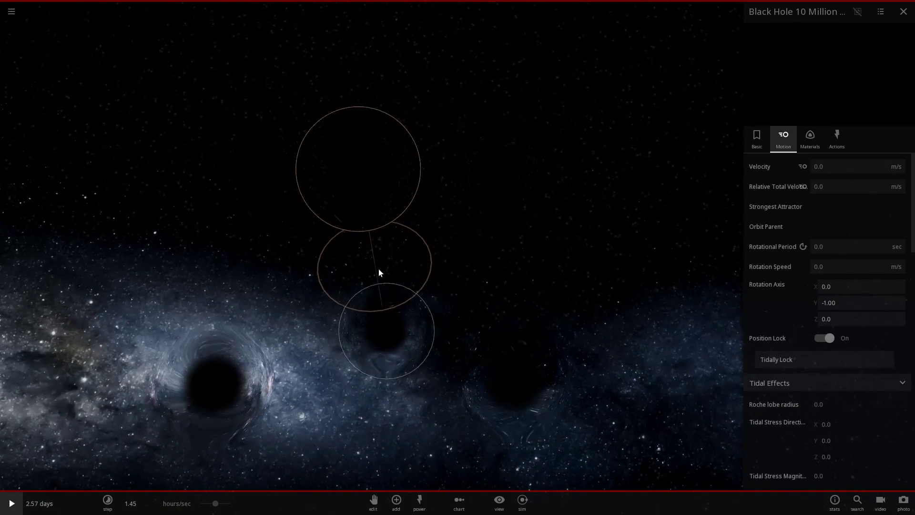
Centre Earth between the black holes at X 74798935 km, Y 0.0 m and Z 0.5 AU.
click(375, 262)
click(829, 140)
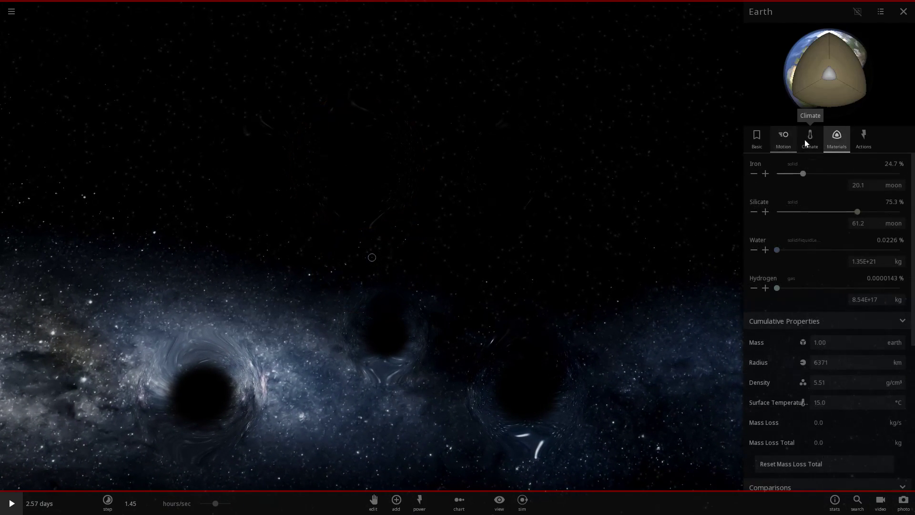
click(784, 140)
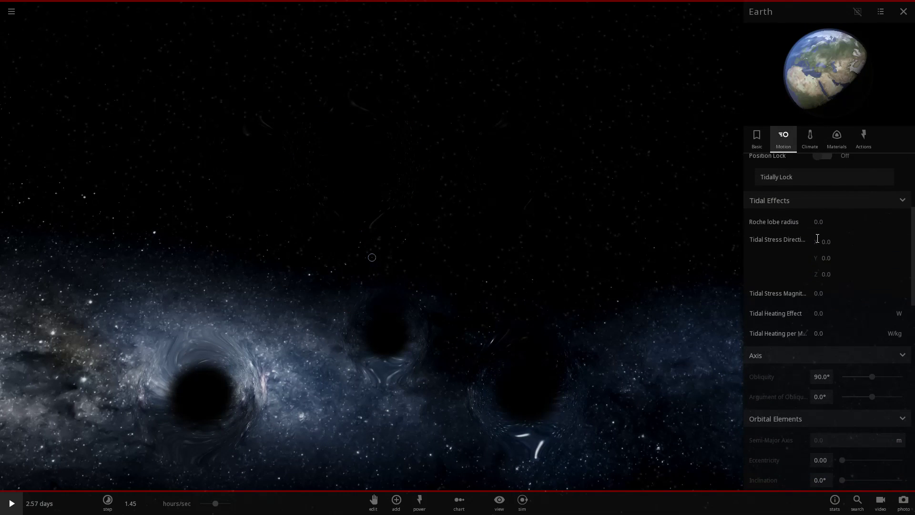
scroll(874, 347, down, 7)
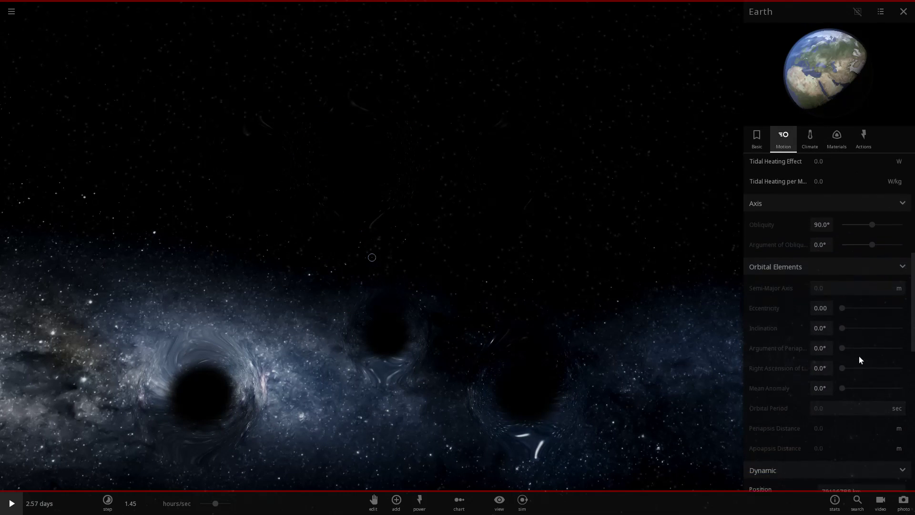
scroll(858, 349, down, 1)
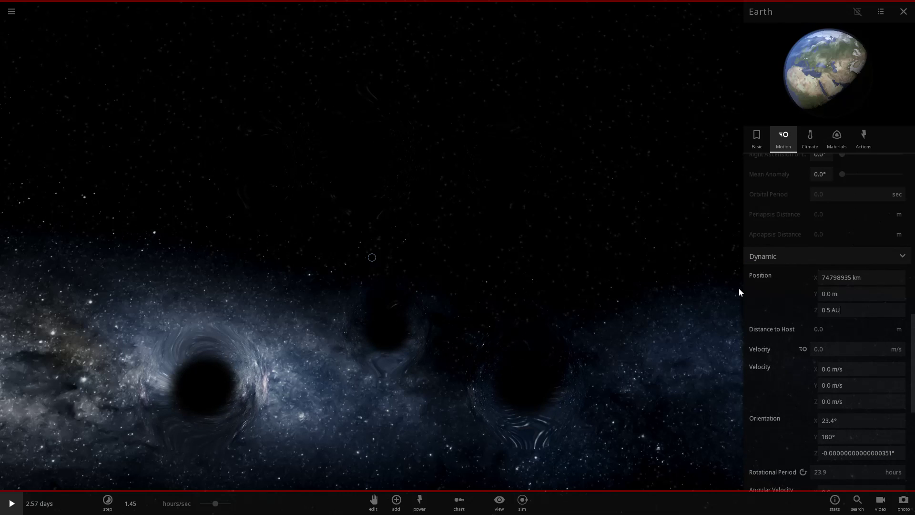
key(Return)
click(505, 301)
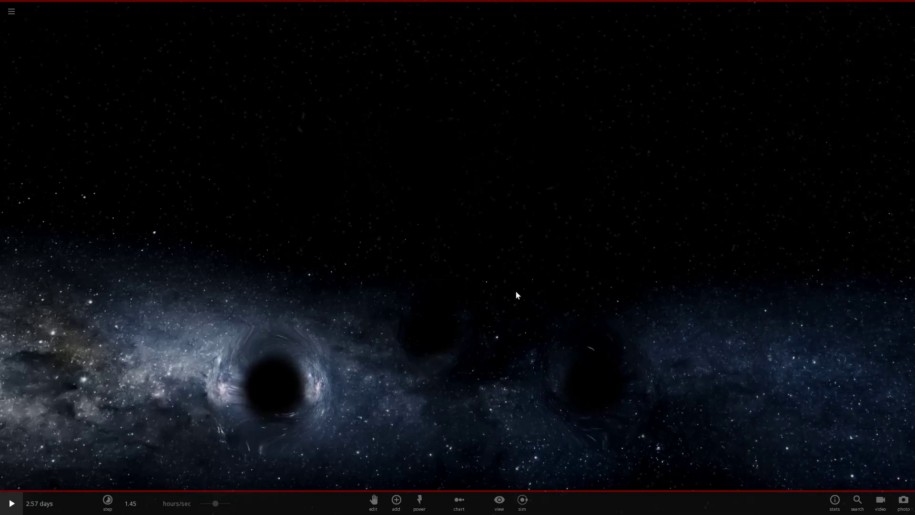
Run the simulation in minutes per second while viewing Earth up close from several sides, and pause it.
scroll(524, 283, up, 5)
drag(530, 271, 371, 204)
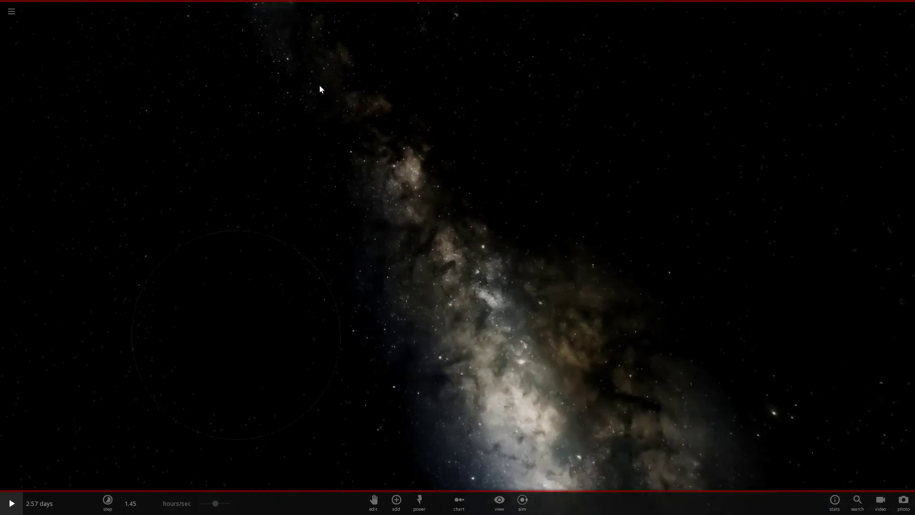
scroll(533, 192, up, 5)
key(j)
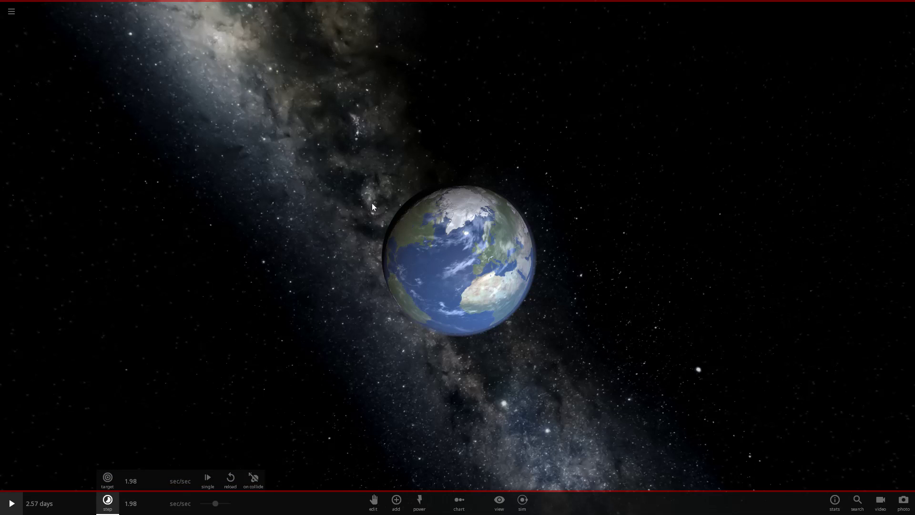
key(space)
drag(624, 209, 605, 172)
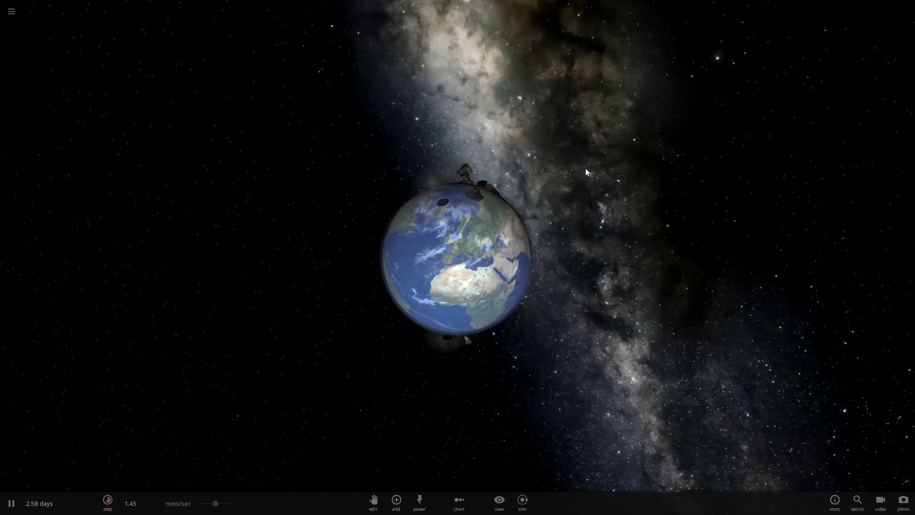
drag(586, 171, 471, 203)
key(space)
scroll(484, 357, down, 10)
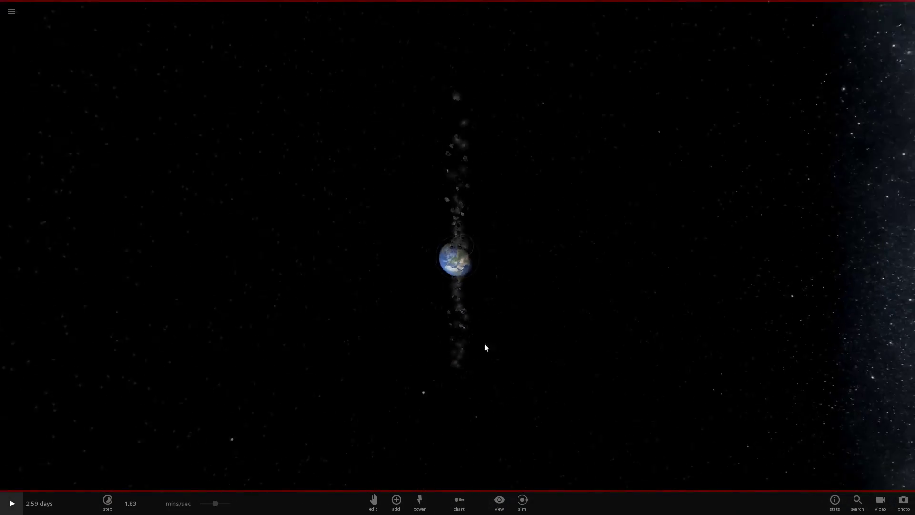
drag(452, 387, 422, 253)
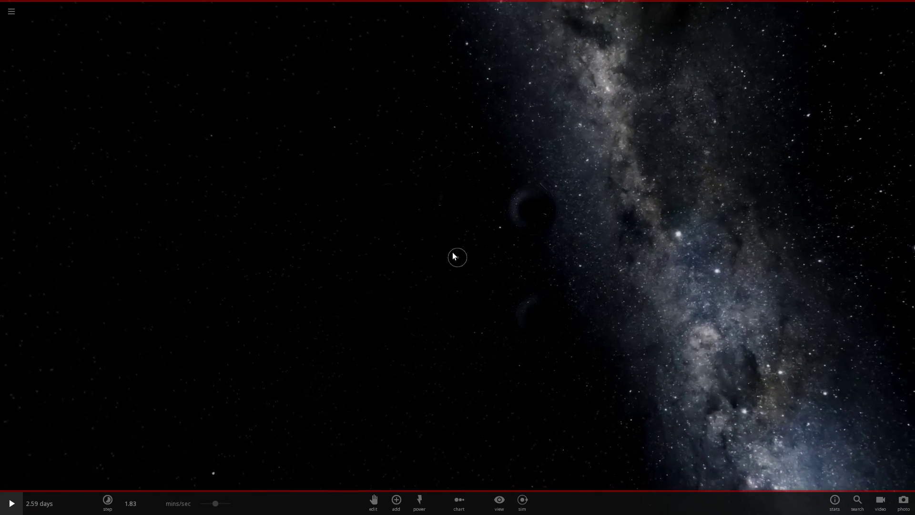
Check Earth's basic properties, tidal effects, position and velocity.
click(454, 255)
click(908, 258)
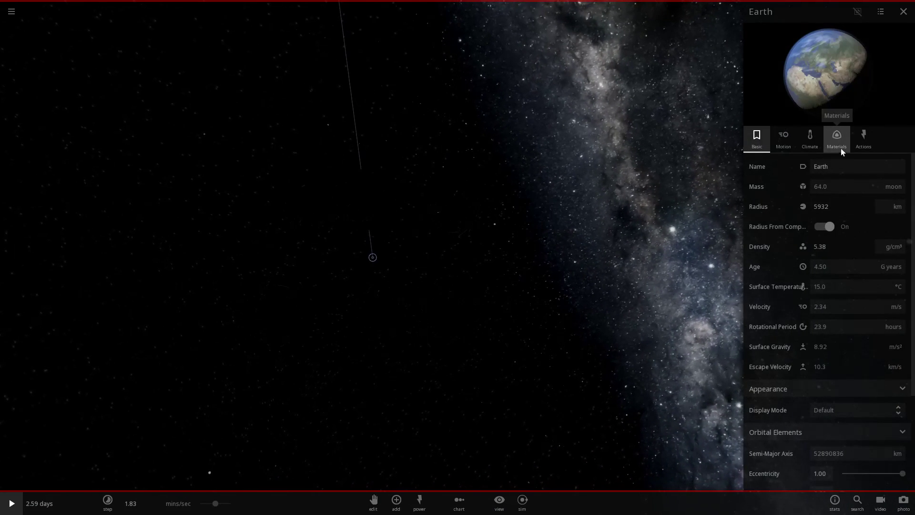
click(793, 136)
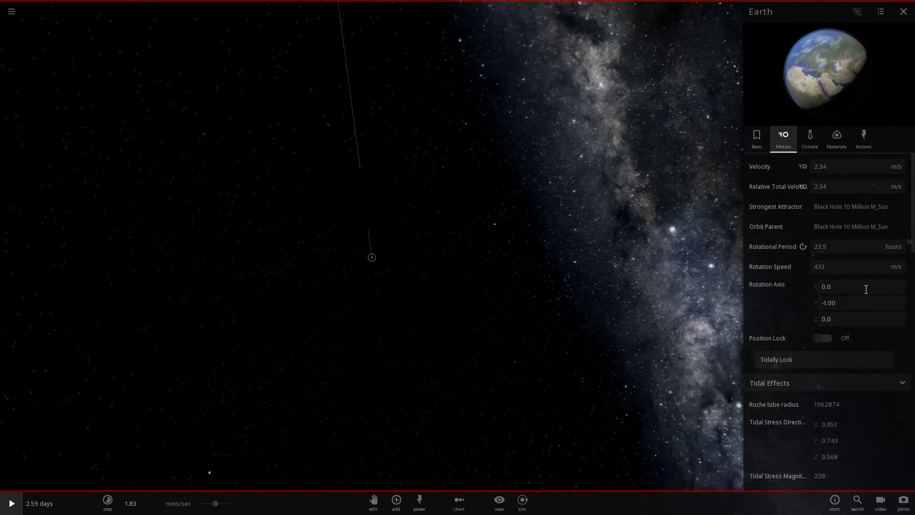
scroll(861, 276, down, 4)
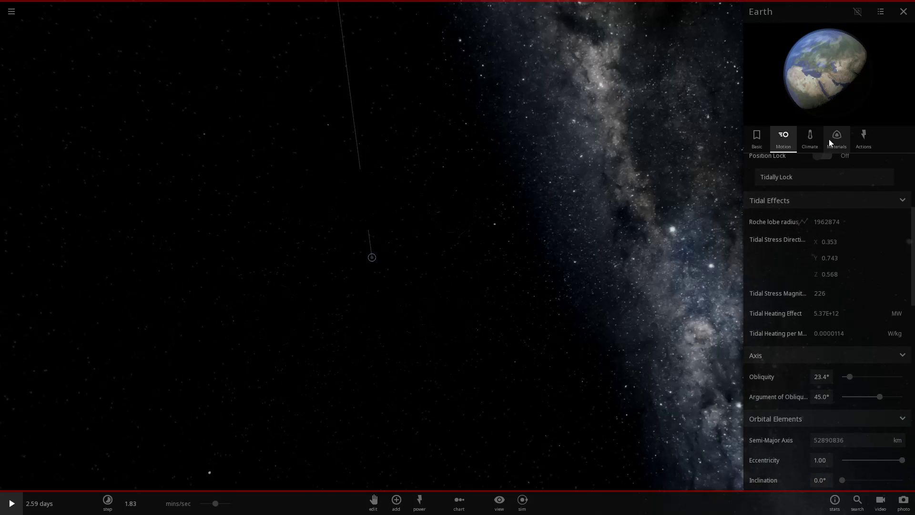
click(811, 139)
click(790, 140)
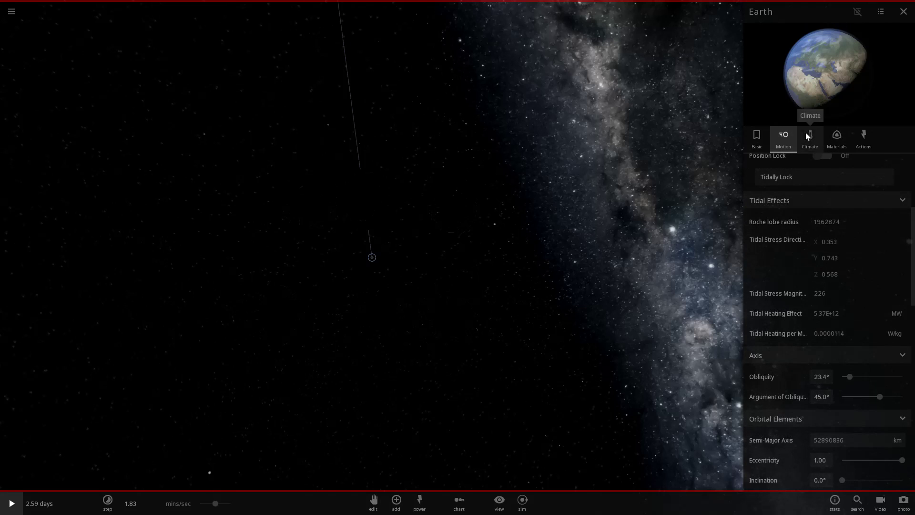
scroll(836, 244, down, 10)
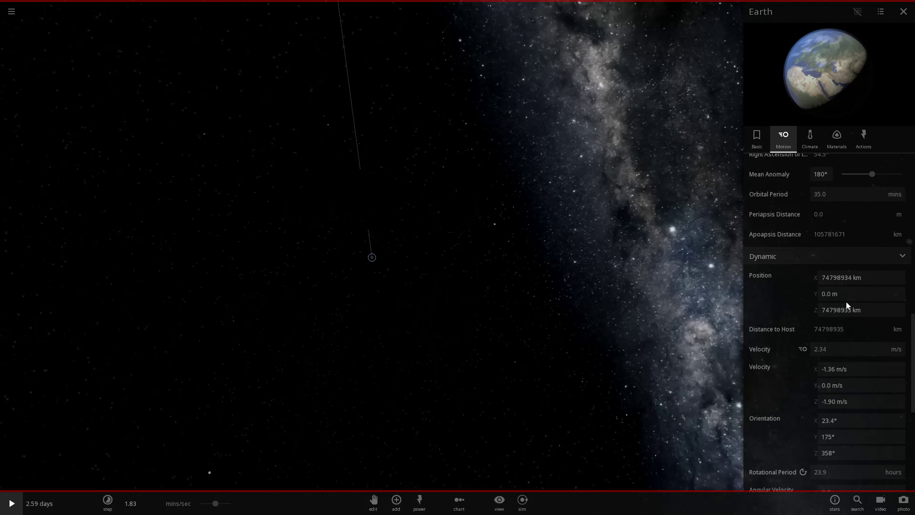
Check the positions of the black holes above and below Earth and view the arrangement from other sides.
drag(401, 216, 327, 190)
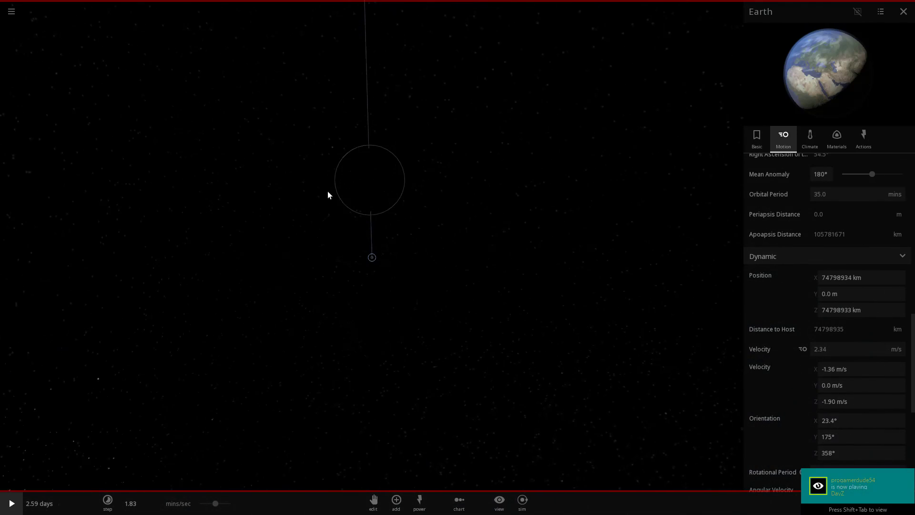
click(370, 191)
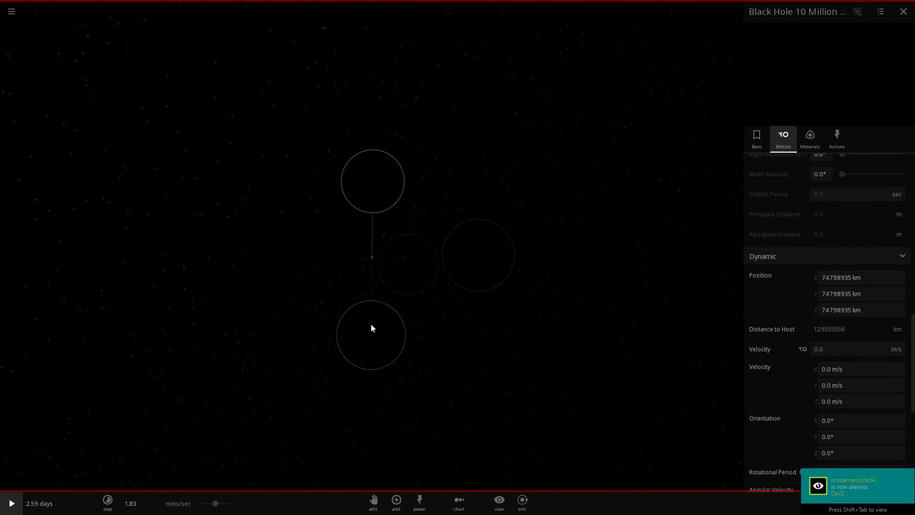
drag(371, 324, 370, 331)
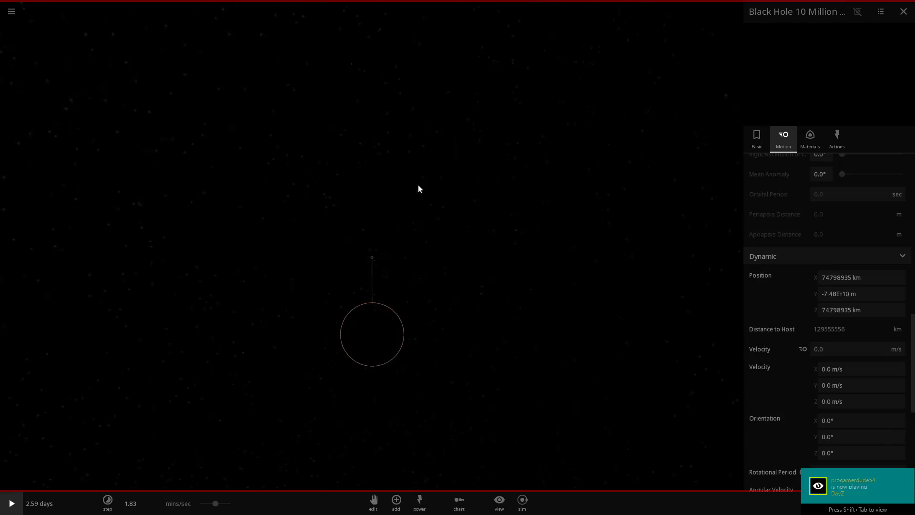
drag(359, 228, 525, 158)
drag(386, 245, 277, 182)
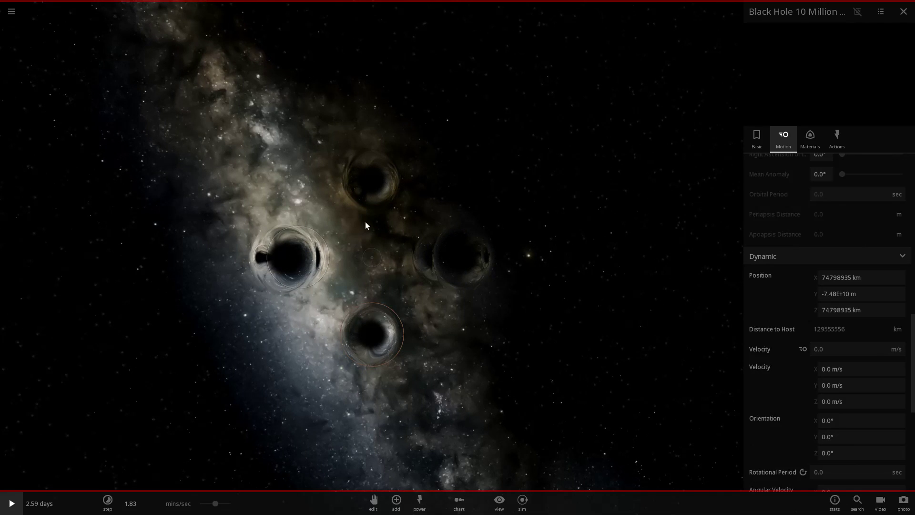
Resume the simulation near Earth and watch the whole black hole arrangement from several sides.
mouse_move(367, 207)
mouse_down()
mouse_move(364, 182)
mouse_move(360, 230)
mouse_move(358, 213)
mouse_up()
scroll(359, 229, up, 10)
scroll(359, 213, up, 15)
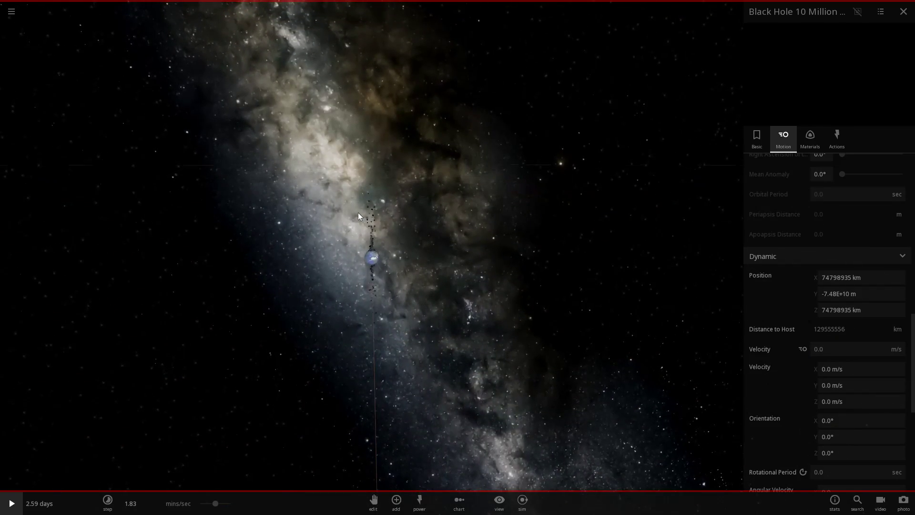
scroll(356, 213, down, 4)
key(space)
drag(357, 212, 199, 203)
scroll(227, 220, down, 10)
scroll(257, 210, down, 8)
drag(261, 210, 441, 188)
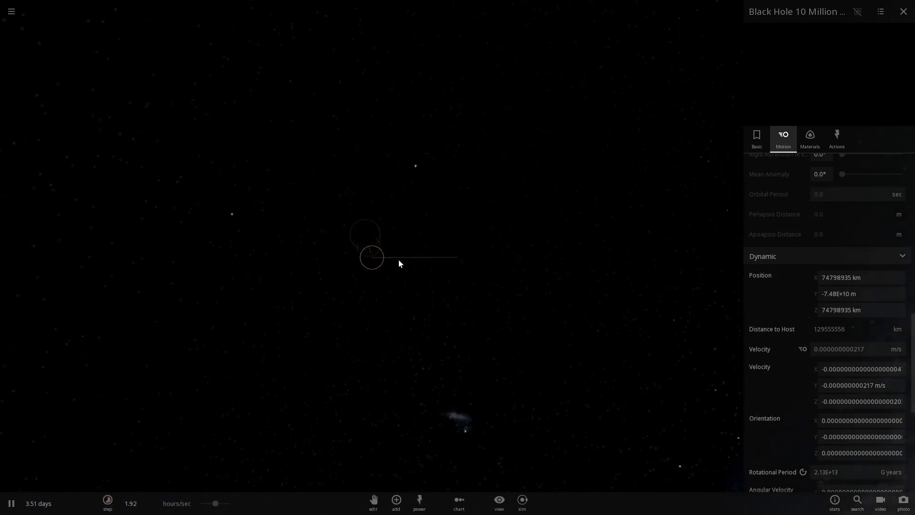
drag(399, 259, 359, 195)
drag(422, 413, 445, 378)
Try out still stars, including the Sun, Betelgeuse and Sirius, between the black holes.
click(396, 500)
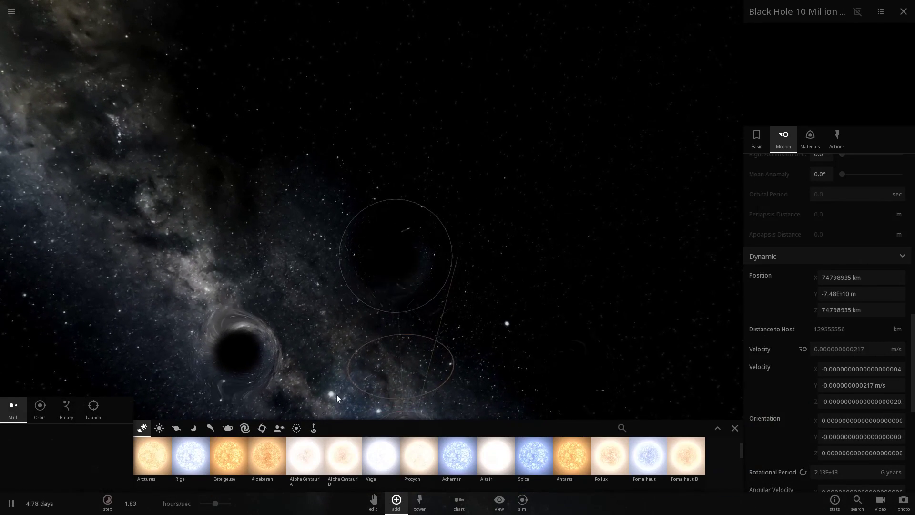
click(161, 428)
click(228, 477)
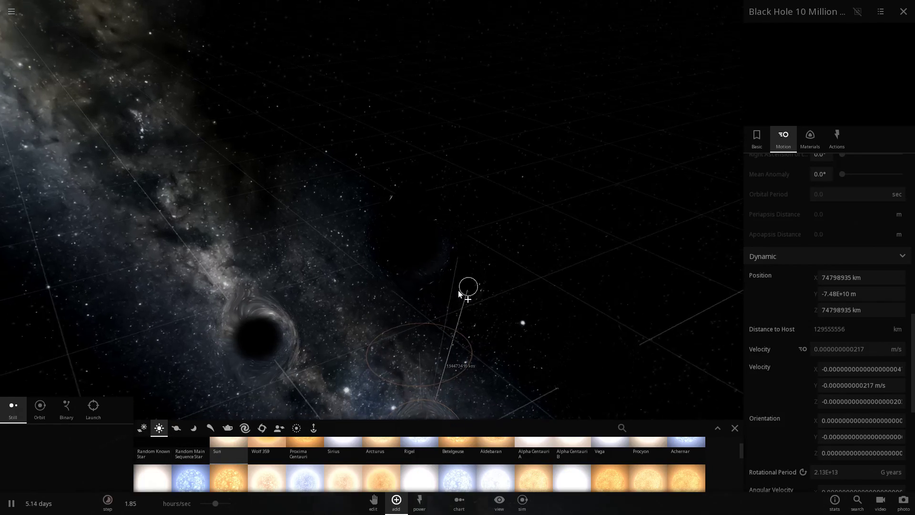
click(440, 294)
click(491, 452)
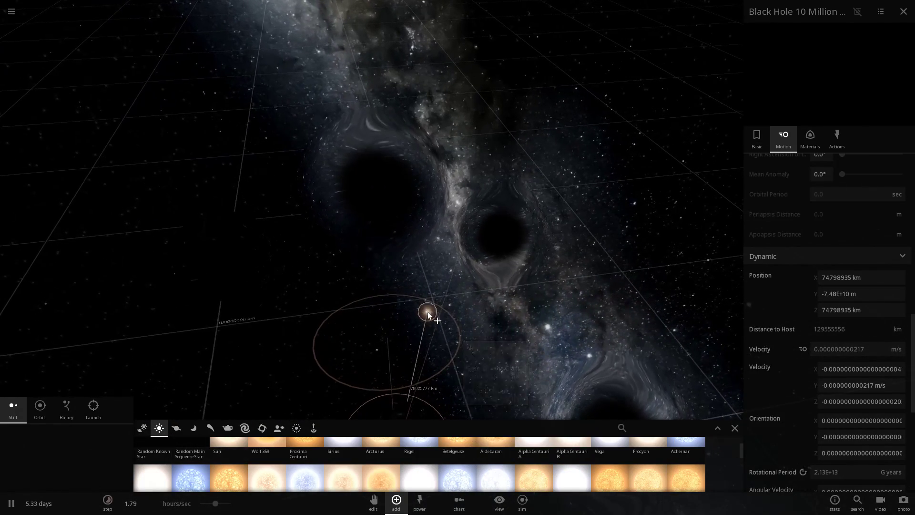
click(427, 313)
scroll(539, 456, up, 1)
click(443, 449)
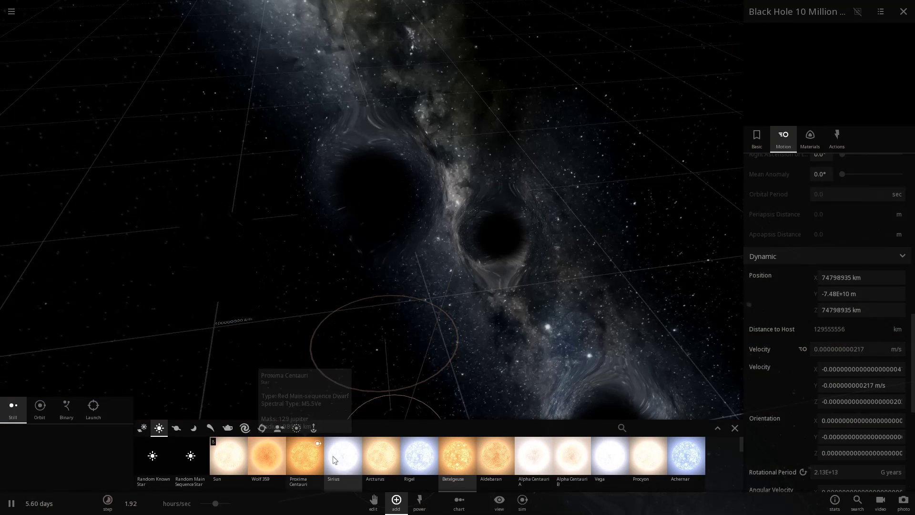
click(333, 456)
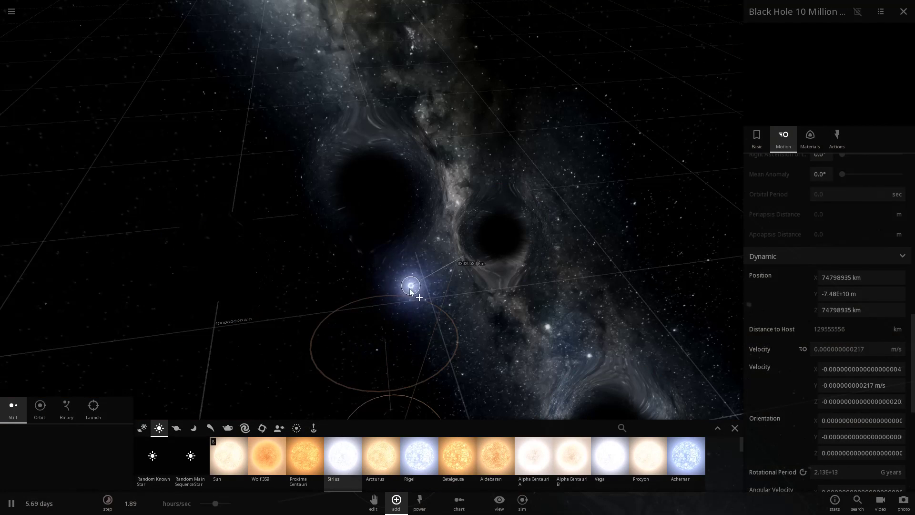
Try PSR 1919+21 and UY Scuti as the body to add between the black holes.
scroll(705, 461, down, 1)
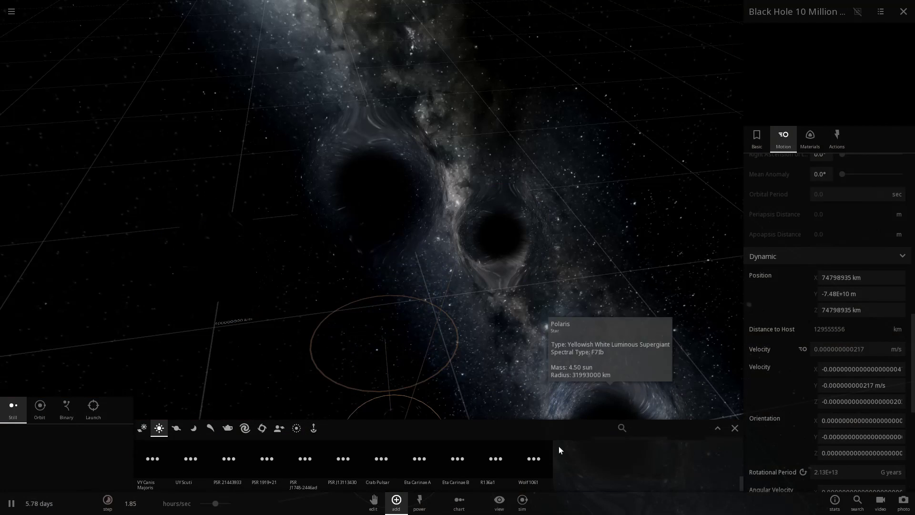
click(388, 467)
click(251, 463)
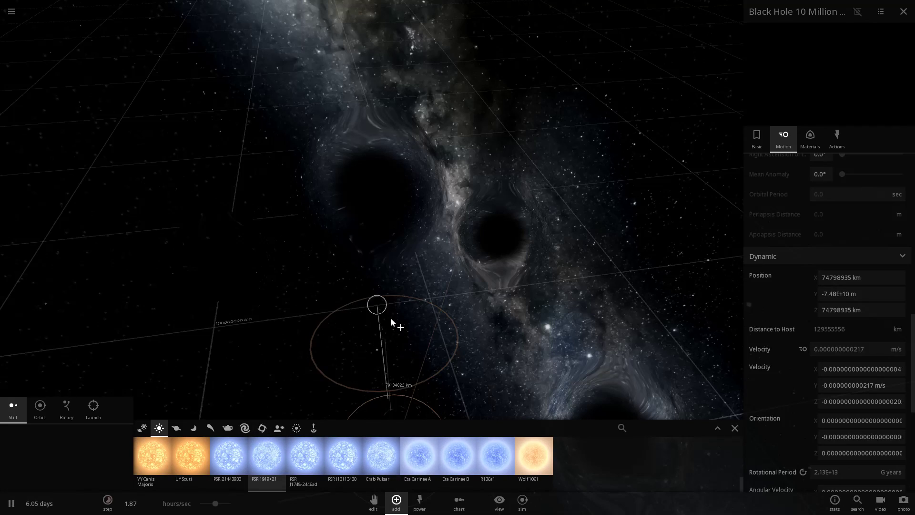
click(209, 443)
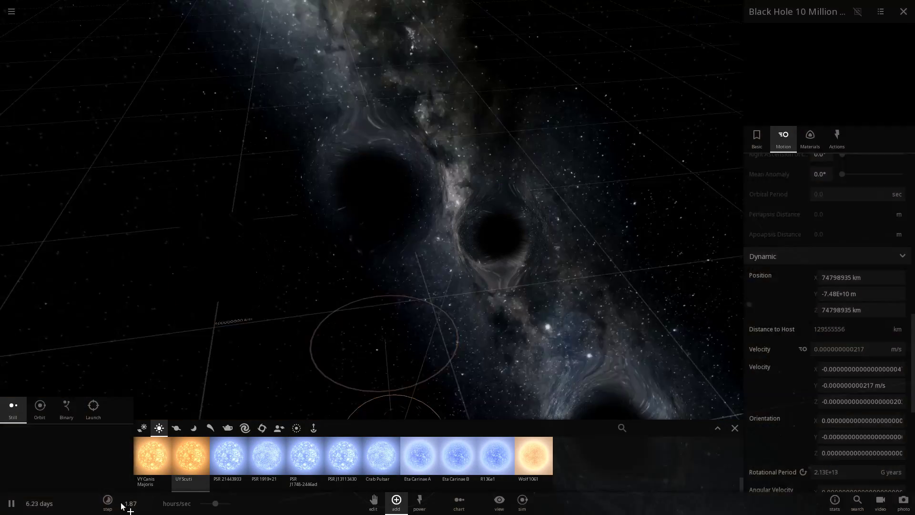
Add the star Alphard as a still body between the black holes and pause the simulation.
scroll(193, 457, up, 1)
click(193, 464)
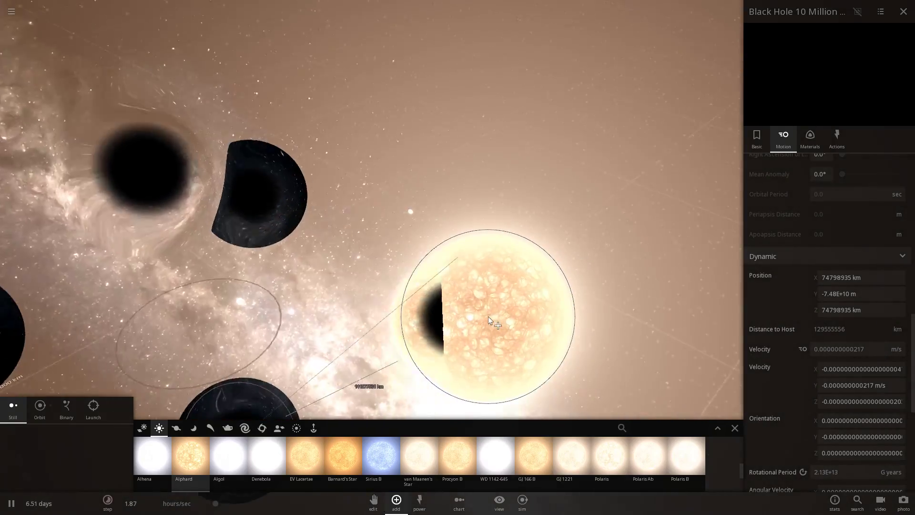
drag(488, 316, 329, 400)
key(space)
click(256, 322)
key(Escape)
scroll(426, 372, up, 3)
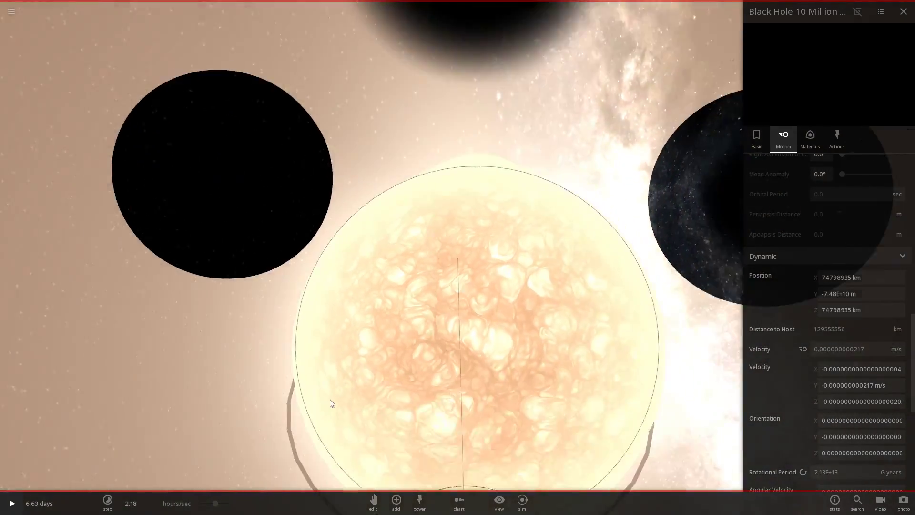
Centre Alphard between the black holes at position X 74798935 km, Y 0.0 m, Z 74798935 km, using a black hole's coordinates as reference.
scroll(331, 403, down, 6)
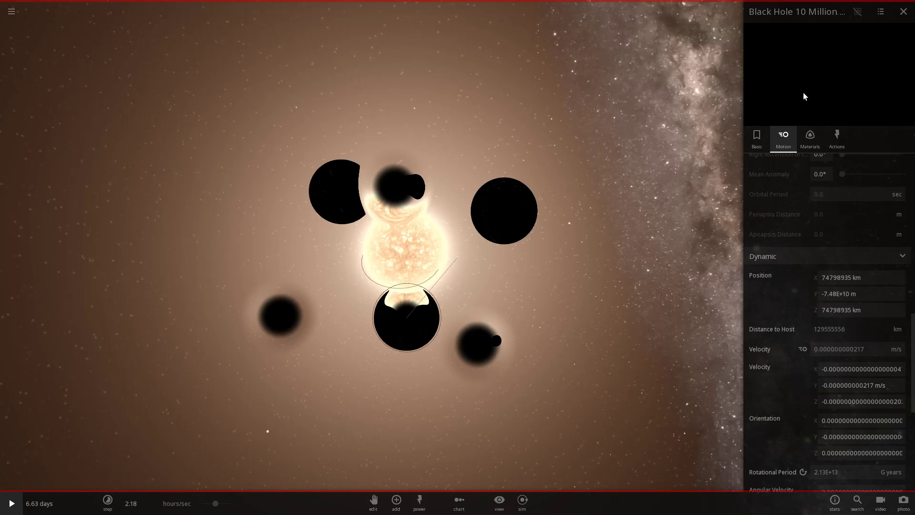
scroll(831, 213, down, 5)
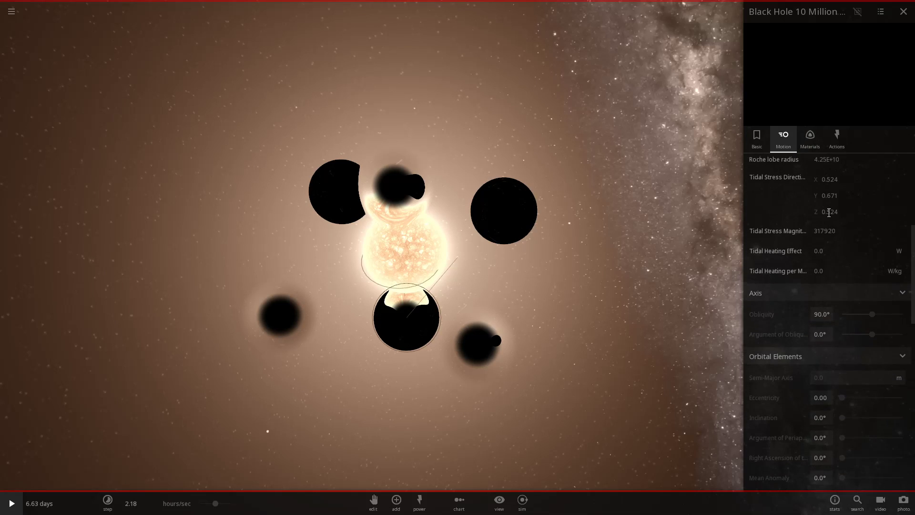
click(405, 249)
scroll(823, 324, down, 4)
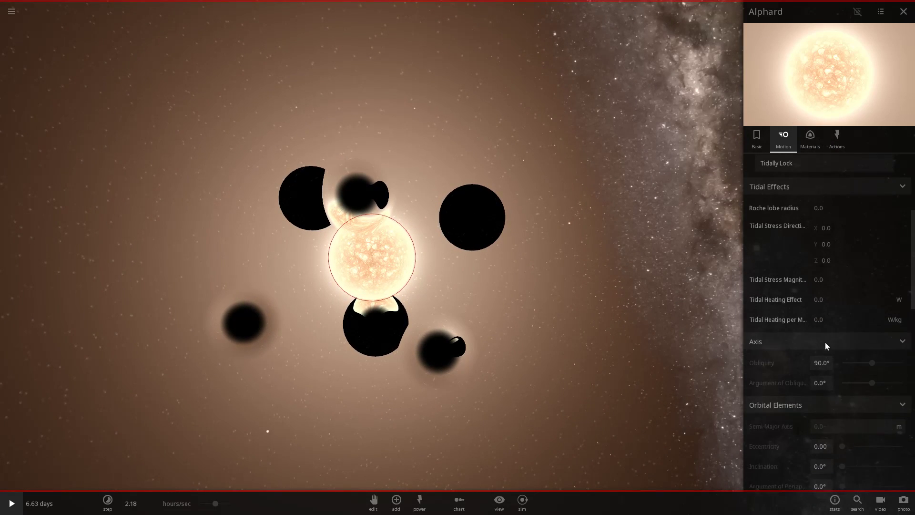
scroll(832, 336, up, 1)
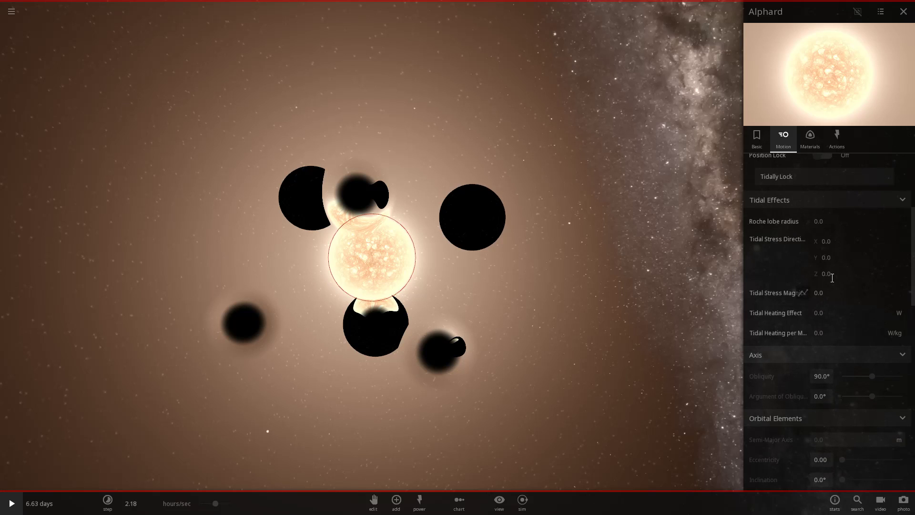
scroll(832, 277, up, 3)
scroll(833, 278, down, 5)
scroll(833, 278, down, 7)
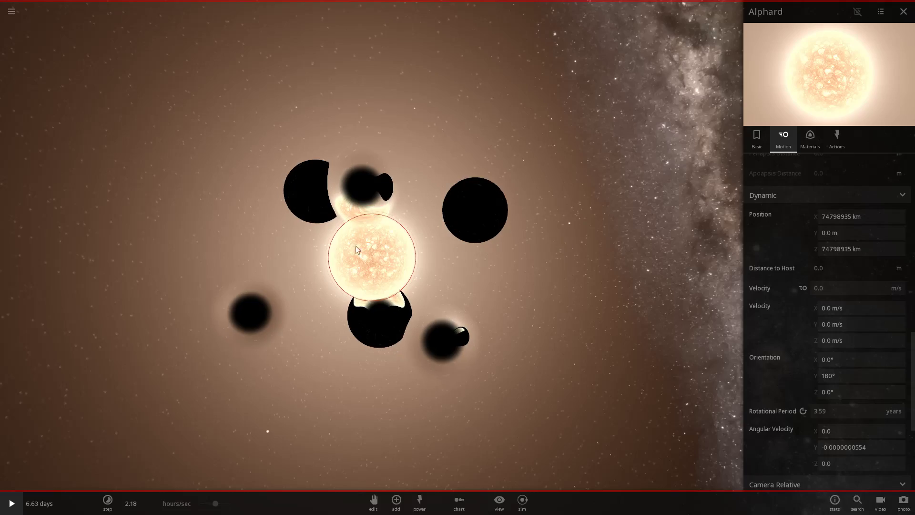
Slow the simulation to a few minutes per second, run it while viewing Alphard between the black holes, and pause it.
drag(566, 244, 359, 182)
key(comma)
scroll(573, 199, up, 6)
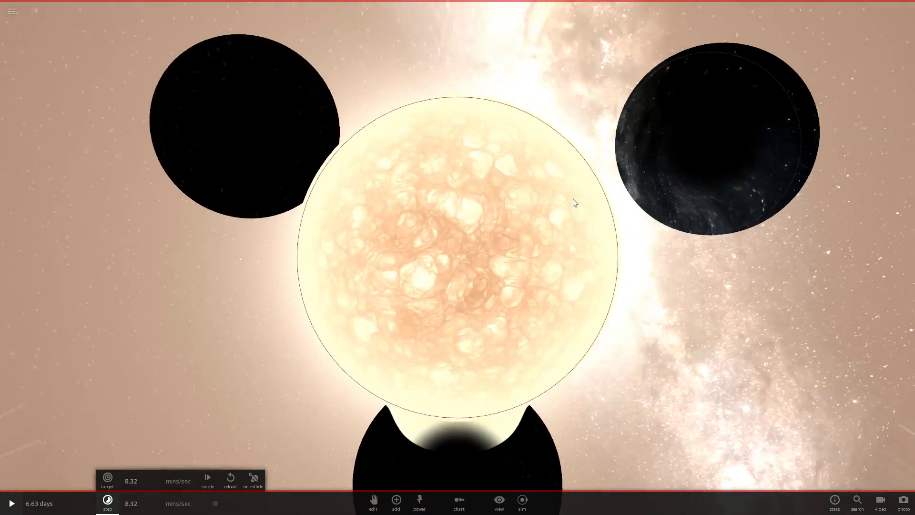
scroll(573, 198, down, 3)
key(comma)
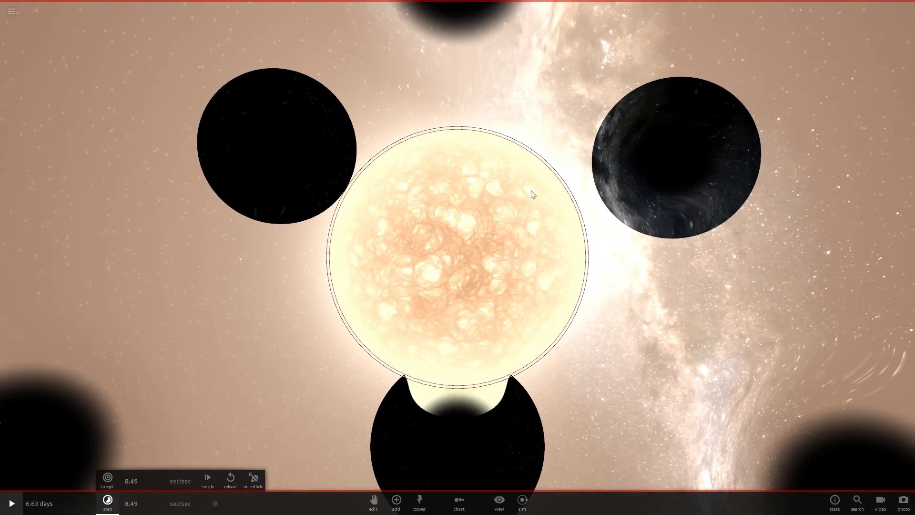
drag(665, 164, 432, 58)
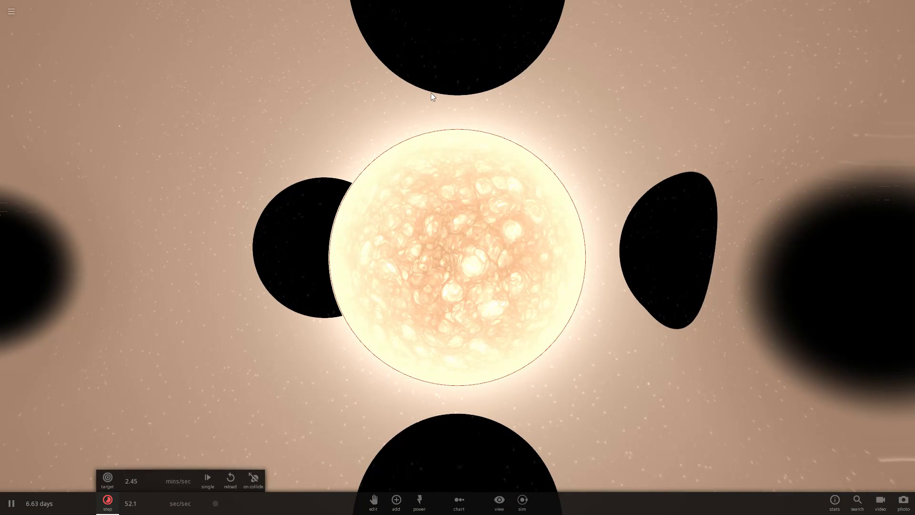
key(period)
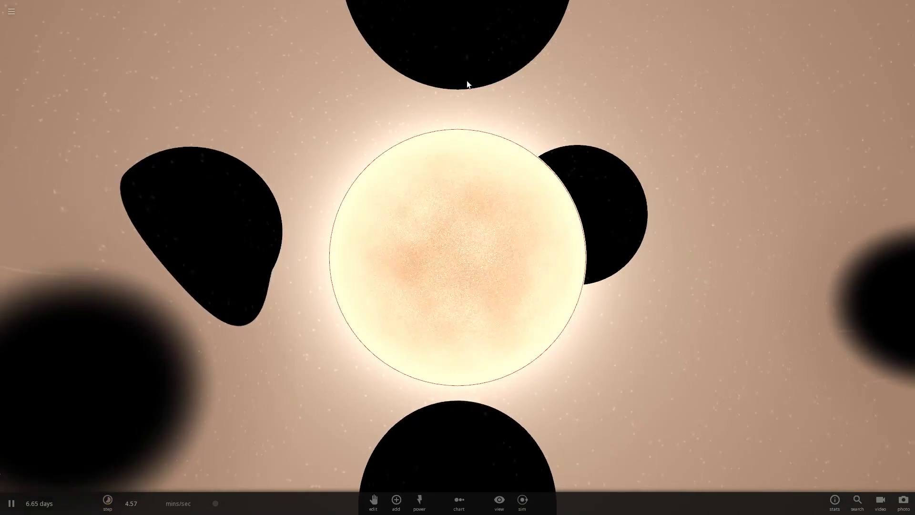
key(space)
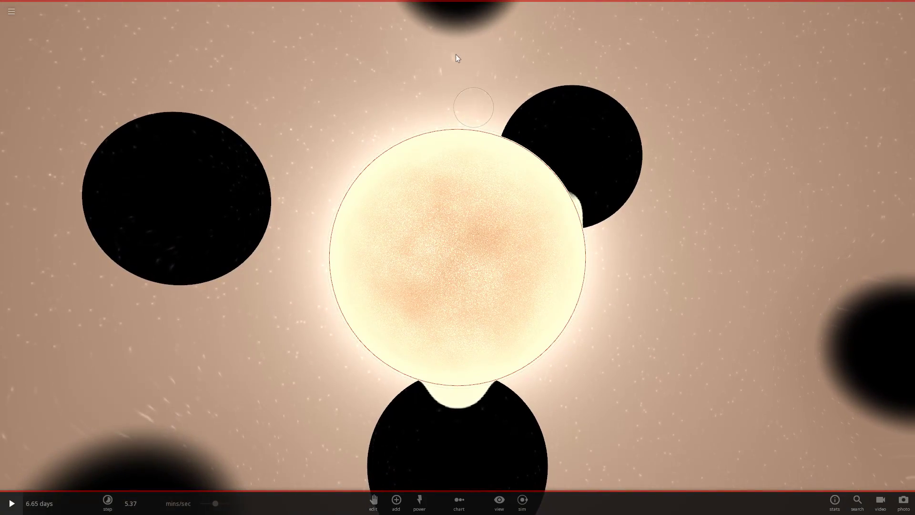
Resume the simulation and focus the view on the small planet at the centre of the black holes.
drag(456, 54, 459, 417)
key(space)
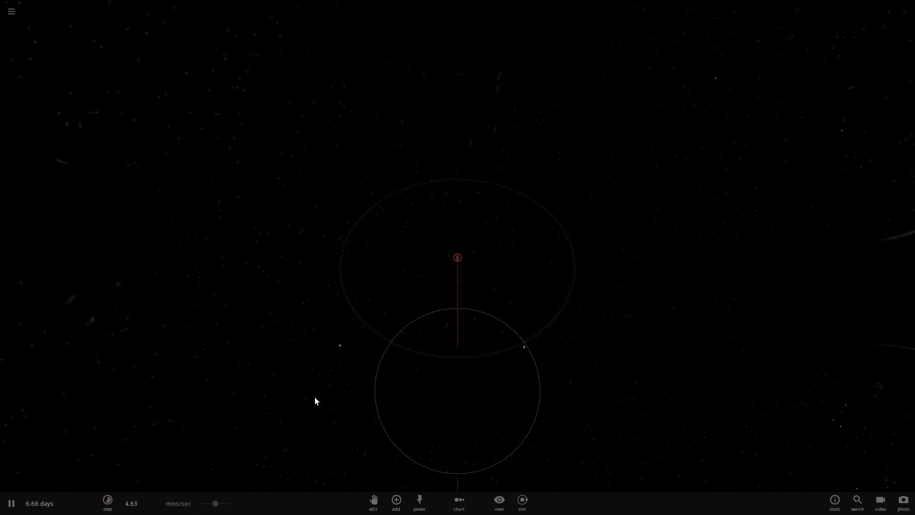
double_click(453, 259)
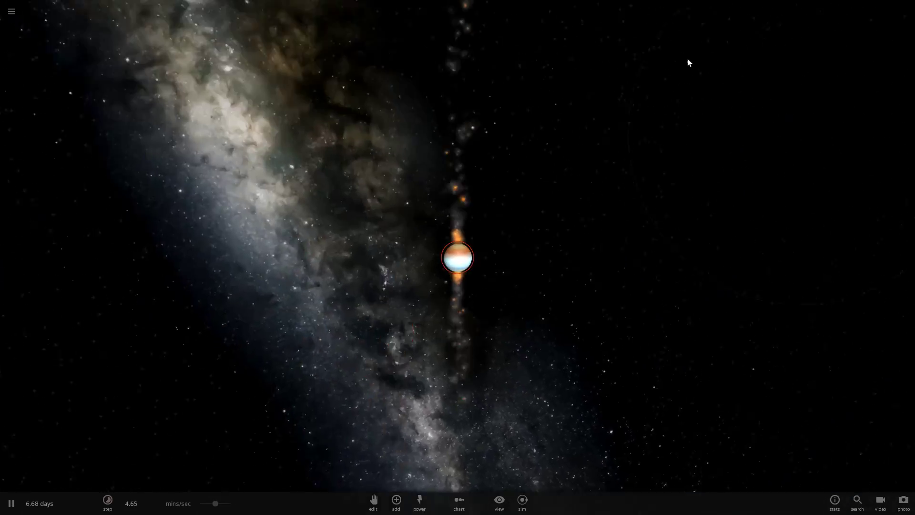
scroll(681, 79, down, 10)
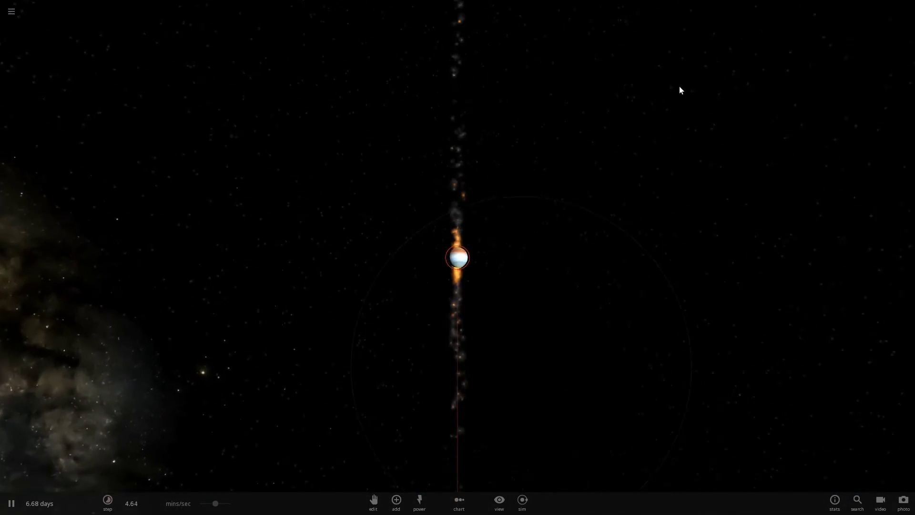
Speed the simulation up to 4.48 hours/sec and examine the six black holes from different angles and distances.
drag(679, 87, 426, 126)
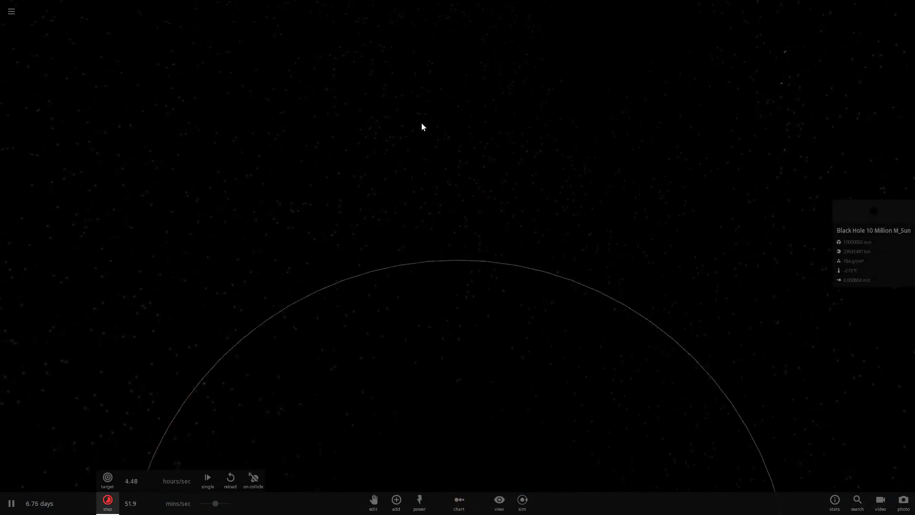
scroll(421, 123, down, 5)
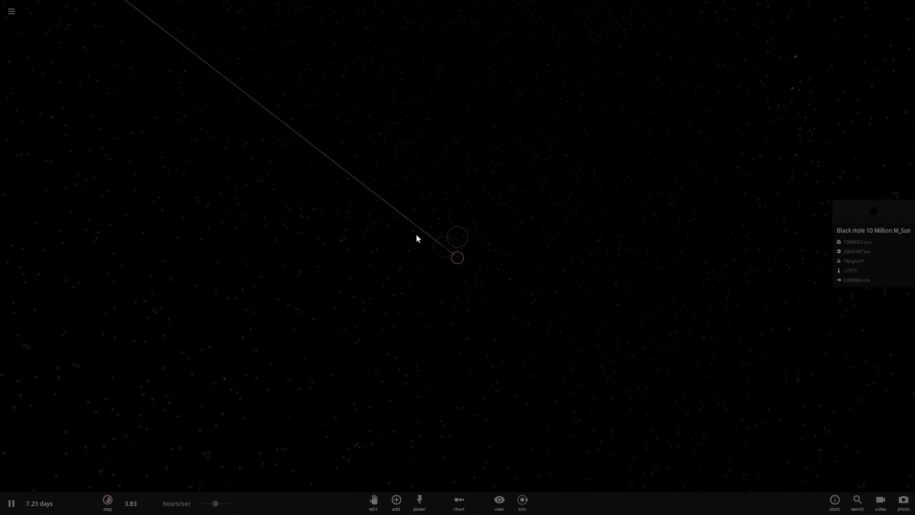
mouse_move(428, 234)
mouse_down()
mouse_move(497, 233)
mouse_move(541, 300)
mouse_move(445, 231)
mouse_move(450, 222)
mouse_move(434, 233)
mouse_move(433, 88)
mouse_move(416, 289)
mouse_move(437, 230)
mouse_move(467, 247)
mouse_move(431, 246)
mouse_up()
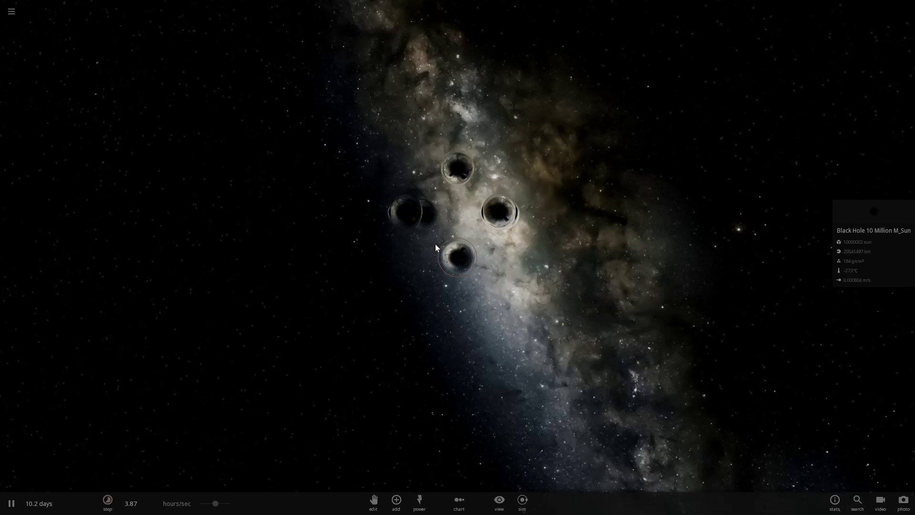
drag(438, 245, 509, 212)
key(a)
key(w)
key(s)
key(w)
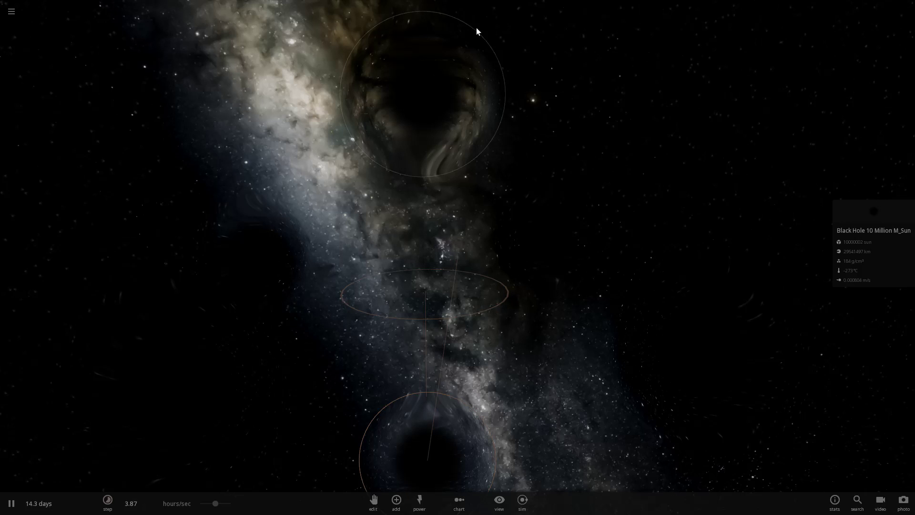
scroll(413, 128, down, 5)
drag(462, 176, 582, 195)
scroll(462, 184, up, 5)
scroll(565, 202, down, 5)
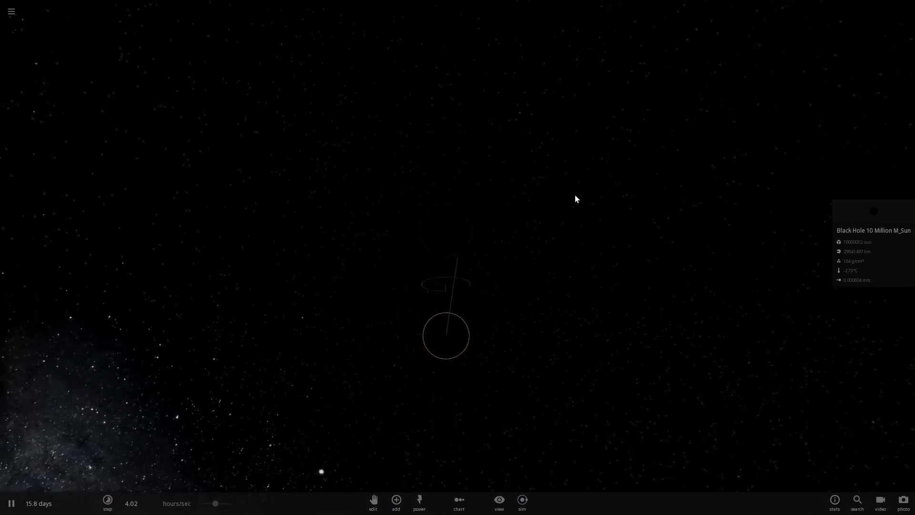
drag(574, 199, 495, 182)
Save the simulation under the name "The Ripper".
key(Escape)
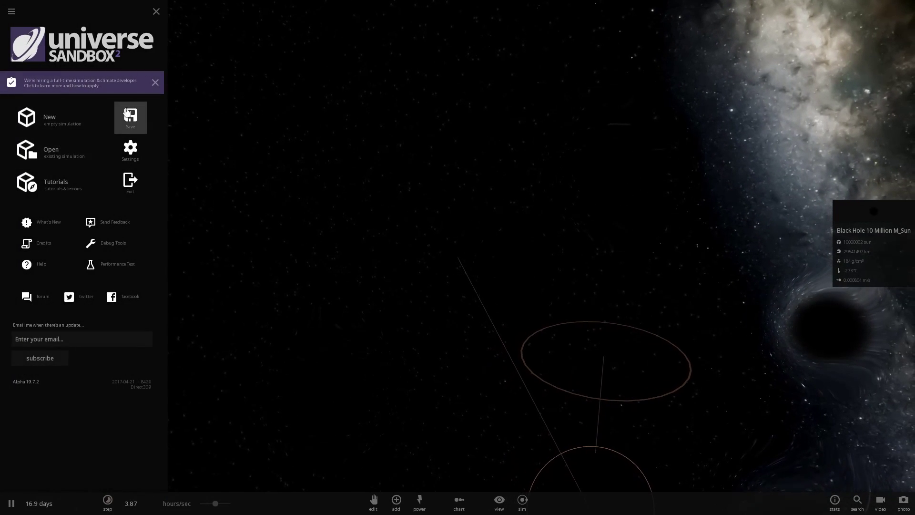
click(128, 114)
drag(496, 239, 300, 238)
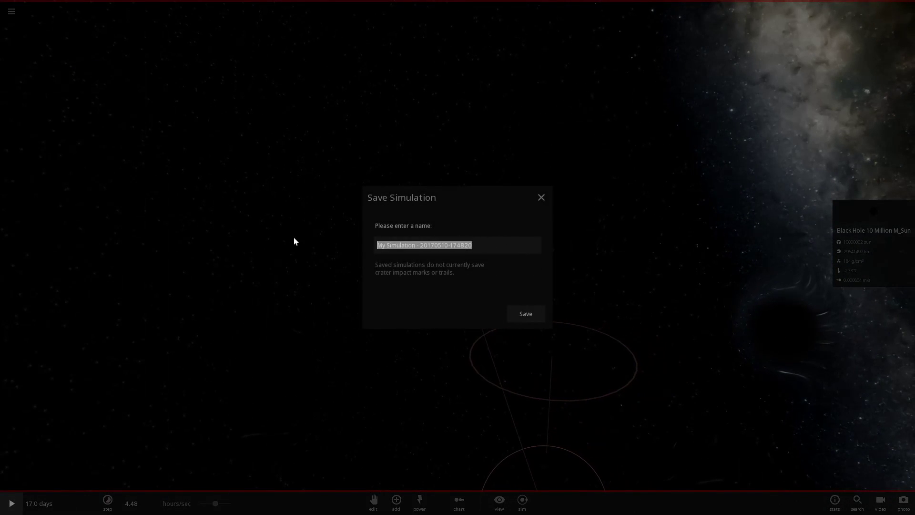
text(The Rip)
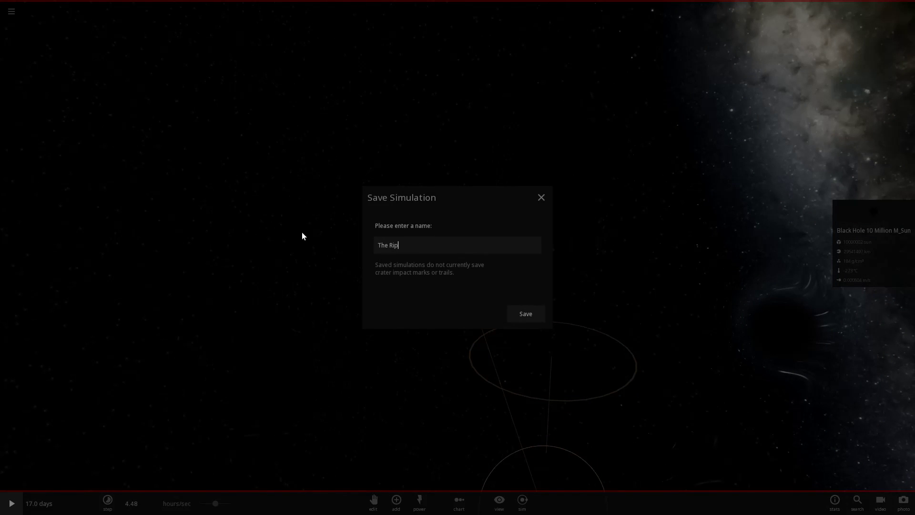
text(per)
click(536, 313)
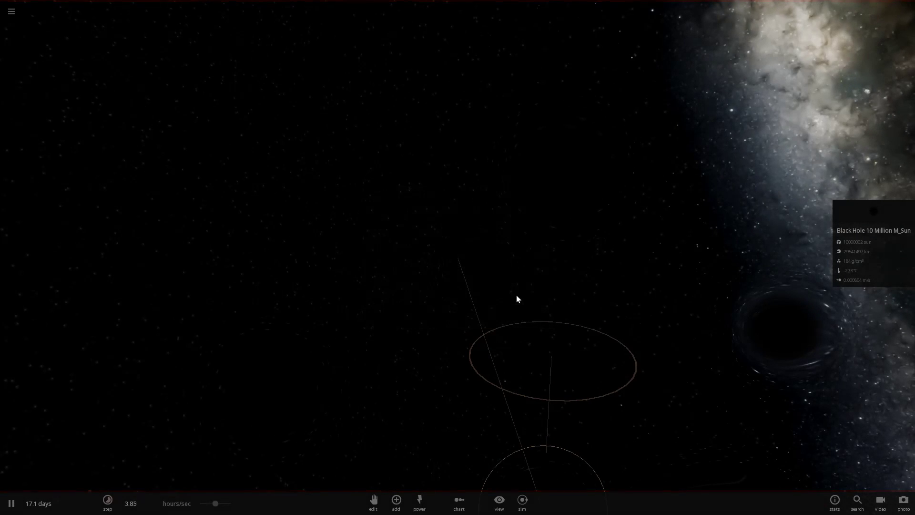
Deselect the black hole, take a last view of the scene and exit the program.
click(558, 164)
click(650, 102)
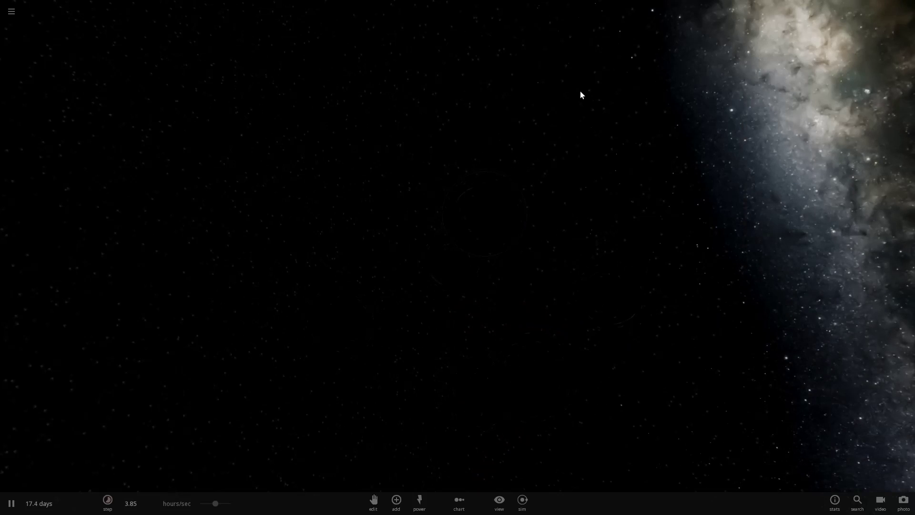
drag(454, 291, 539, 215)
key(Escape)
click(131, 182)
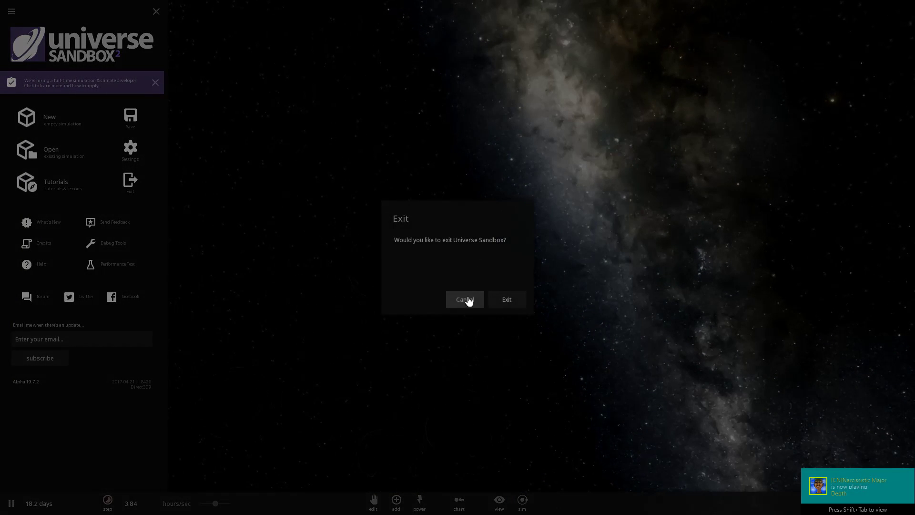
click(503, 302)
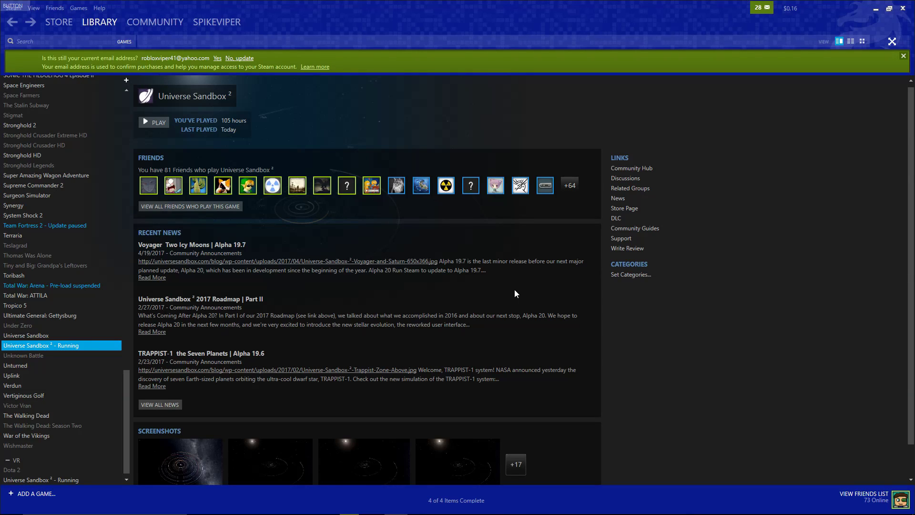